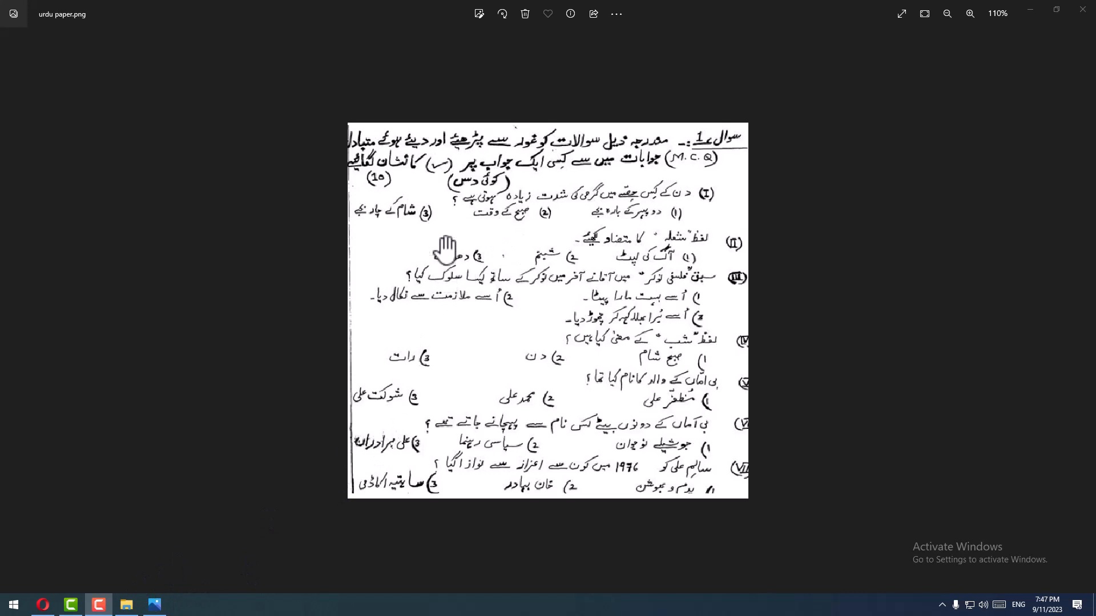
- Open Word 2016, dismiss the activation wizard and create a blank document
click(14, 605)
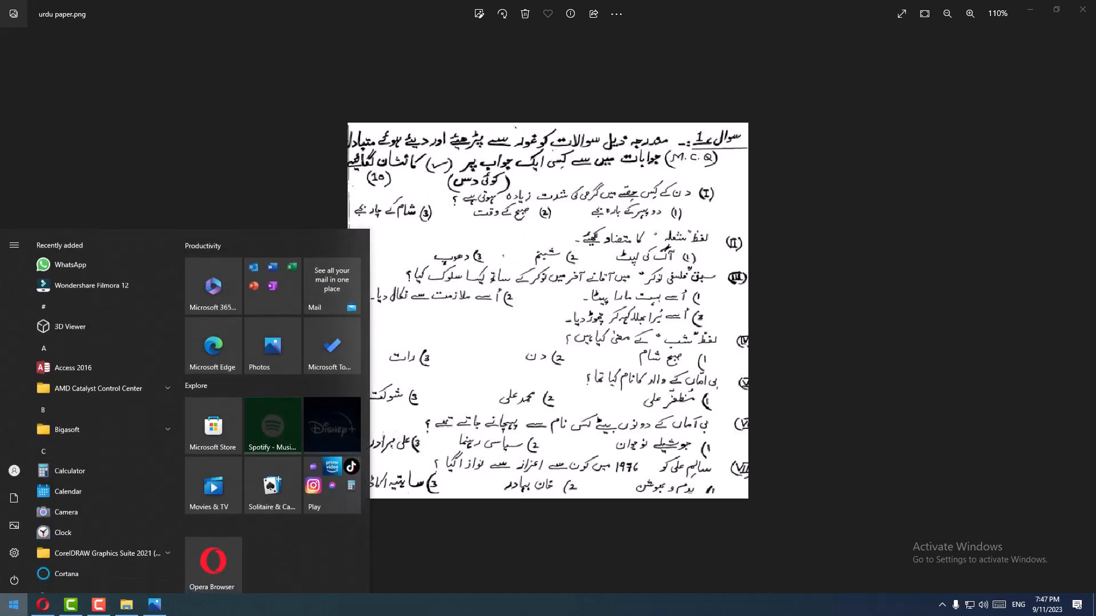
text(ms )
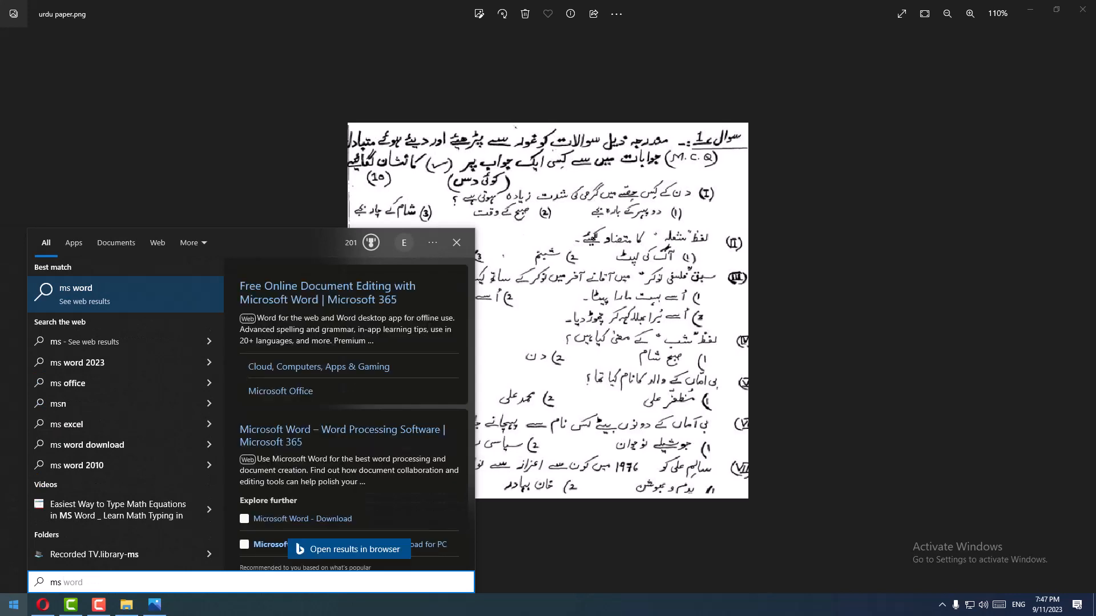
text(wo)
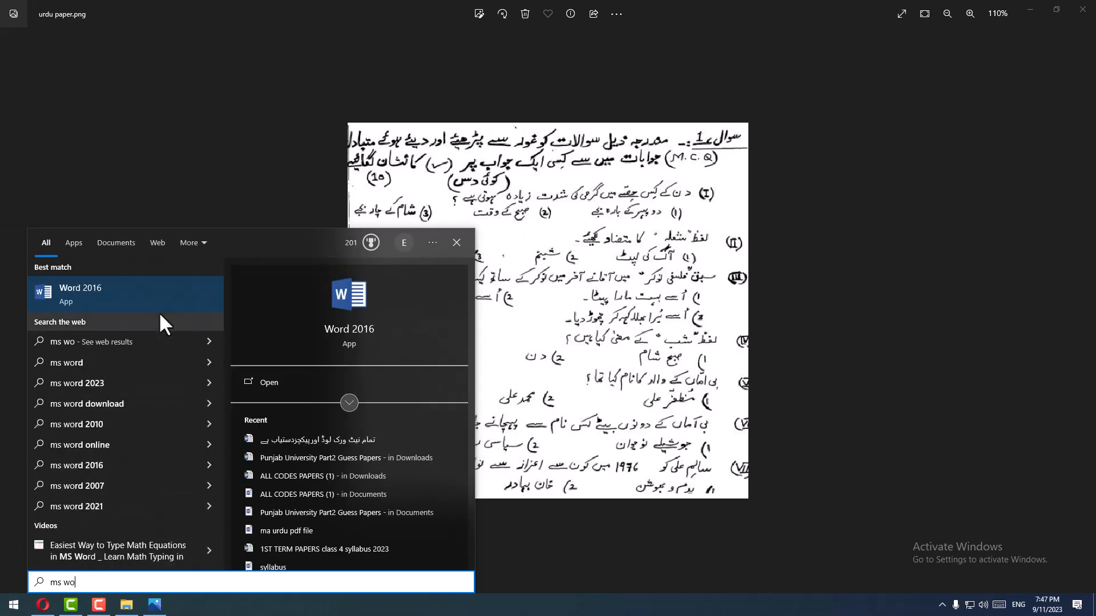
click(129, 291)
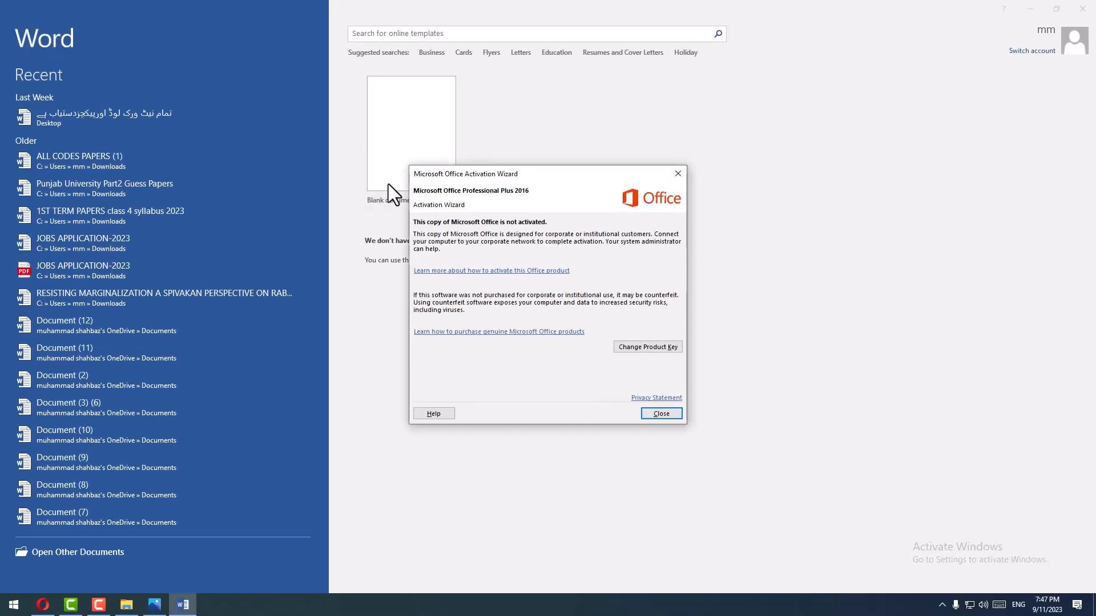
click(667, 411)
click(423, 164)
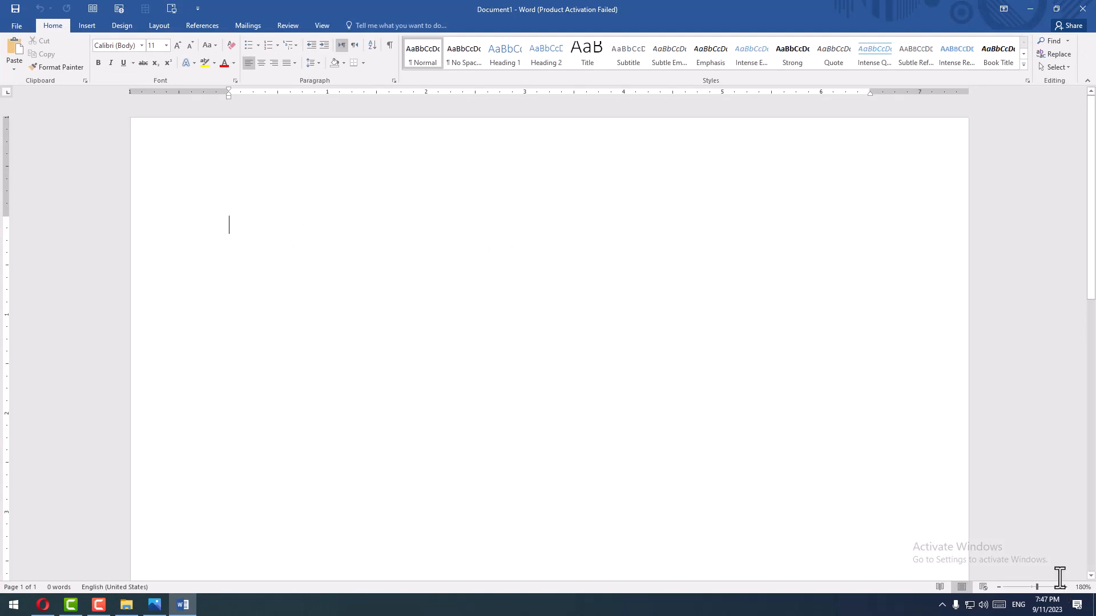
- Switch the keyboard language to Urdu (Pakistan) and set the paragraph's text direction to right-to-left
click(1019, 608)
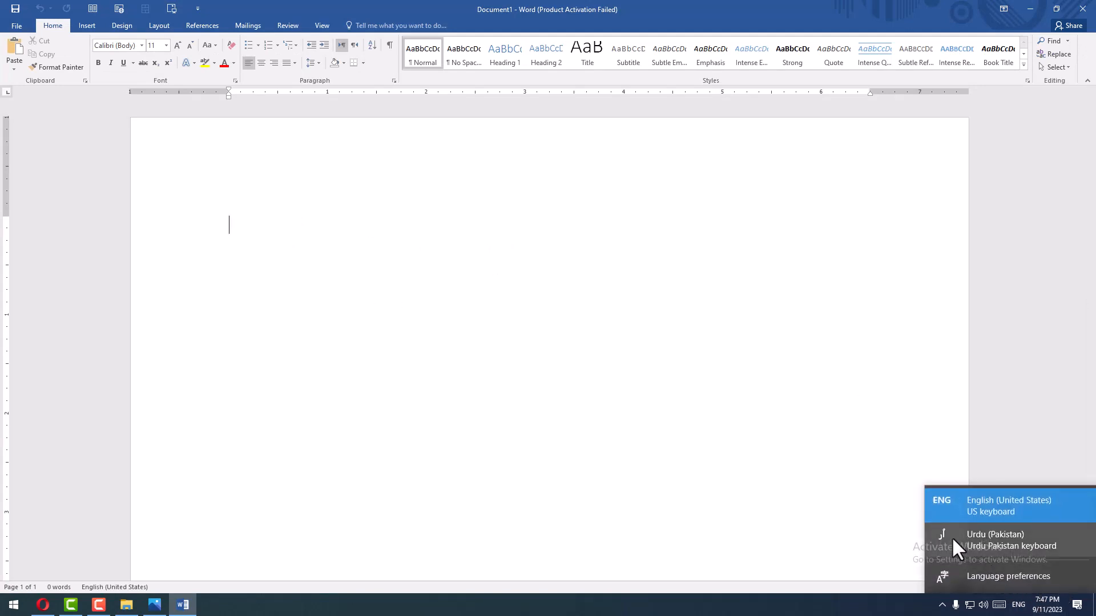
click(956, 542)
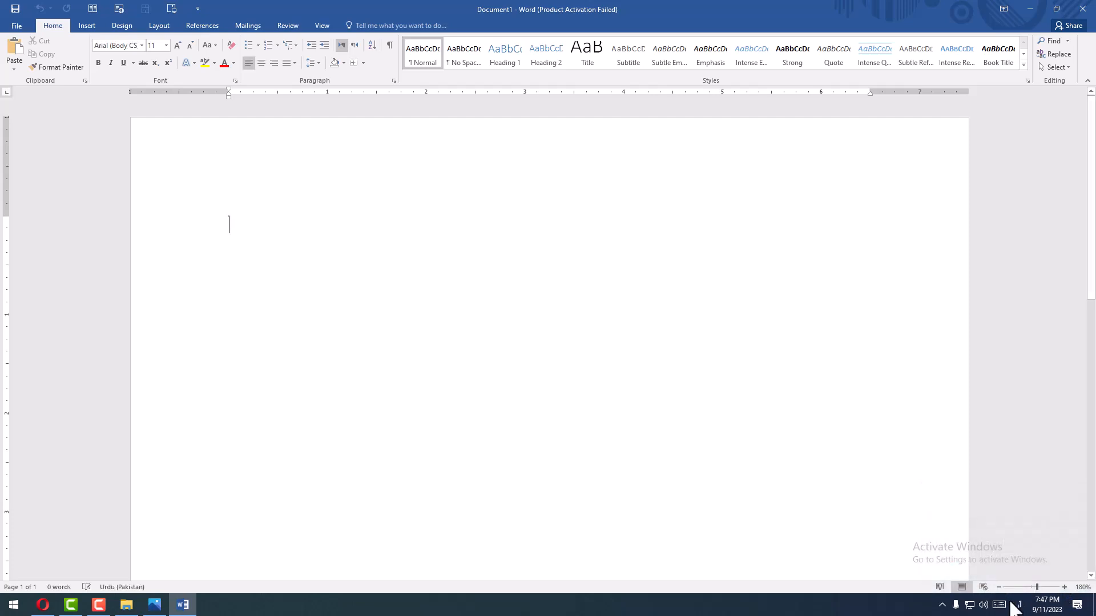
click(211, 221)
click(245, 238)
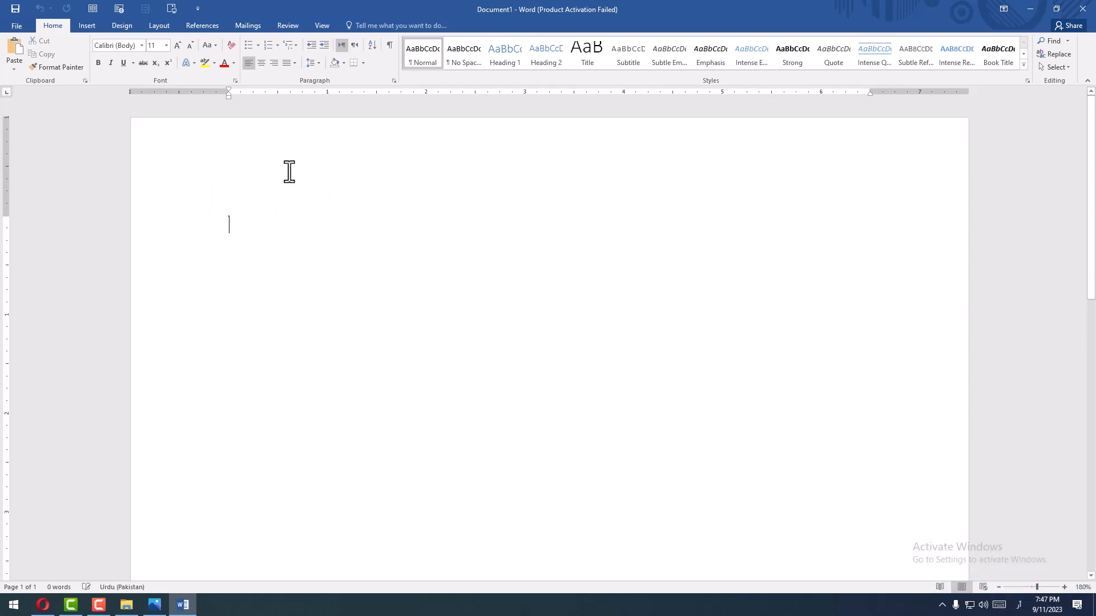
click(352, 49)
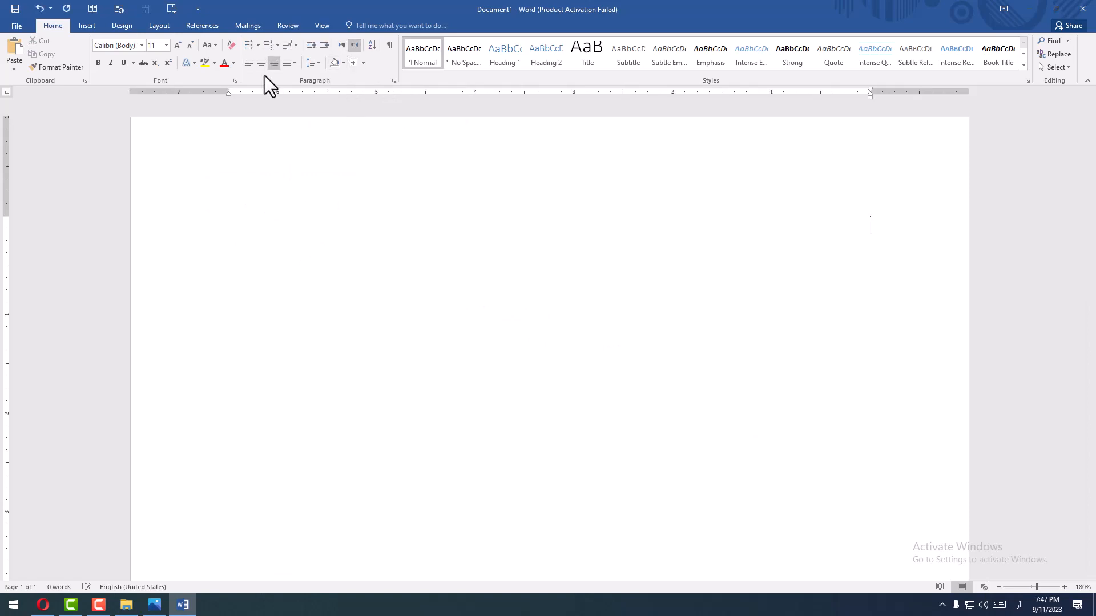
- Set the font to Jameel Noori Nastaleeq and increase the font size to 16
click(143, 45)
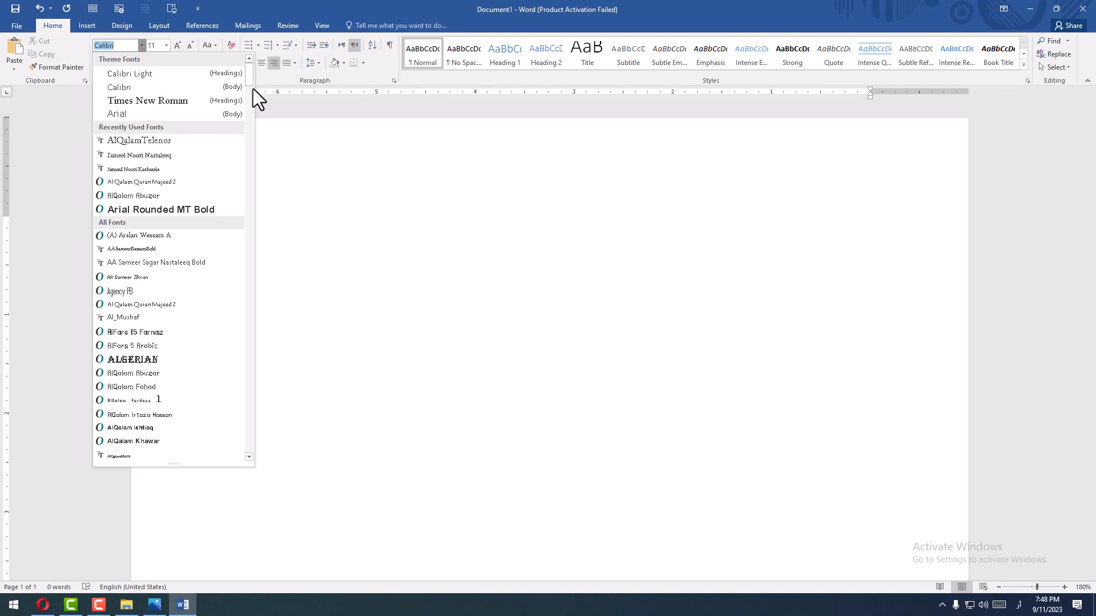
drag(248, 74, 222, 226)
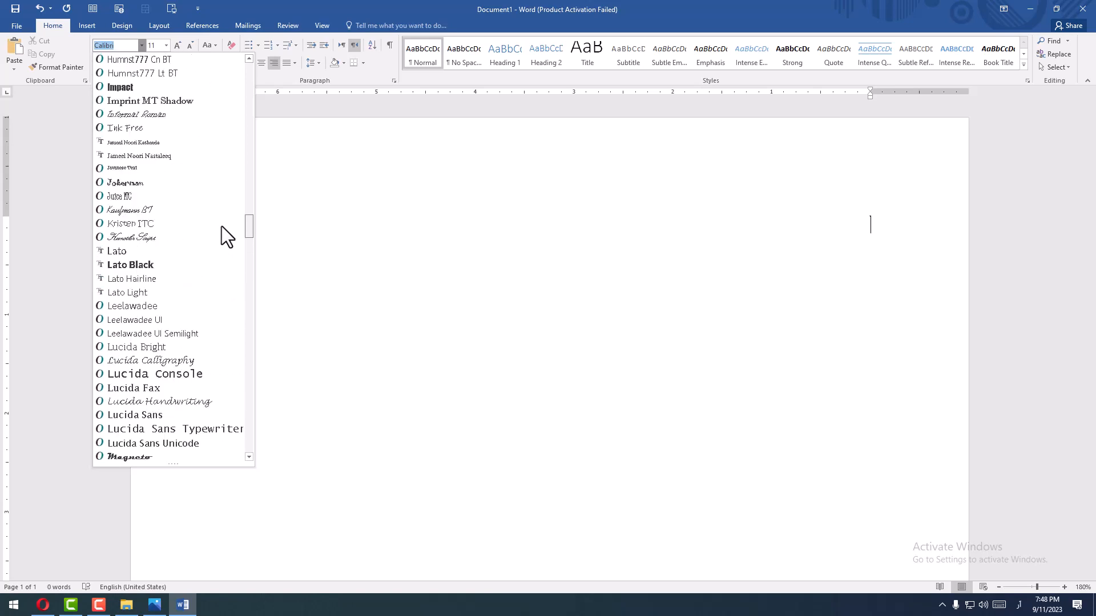
click(139, 157)
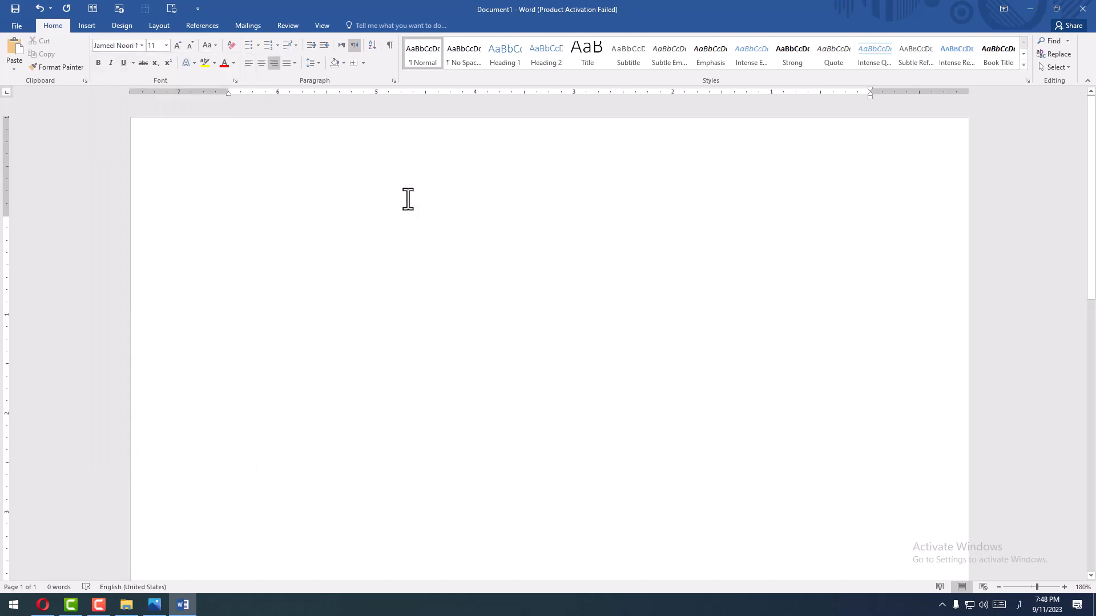
click(178, 52)
click(188, 50)
text(؛لجحدفلکجدلکف)
key(BackSpace)
key(BackSpace)
key(BackSpace)
key(BackSpace)
key(BackSpace)
key(BackSpace)
key(BackSpace)
key(BackSpace)
key(BackSpace)
key(BackSpace)
key(BackSpace)
key(BackSpace)
key(BackSpace)
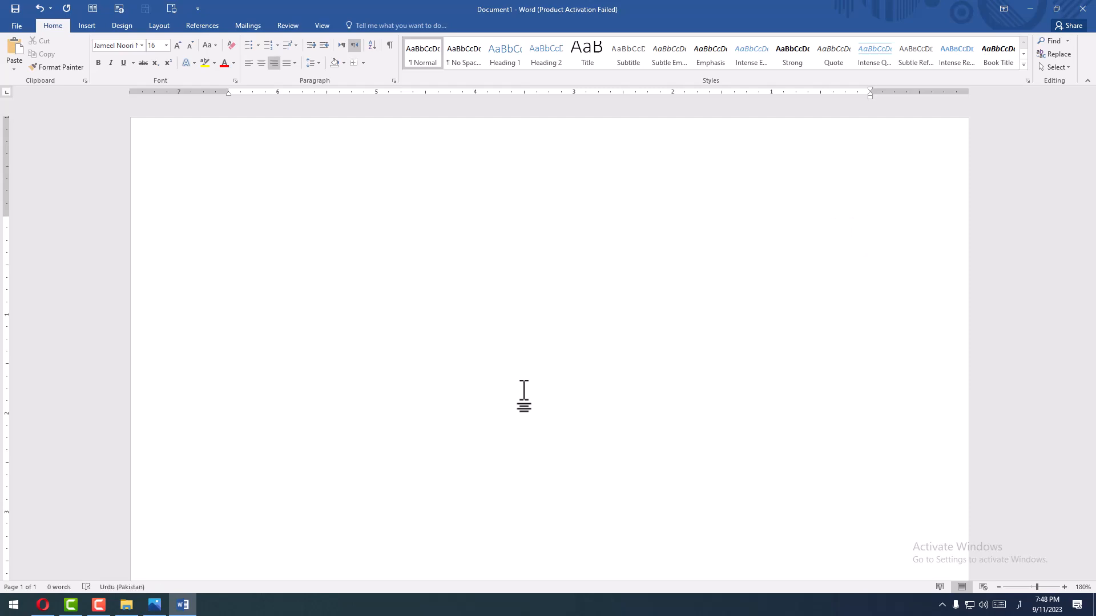
- Enter the heading "ایم ایس ایجو کیشن نیٹ ورک" on the first line and start a new paragraph
text(ایم ایس ایجو کیشن نیٹر)
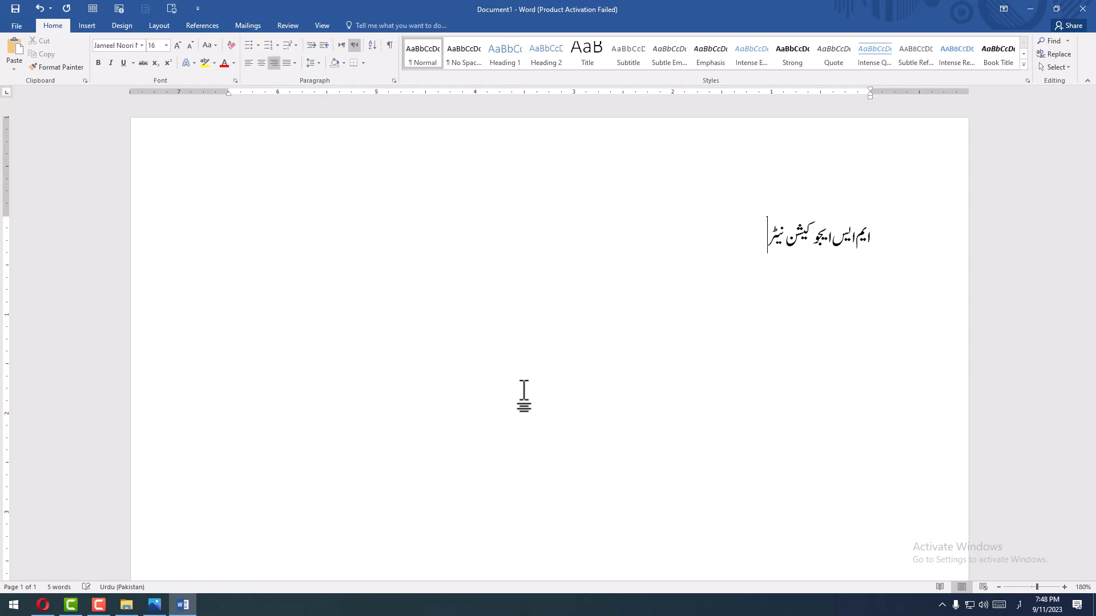
key(BackSpace)
text(ت)
key(BackSpace)
text(ورک)
key(Return)
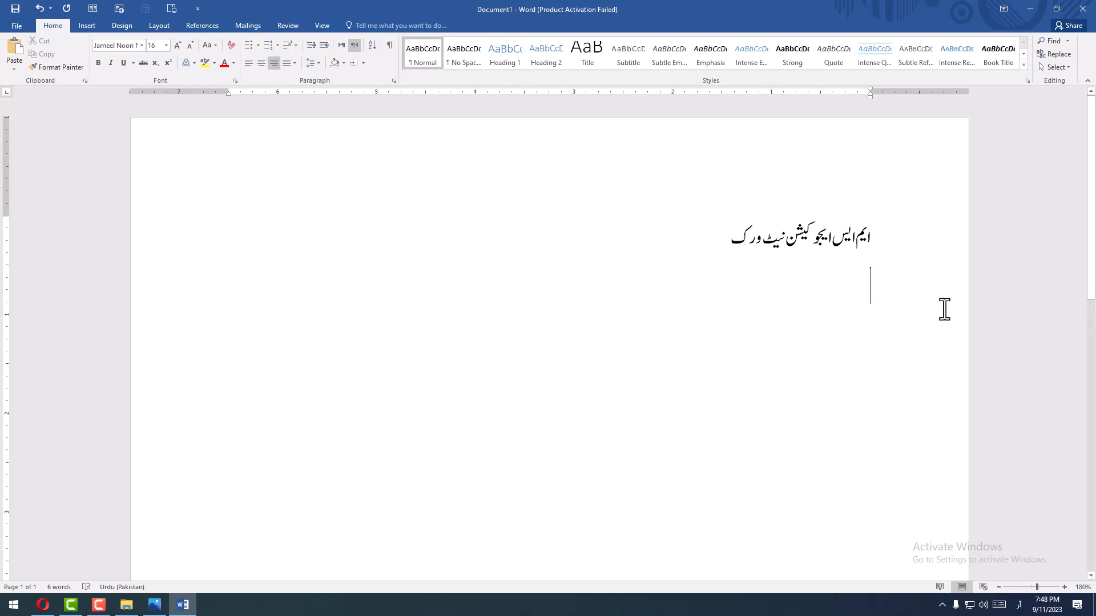
- Enlarge the heading line to font size 26, centre it and return to the empty line below
click(882, 232)
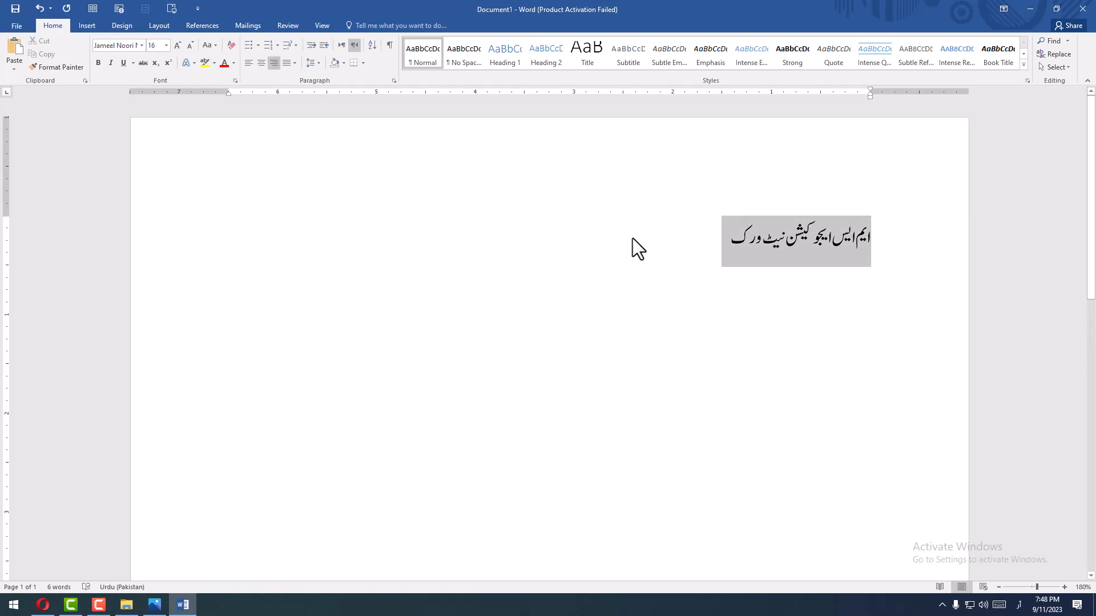
click(176, 46)
click(175, 46)
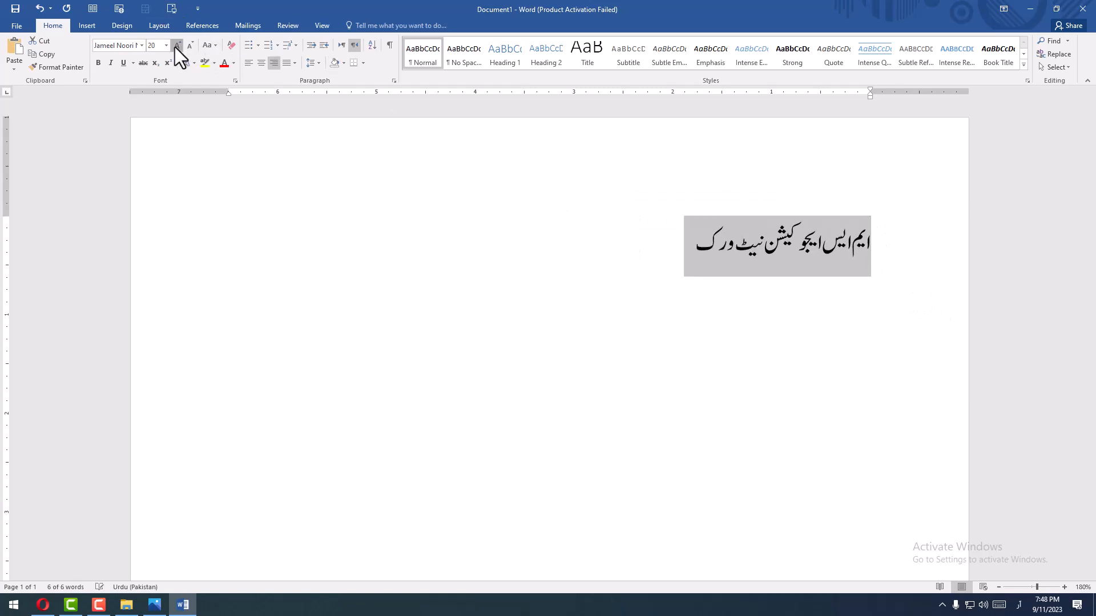
click(177, 46)
click(178, 45)
click(178, 46)
click(260, 63)
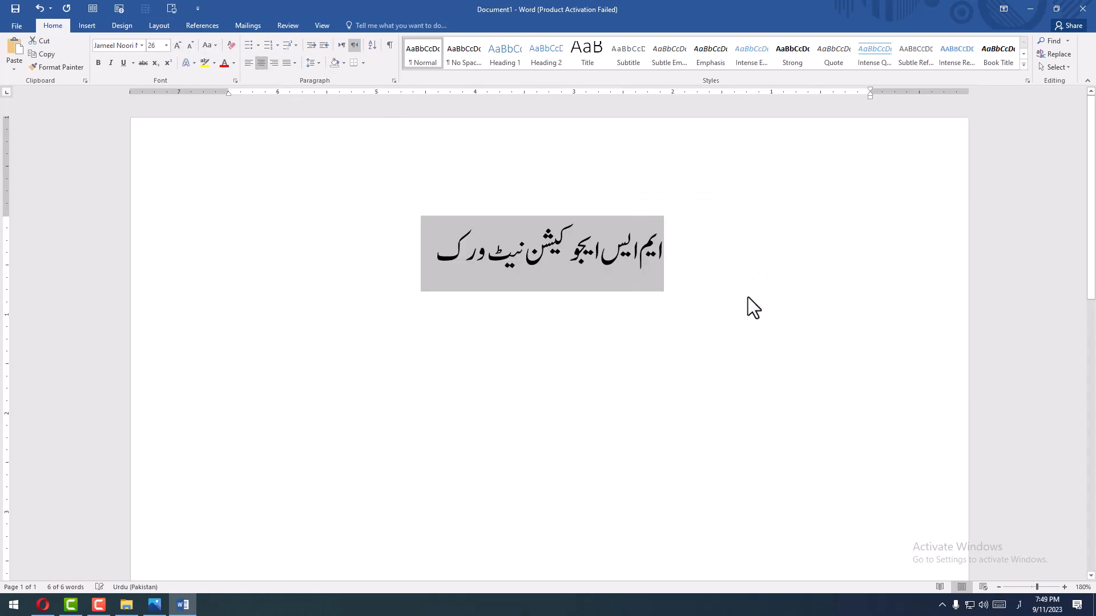
click(750, 311)
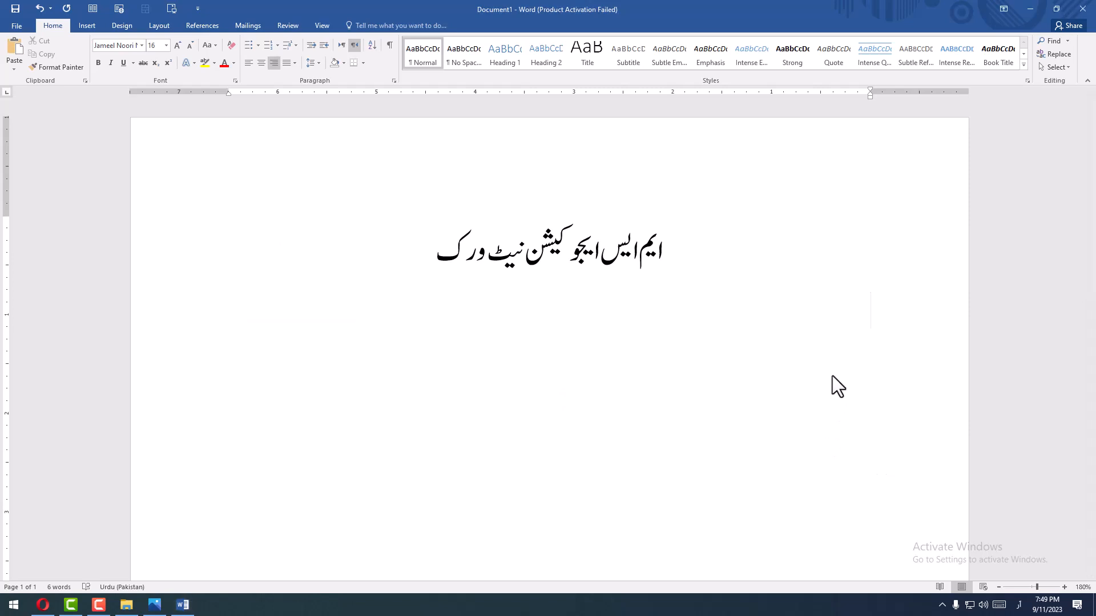
- Enter the question line "سوال نمبر 1: درست جواب کا انتخاب کریں۔" below the heading and start a new paragraph
text(سوال ن)
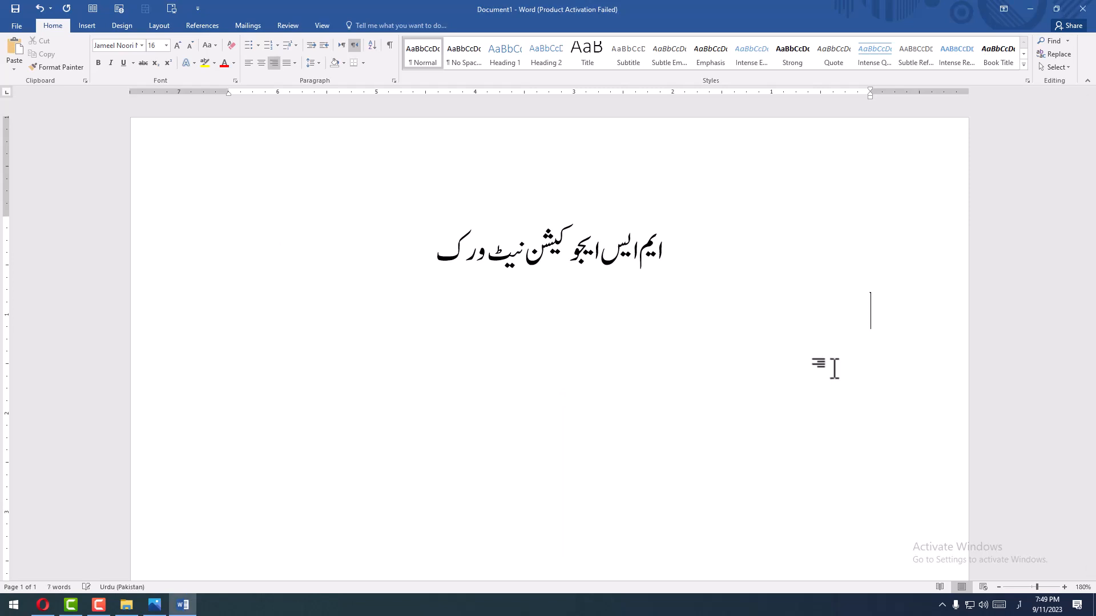
text(مبر1: درست)
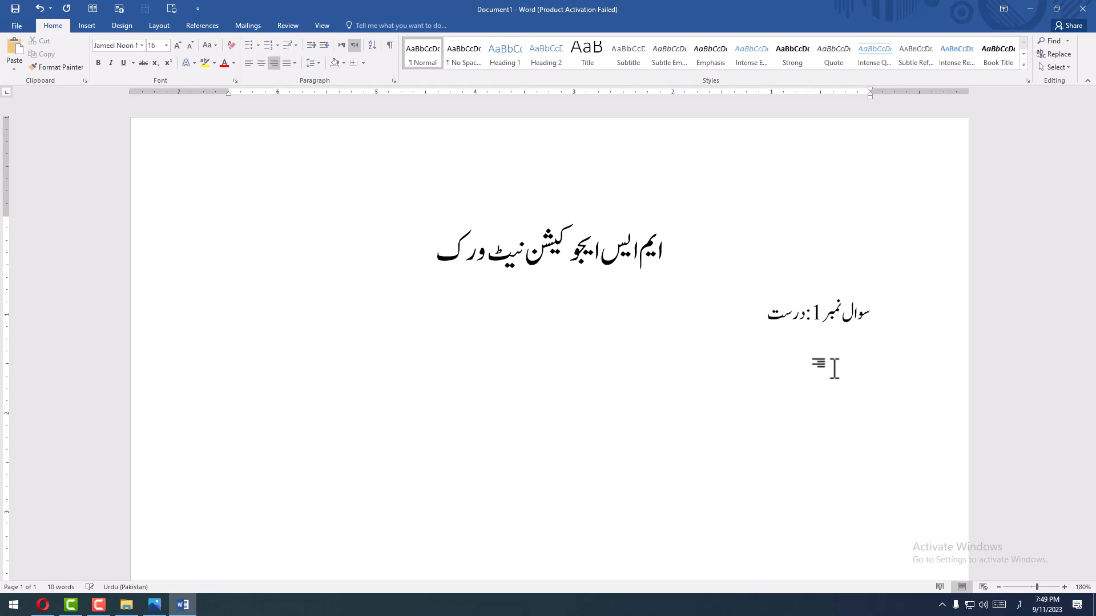
text( جواب کا انتخاب کرں)
key(BackSpace)
text(یں۔)
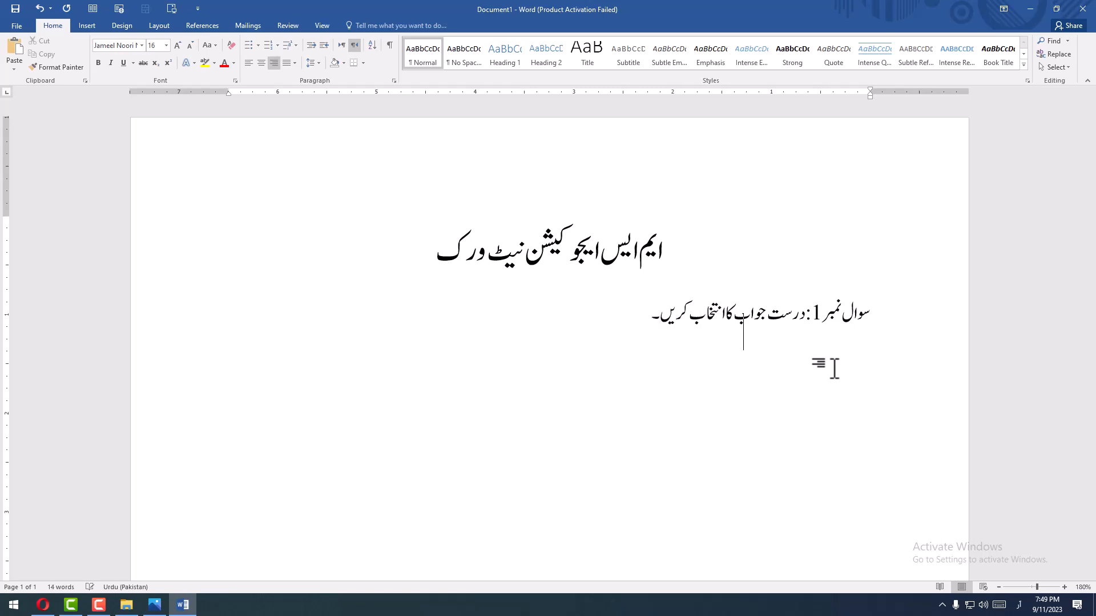
key(Return)
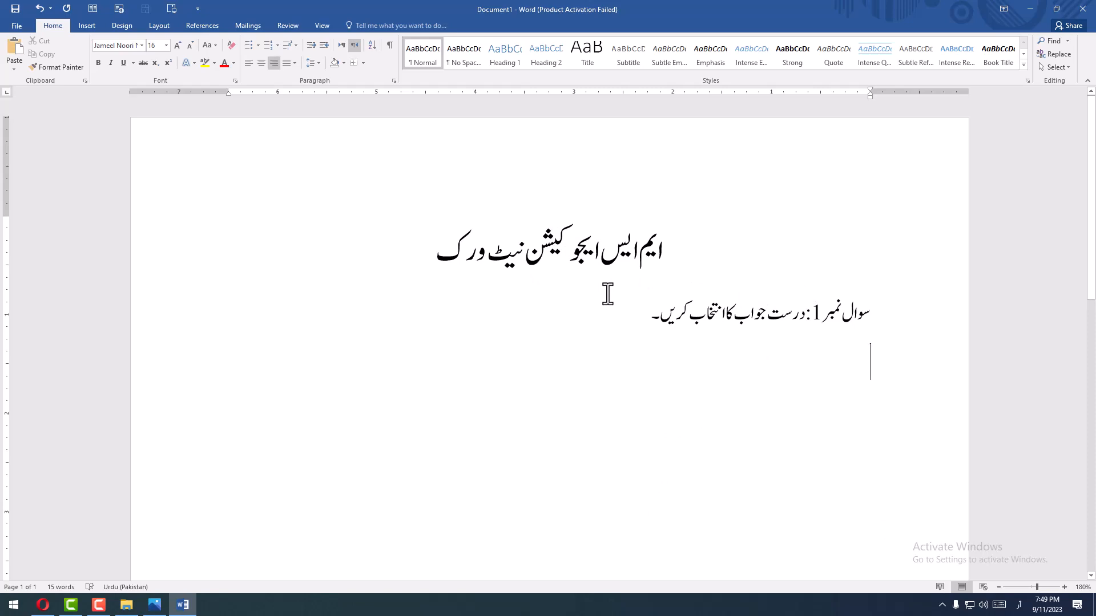
- Enter the first option label "(الف)" below the question line
text((الف)
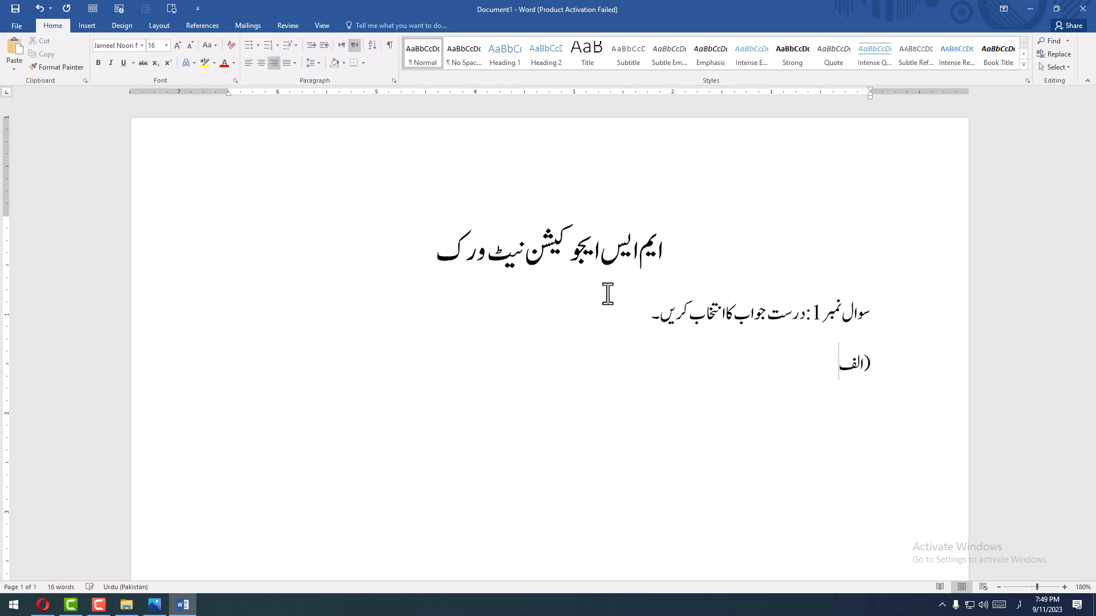
text())
- Magnify the screen to 200%, change the ruler's tab type to Right Tab, and restore the normal magnification
key(super+plus)
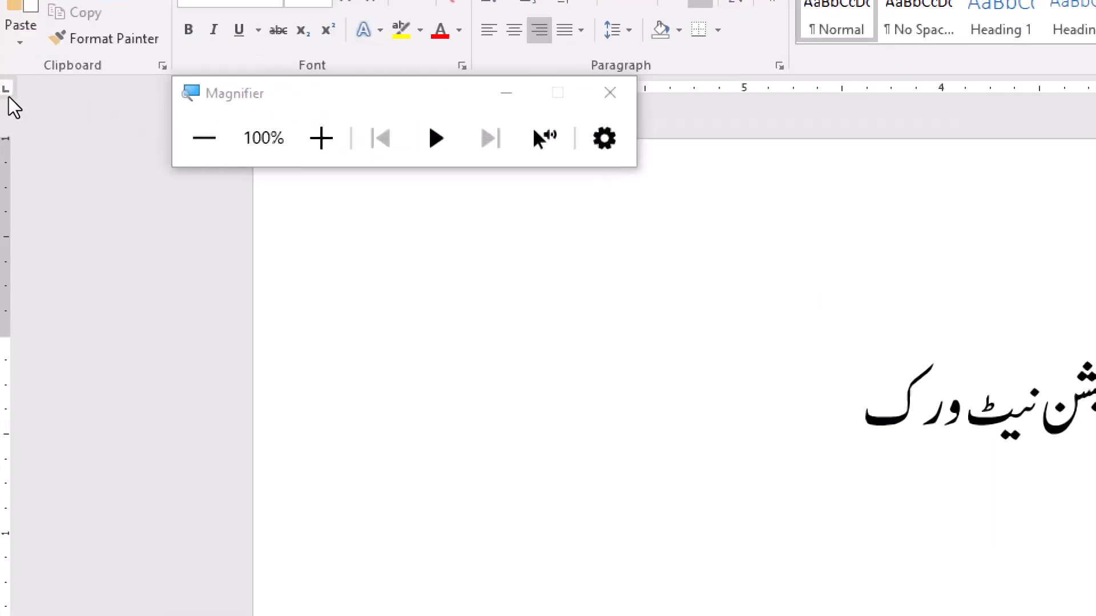
click(11, 90)
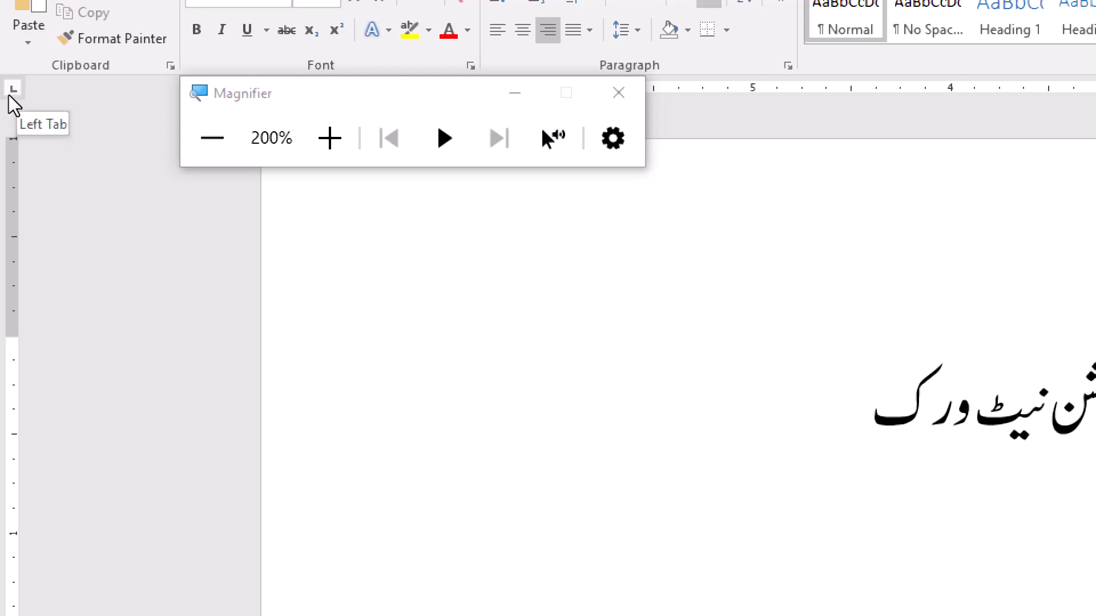
click(9, 94)
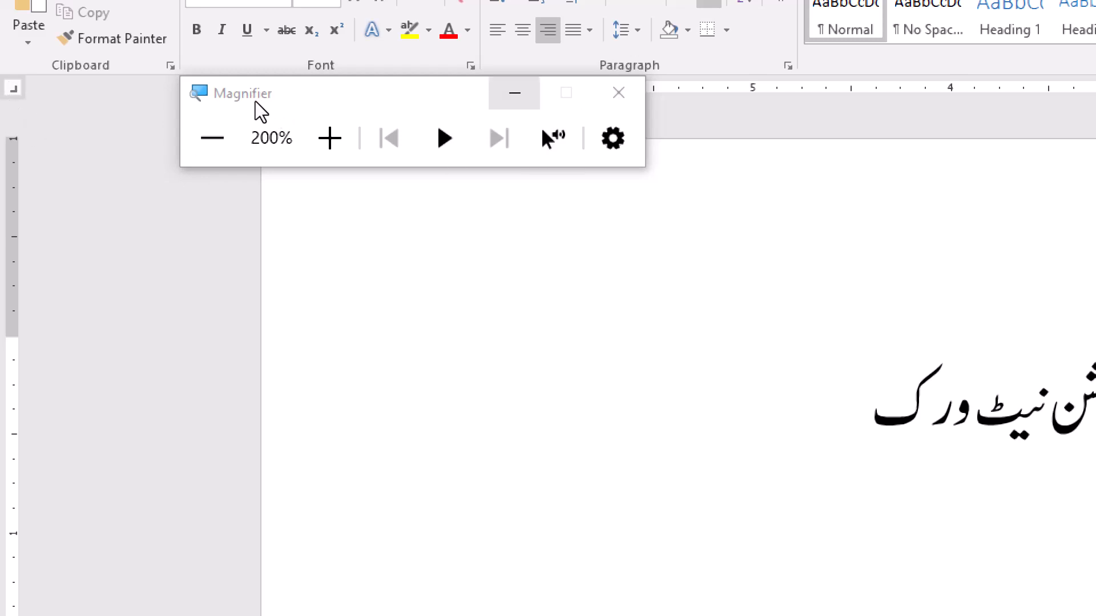
key(super+minus)
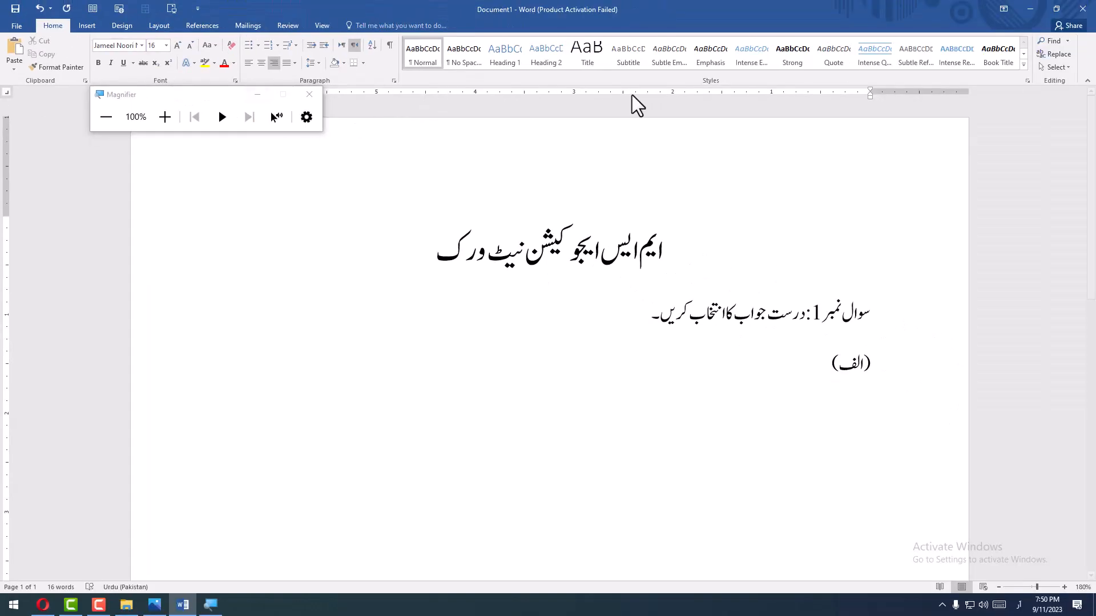
click(264, 97)
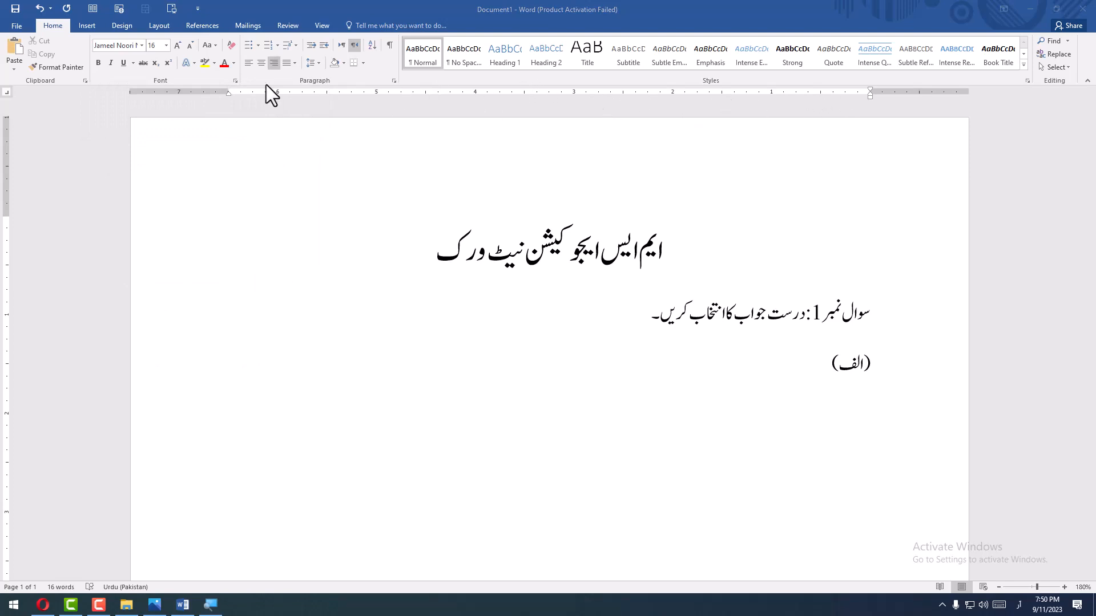
- Hide the ruler and show it again
click(321, 21)
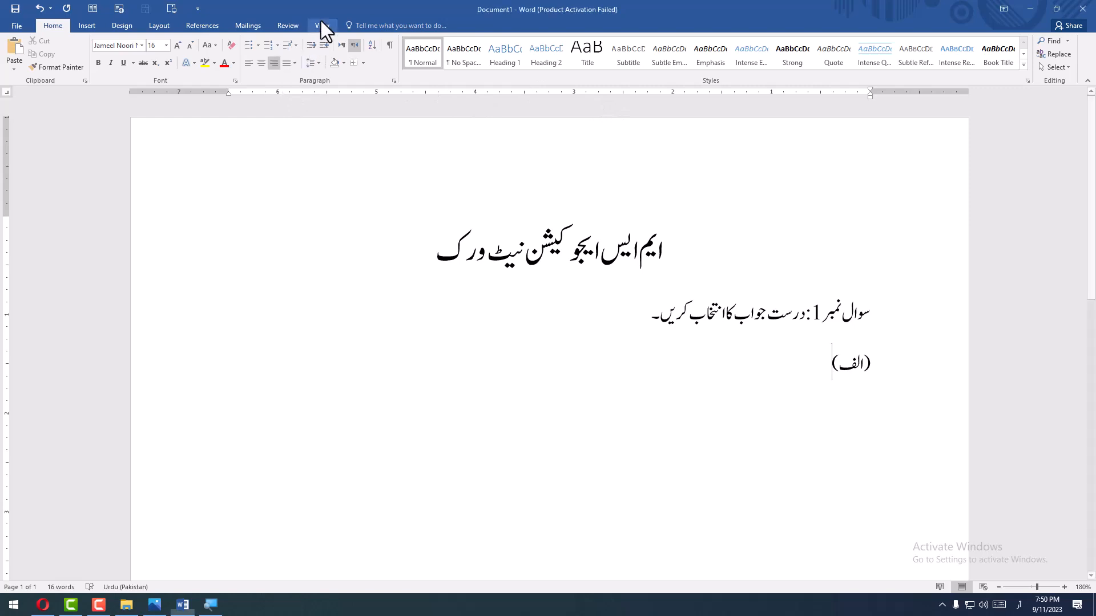
click(322, 26)
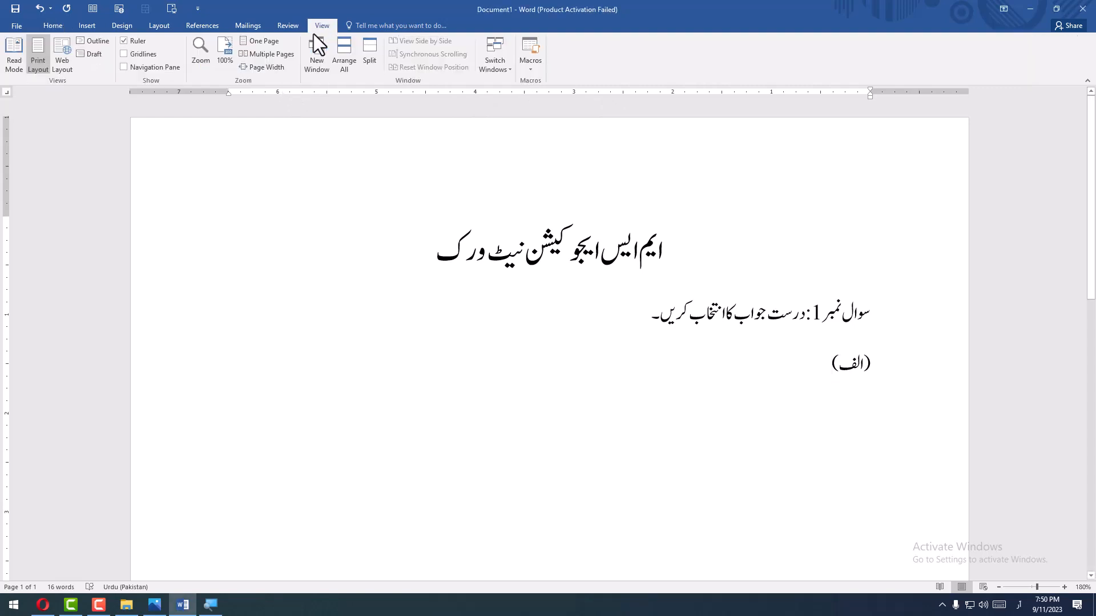
click(136, 40)
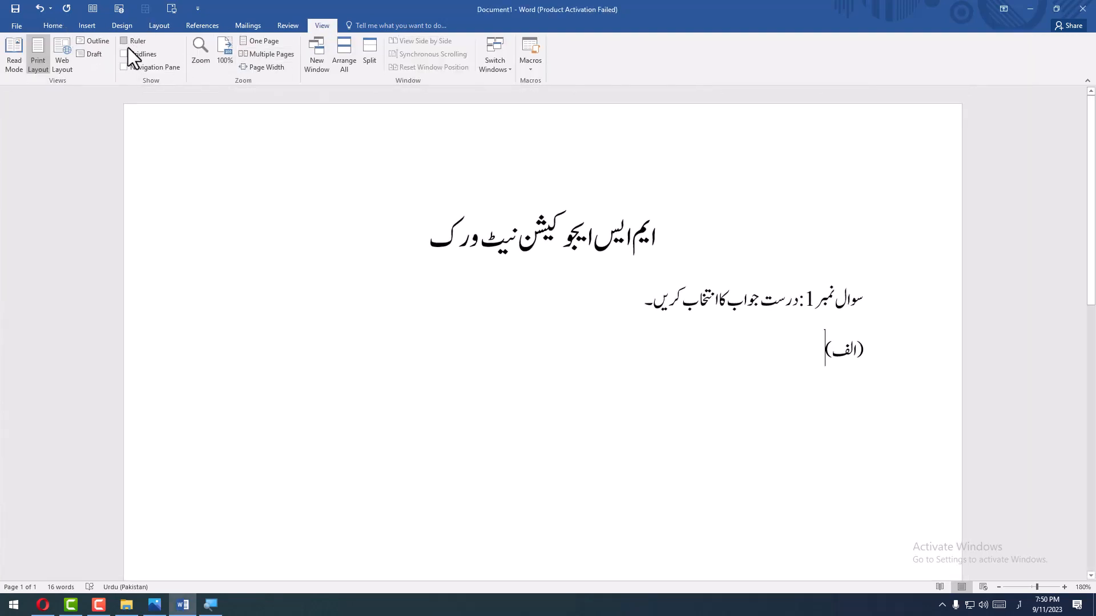
click(131, 47)
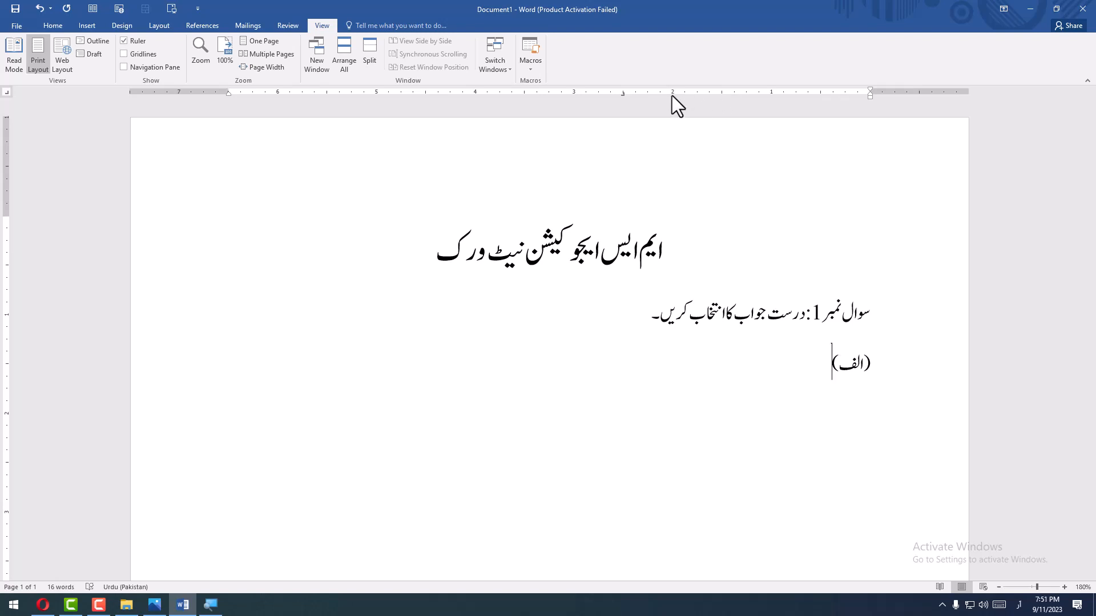
- Set the option line's tab stops on the ruler and enter پاکستان, "(ب)بھارت" and "(ج)نیوزی لینڈ" separated by tabs
click(623, 96)
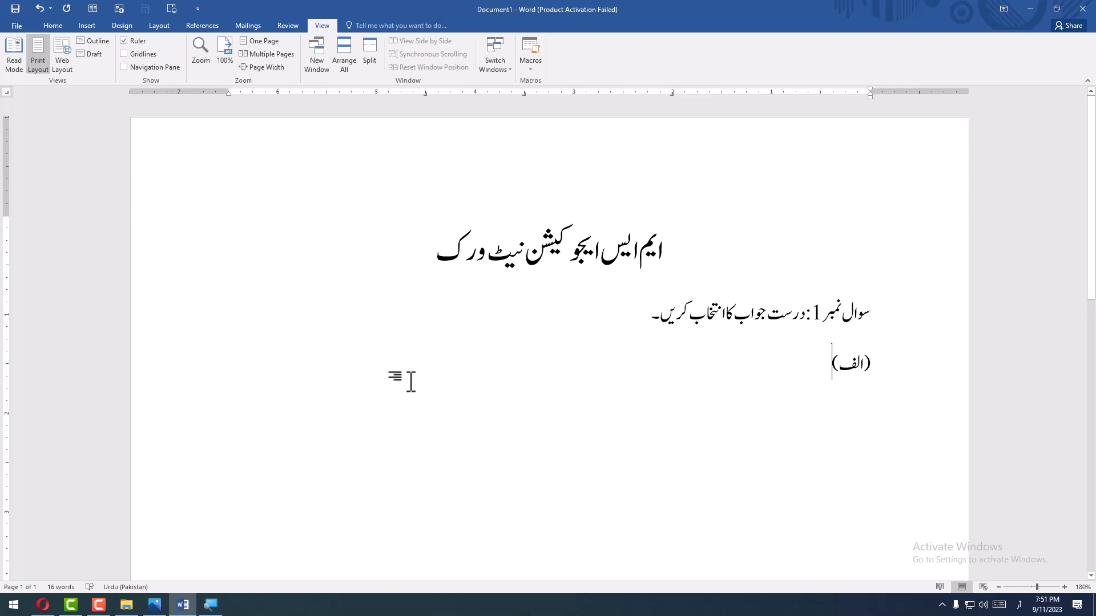
text(پاکستان)
key(Tab)
text(()
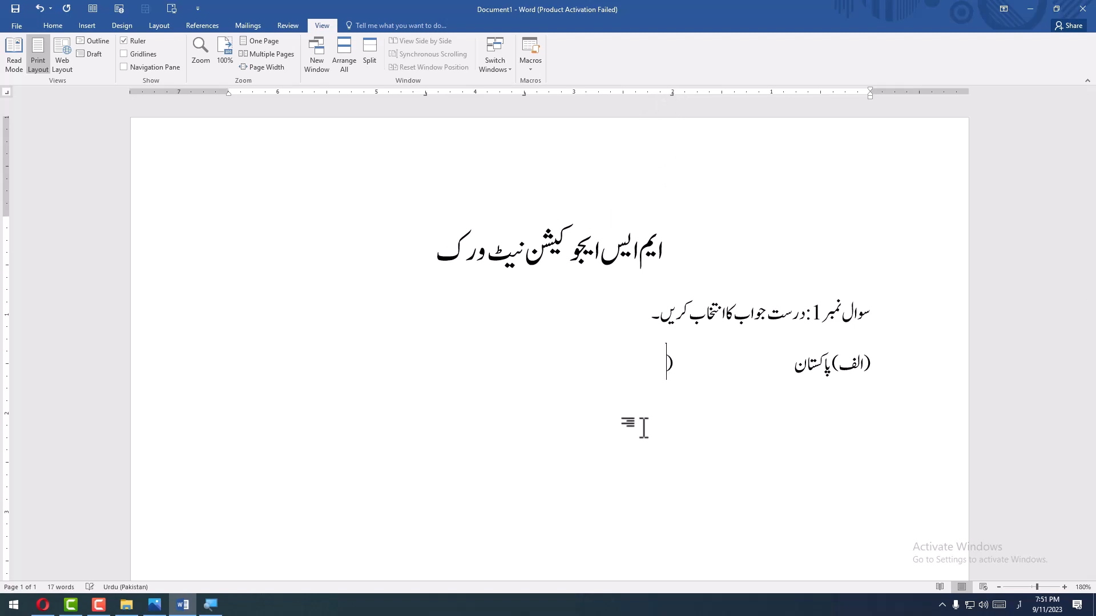
text(ب)بھارت)
key(Tab)
text((ج)نیوزی)
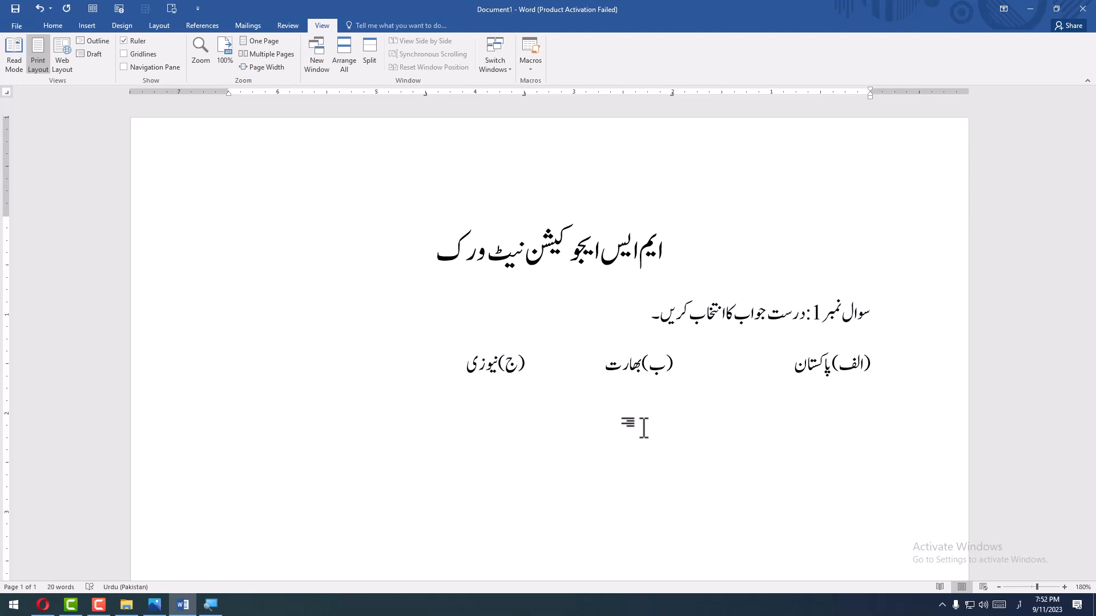
text( لینڈ)
- Add the fourth option "(د)افغانستان" at the next tab stop of the option line
key(Tab)
text((د))
key(Tab)
text(افغ)
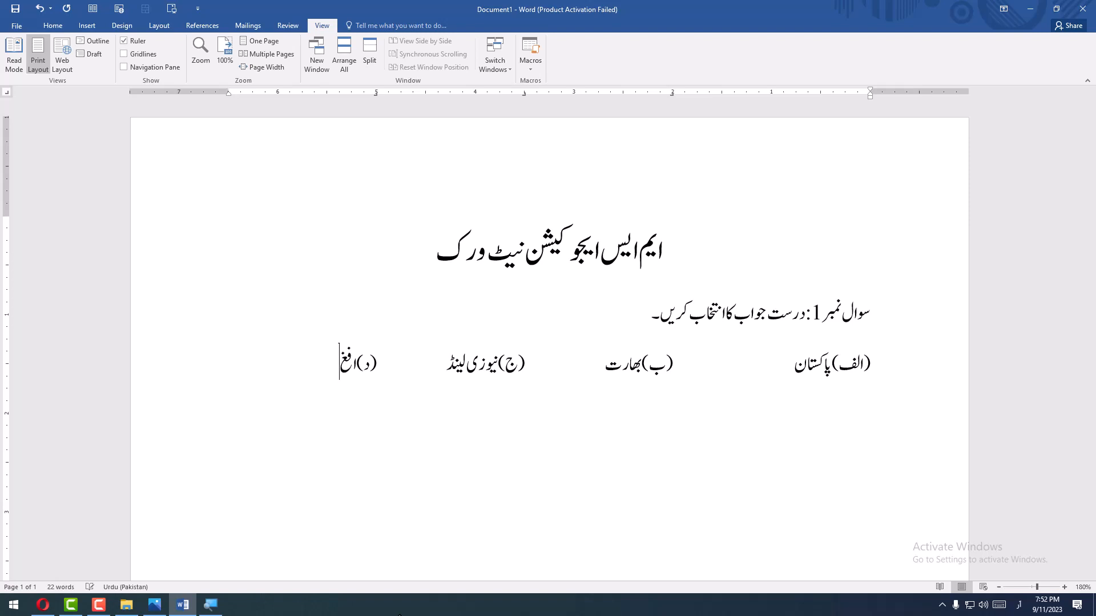
text(انستان)
- Start a second option line and enter the labels (ب), (ب), (ج) and (د), each at its own tab stop
key(Return)
text((ب))
key(Tab)
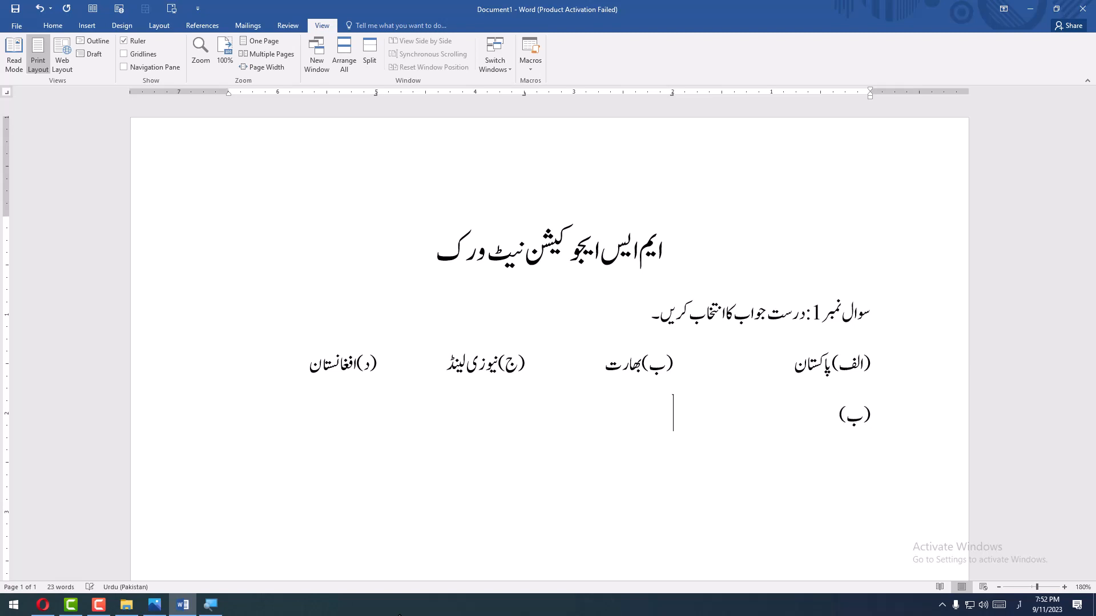
text((ب))
key(Tab)
text((ج))
key(Tab)
text((د))
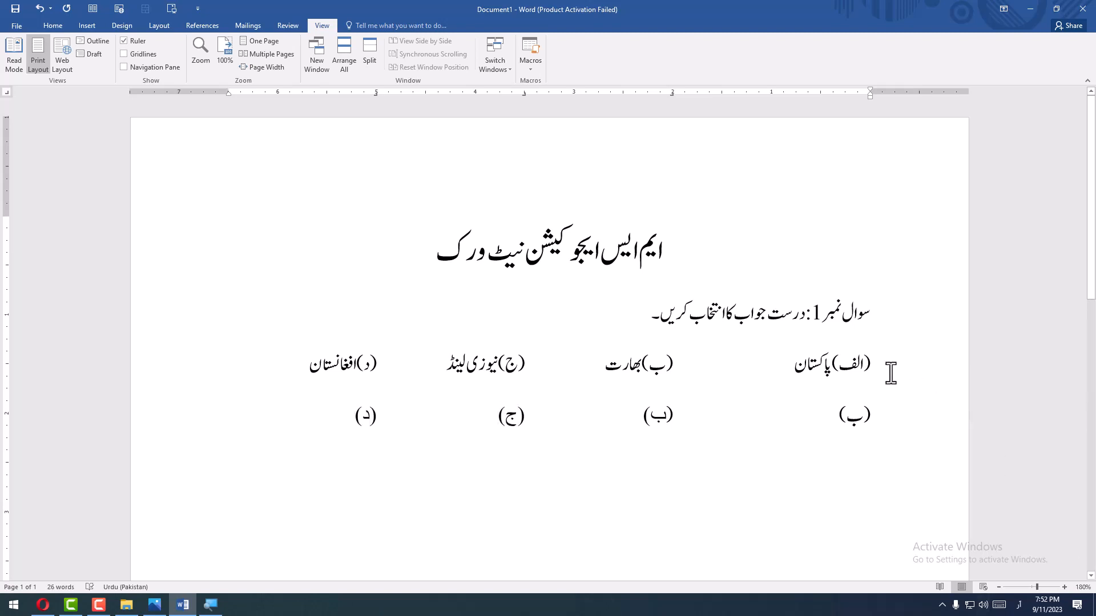
- Delete both option lines and undo the deletion
drag(891, 373, 143, 432)
key(Delete)
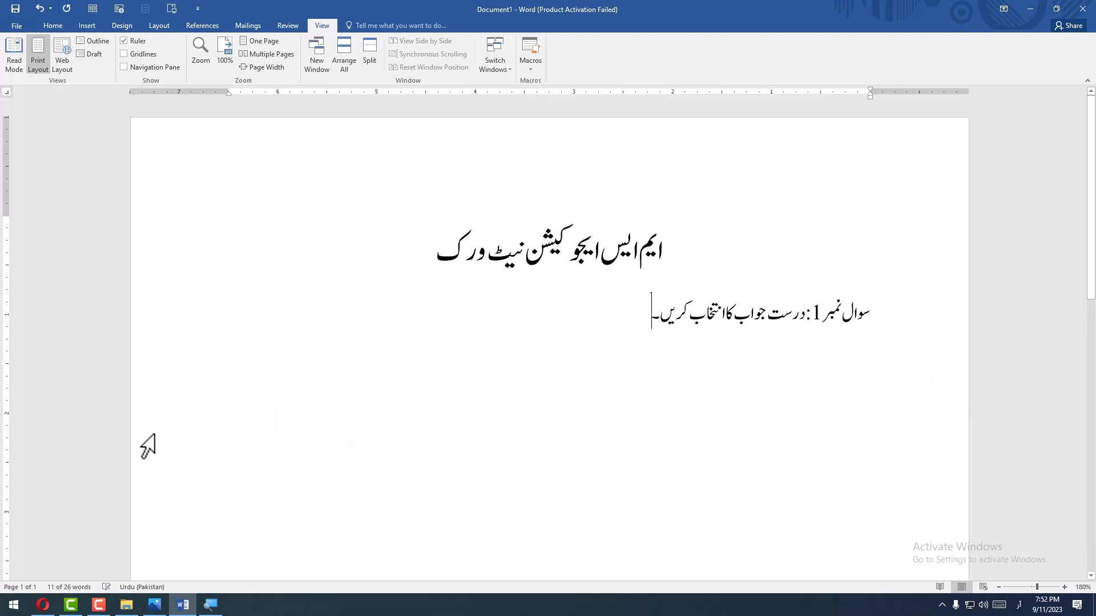
key(ctrl+z)
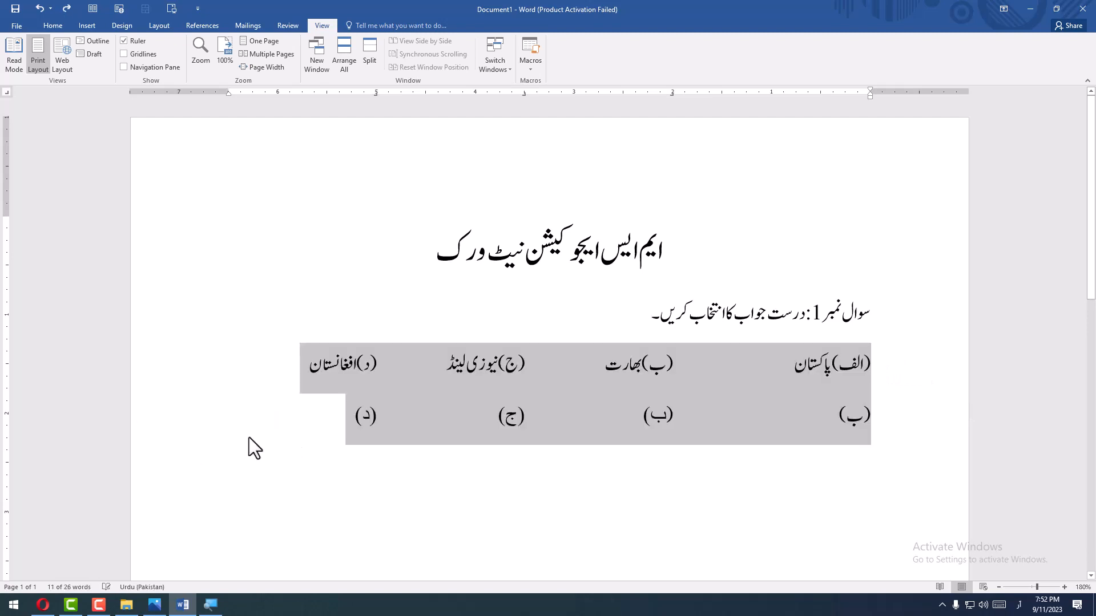
- Delete all option text after the "(الف)" label, including the second option line
drag(328, 437, 779, 366)
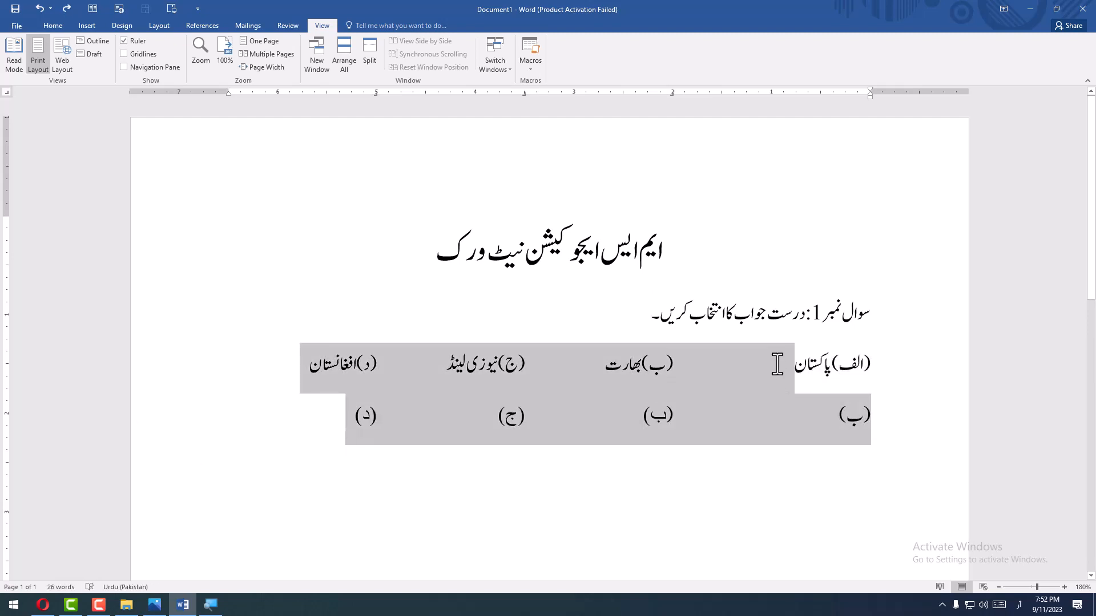
key(BackSpace)
key(BackSpace)
key(BackSpace)
key(BackSpace)
key(BackSpace)
key(BackSpace)
key(BackSpace)
key(BackSpace)
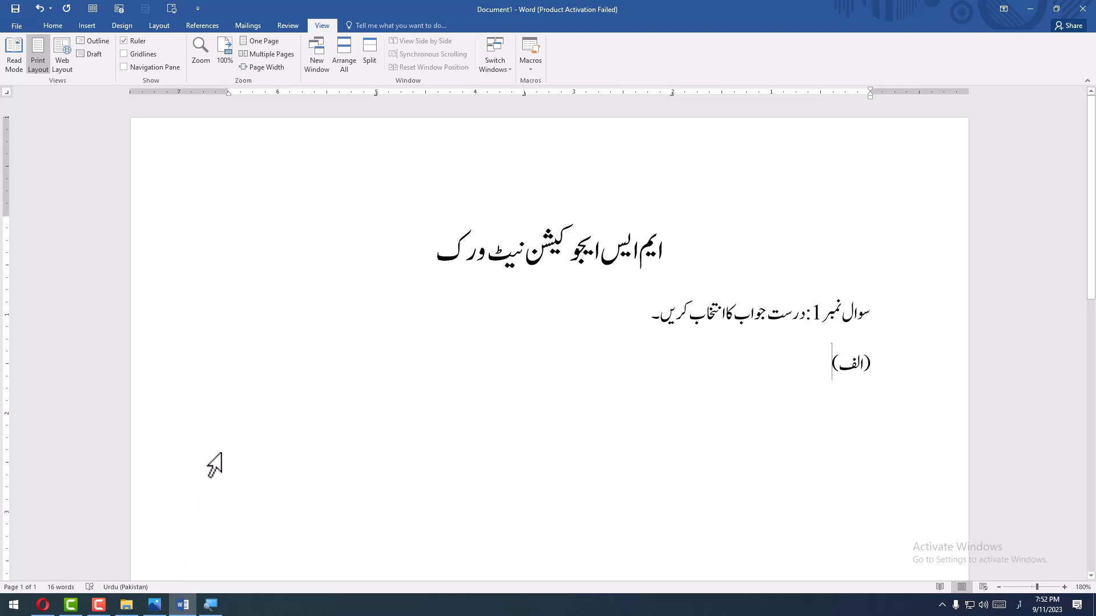
- Consult the sample paper image "urdu paper.png" and remove the instruction text following "سوال نمبر 1:" in the document
click(155, 605)
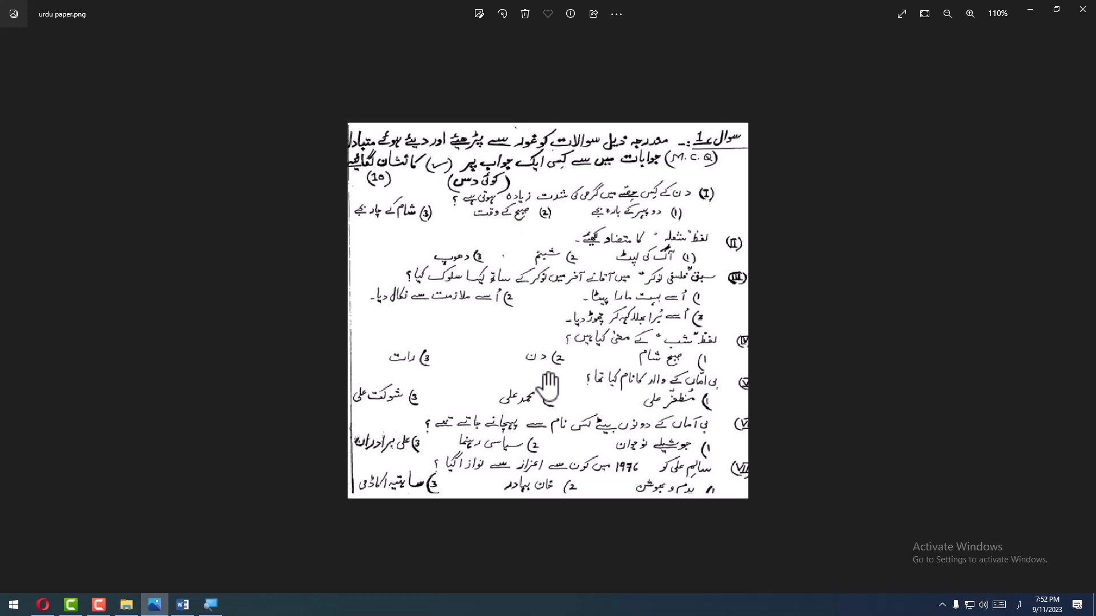
click(1030, 9)
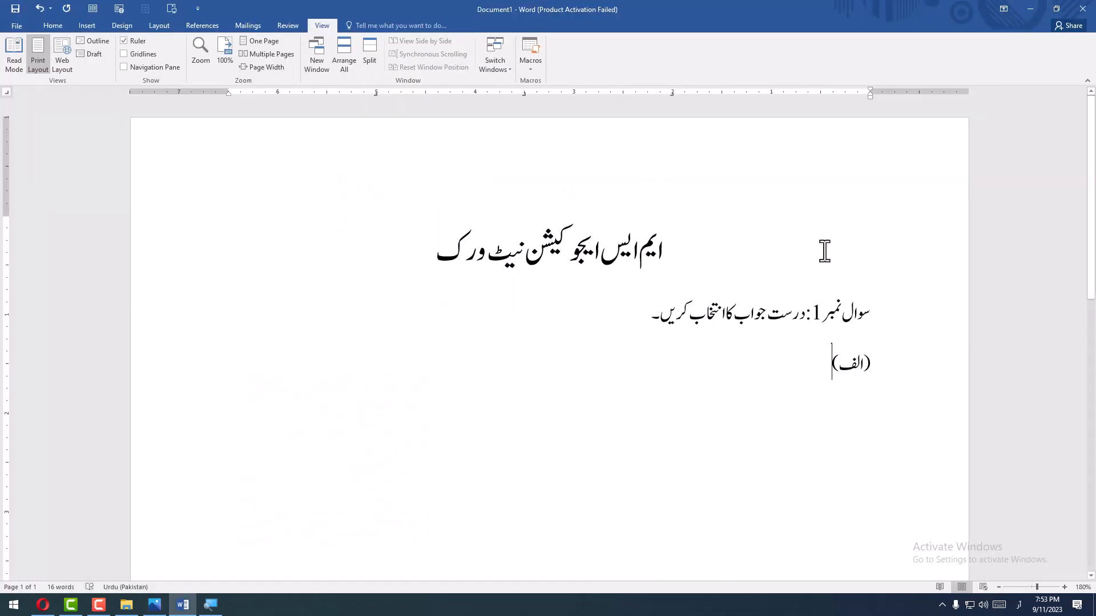
drag(681, 323, 802, 384)
key(BackSpace)
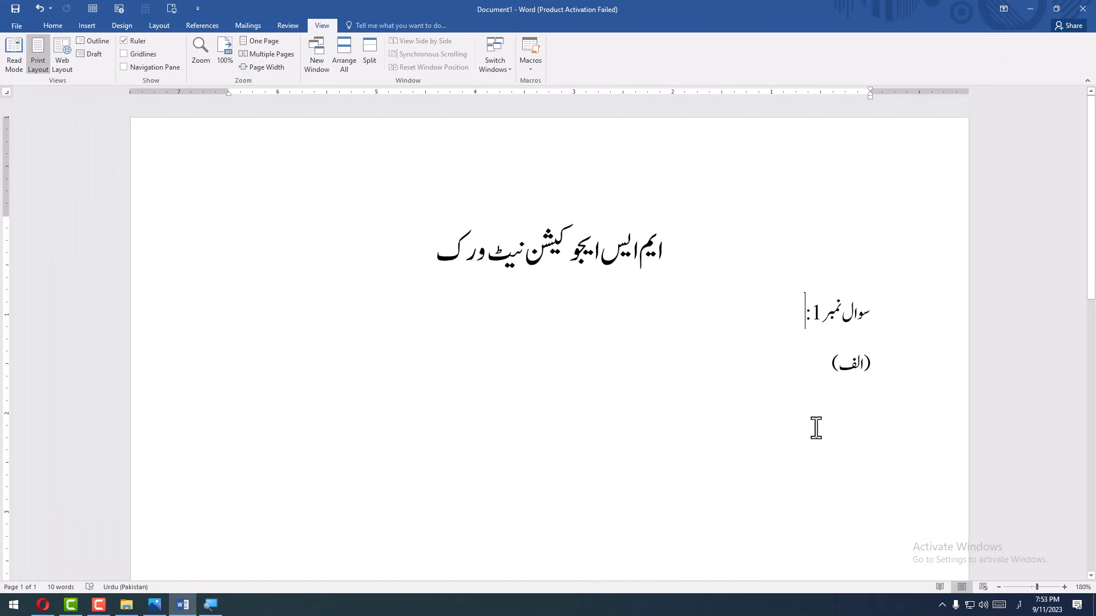
- Enter "مندرجہ ذیل سوالات کو غور سے پڑھئے" after "سوال نمبر 1:"
text(ن)
key(BackSpace)
text(مند)
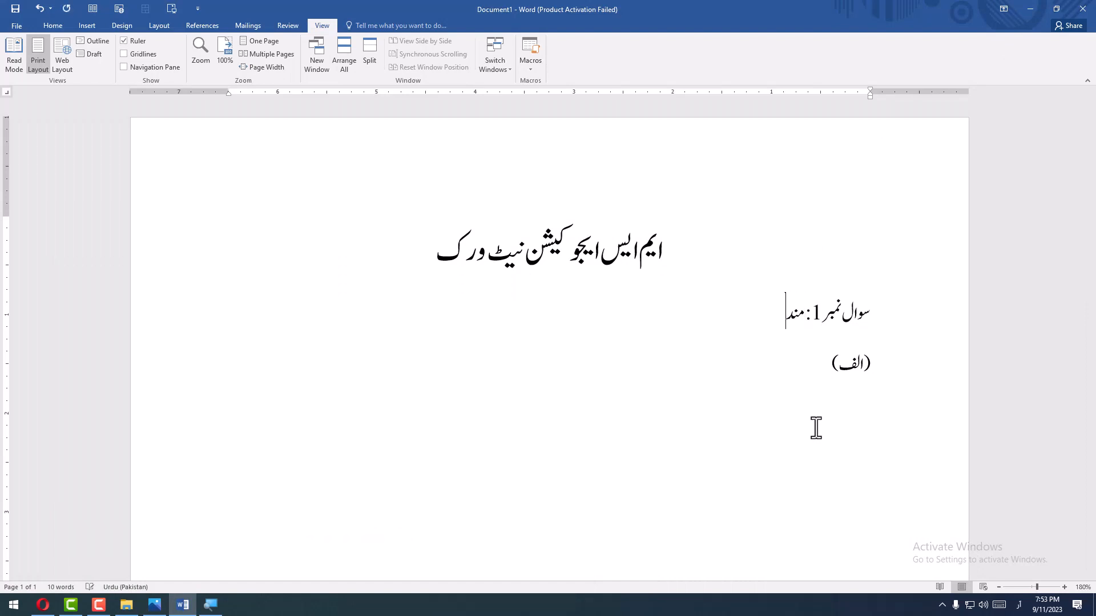
text(رجہ ذیل سوالات کے)
key(BackSpace)
text(و)
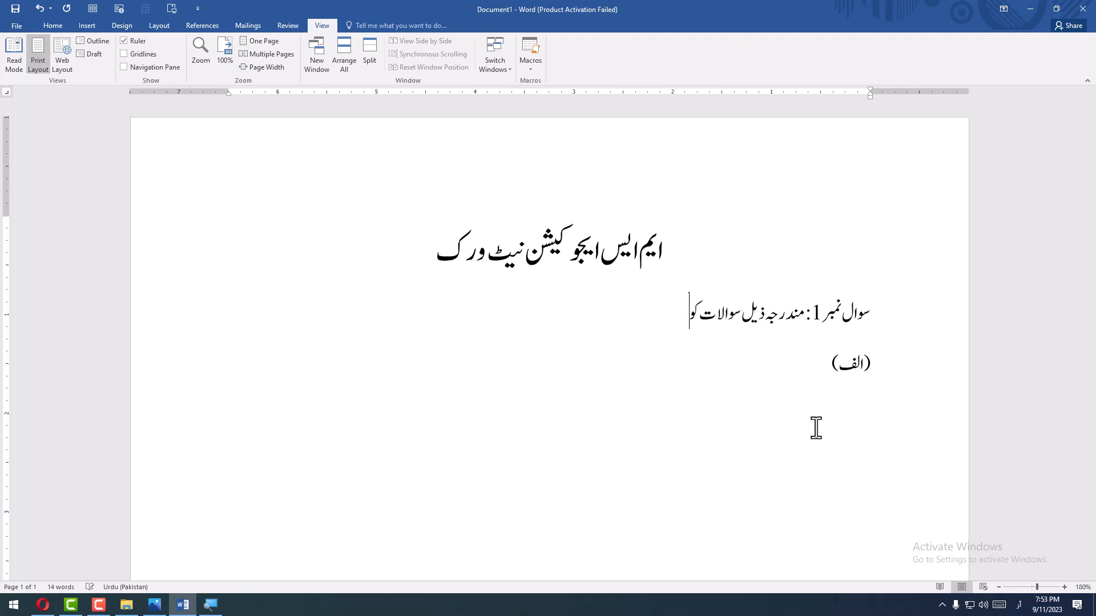
text( غور سے پڑھیے)
key(BackSpace)
key(BackSpace)
text(ئے اور دئے)
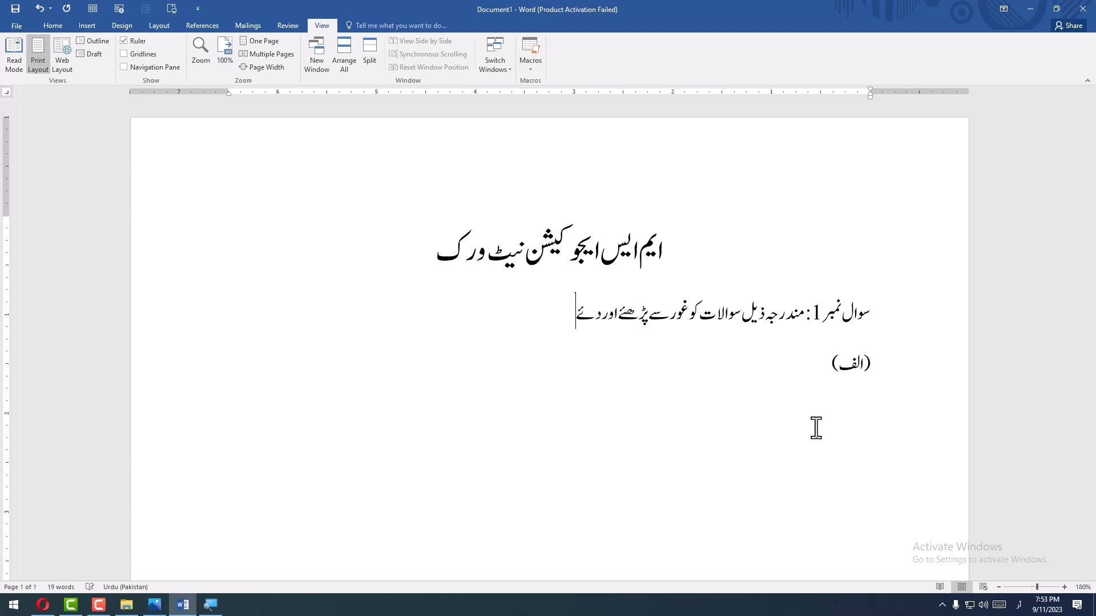
- Continue the instruction with "اور دیئے گئے متبادل"
key(BackSpace)
key(BackSpace)
text(یئے گئے متبادل)
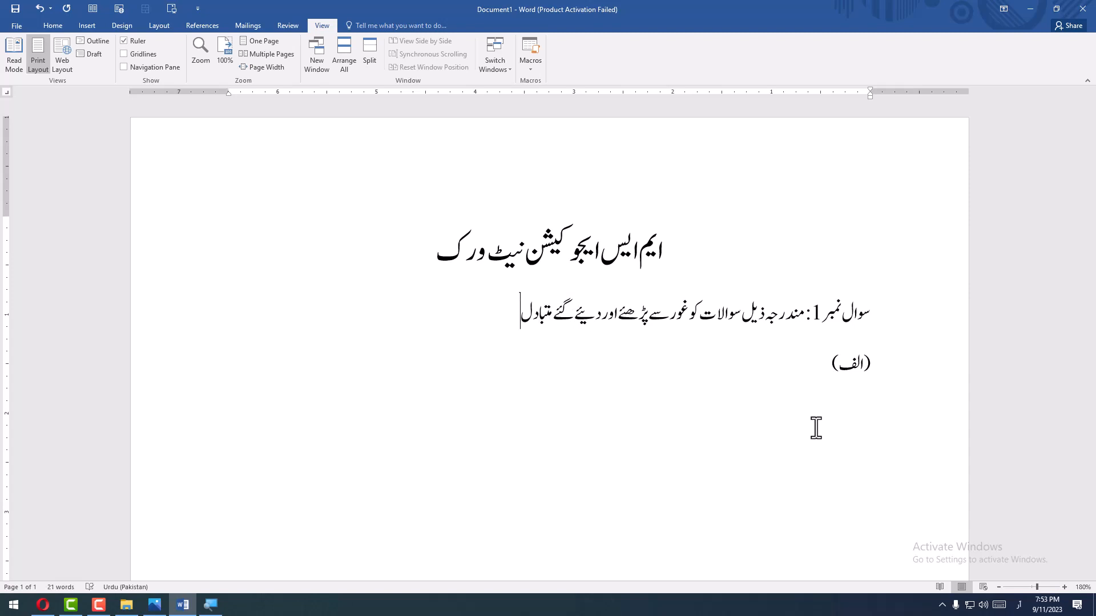
text( ())
- Add a pair of parentheses and enter "M.C.Q" inside them with the English (United States) keyboard
key(Right)
click(1013, 604)
click(977, 516)
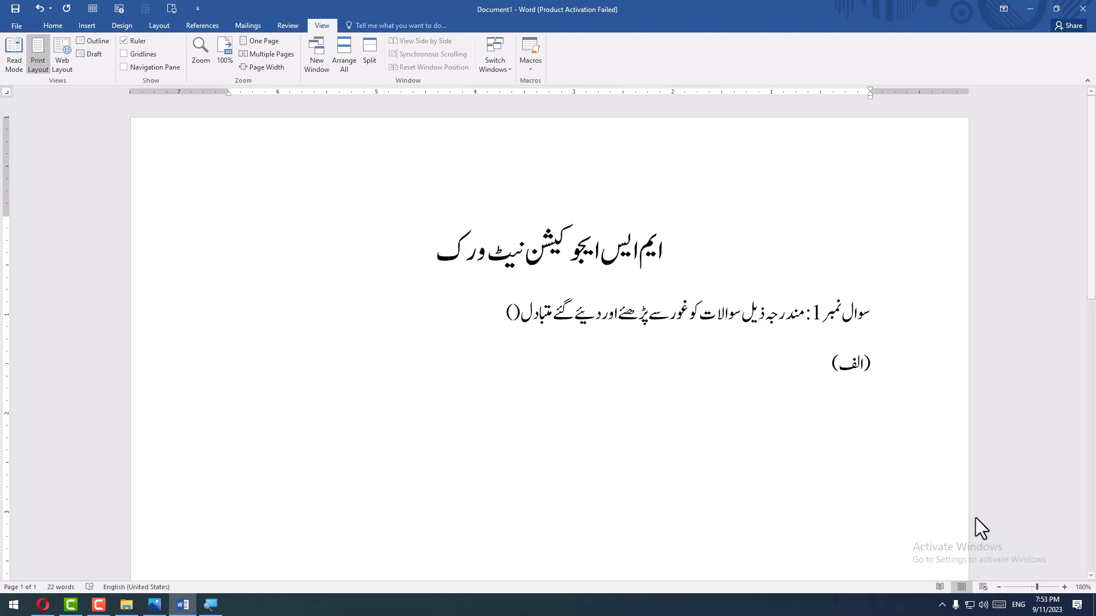
text(M.C.Q)
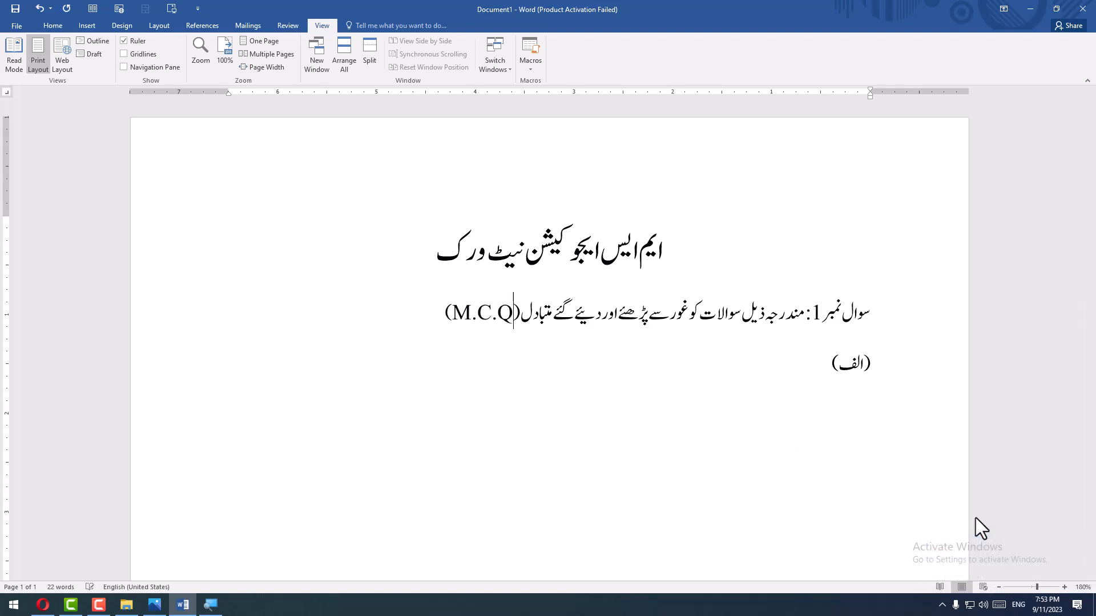
- Return to Urdu input and continue after the parentheses with "جوابات میں سے کسی ایک جواب پر"
key(alt+shift)
text(ج)
key(BackSpace)
key(Down)
click(325, 291)
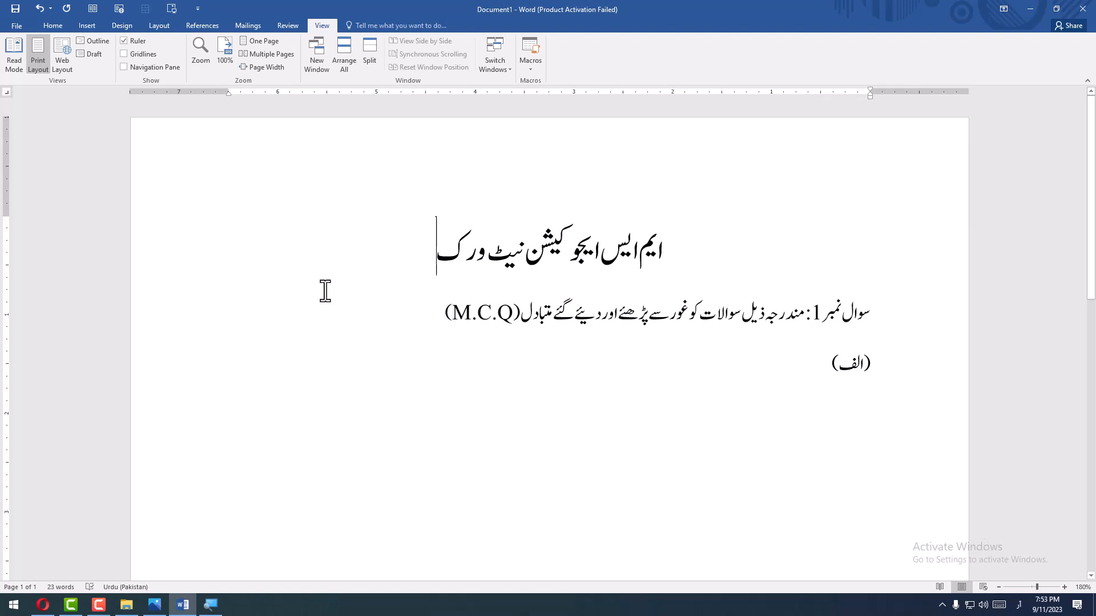
click(413, 323)
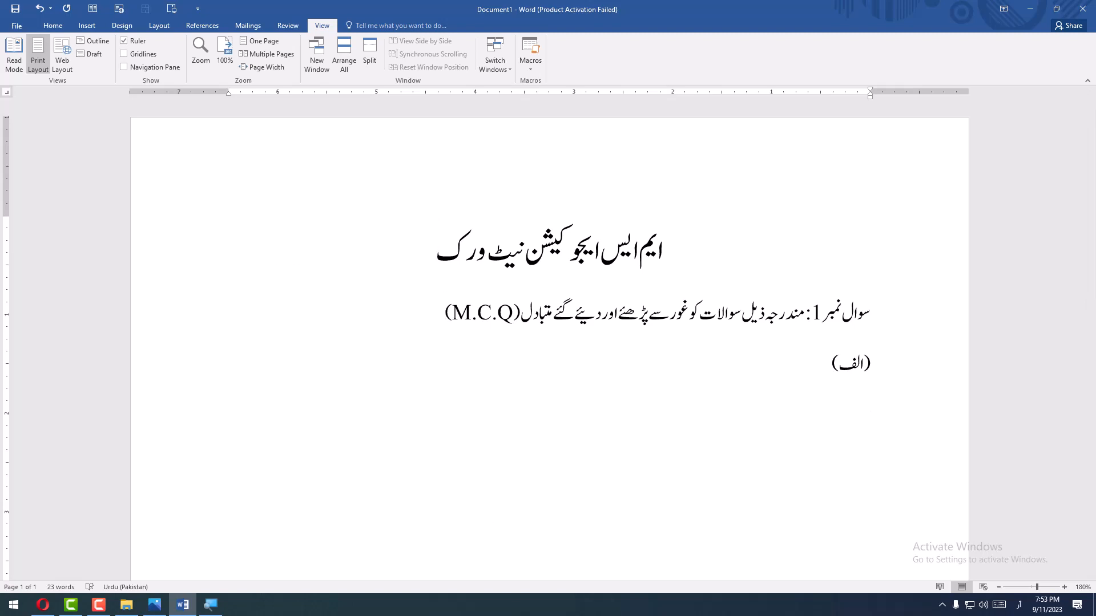
text(جوابات میں سے)
text(سی اک)
key(BackSpace)
key(BackSpace)
text(ایک جواب پر)
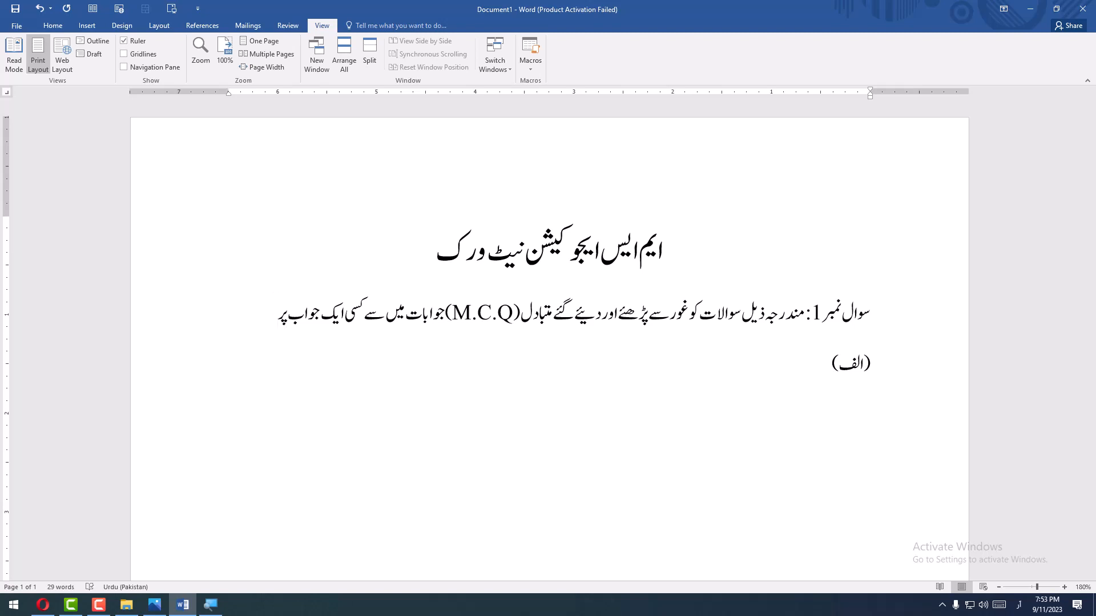
text(() کا نشان لگائیں۔)
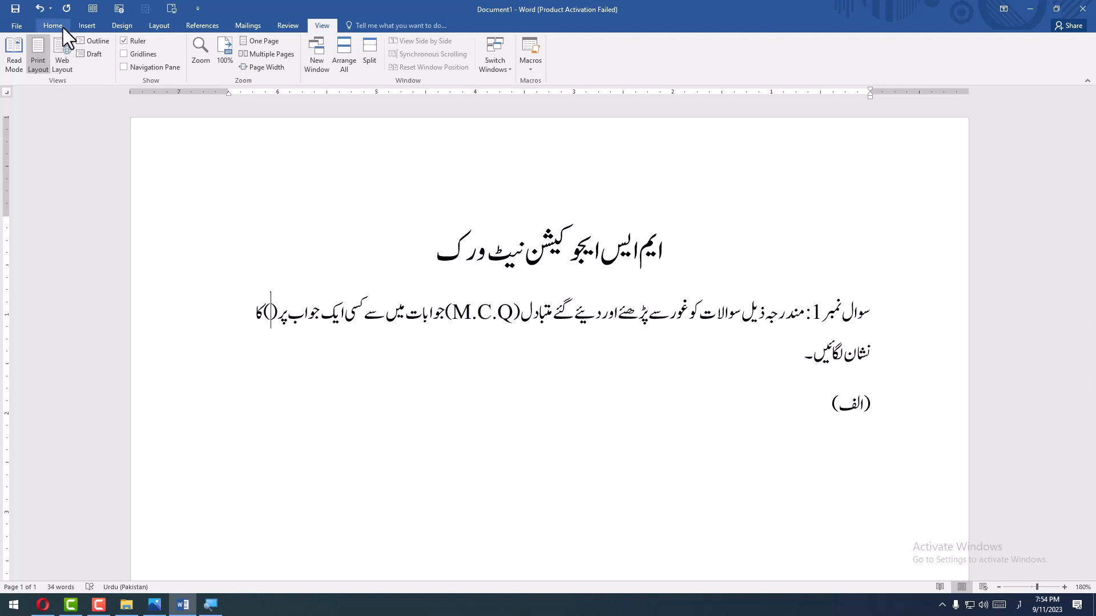
- Open the full symbol chooser for the empty parentheses and switch the keyboard to English (United States)
click(86, 28)
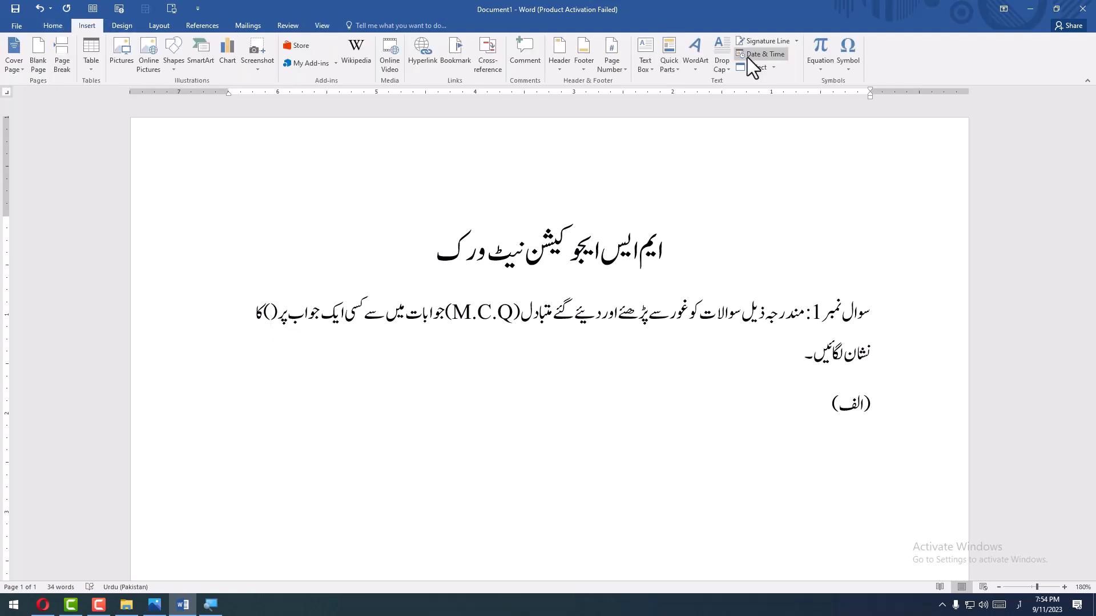
click(850, 53)
click(870, 153)
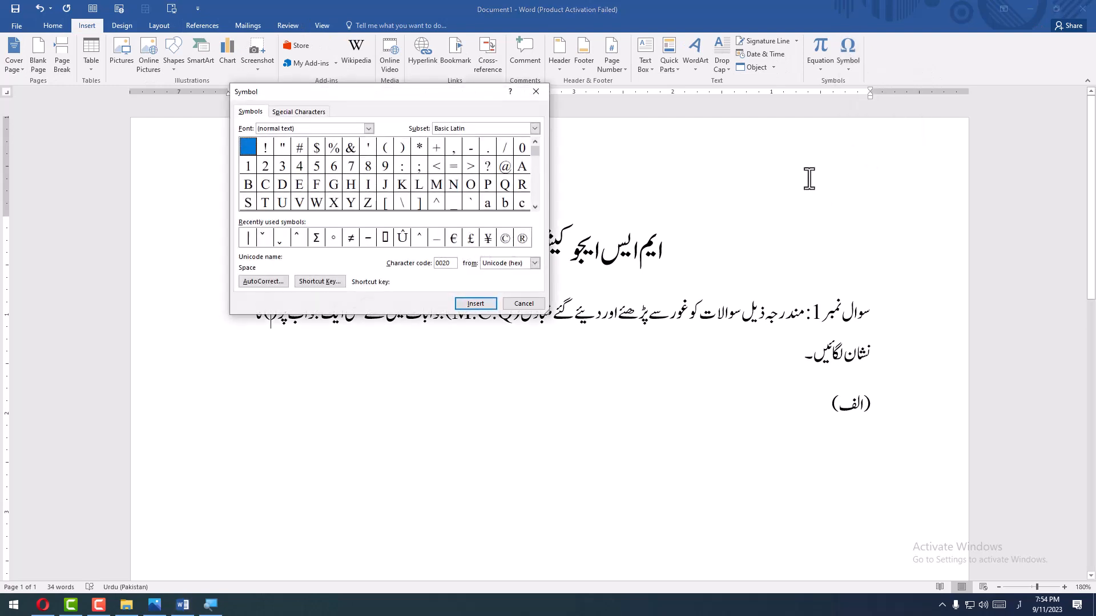
drag(301, 130, 195, 134)
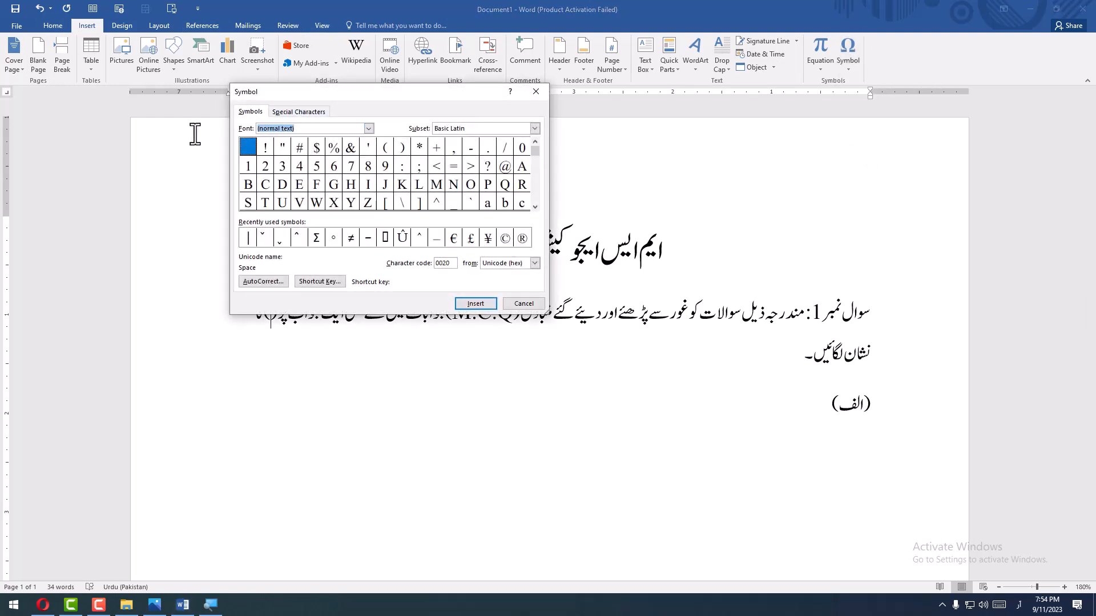
click(1018, 604)
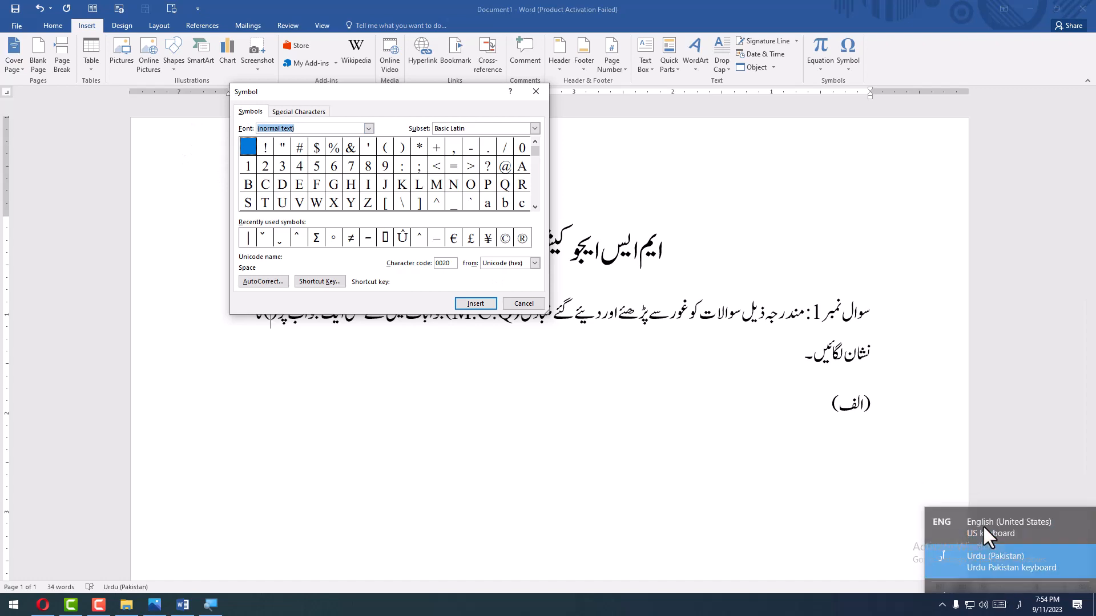
click(1019, 605)
click(973, 508)
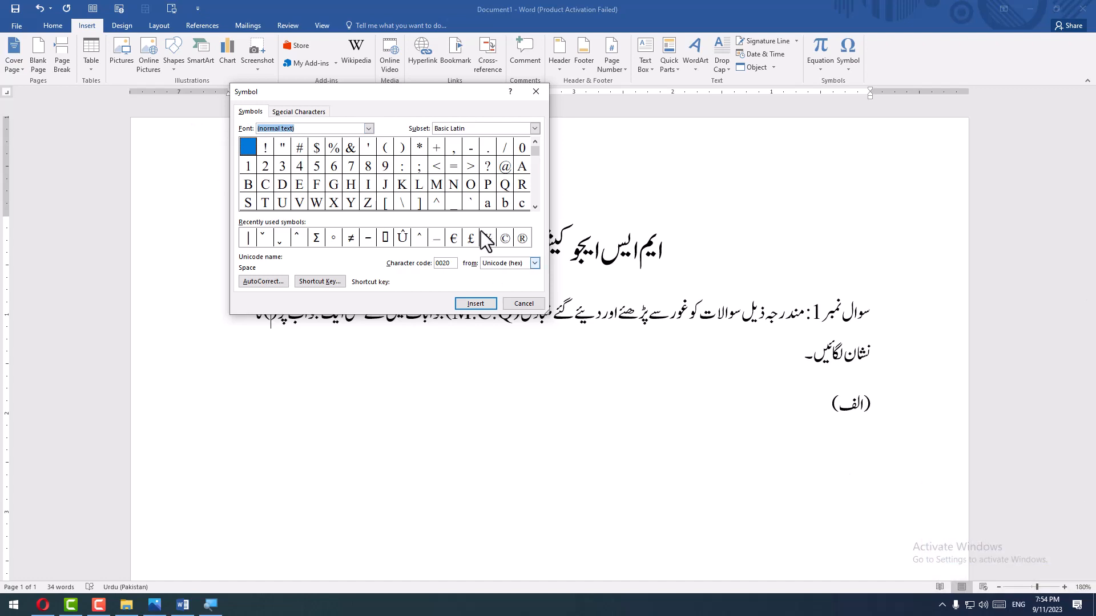
- Set the symbol font to Wingdings
click(309, 130)
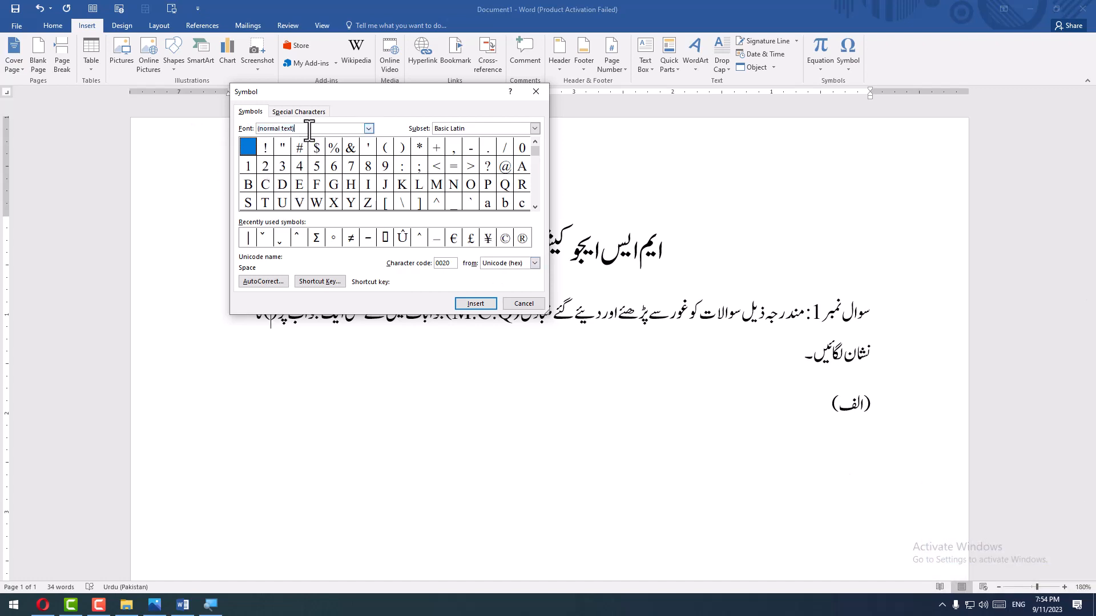
drag(309, 131, 220, 127)
text(w)
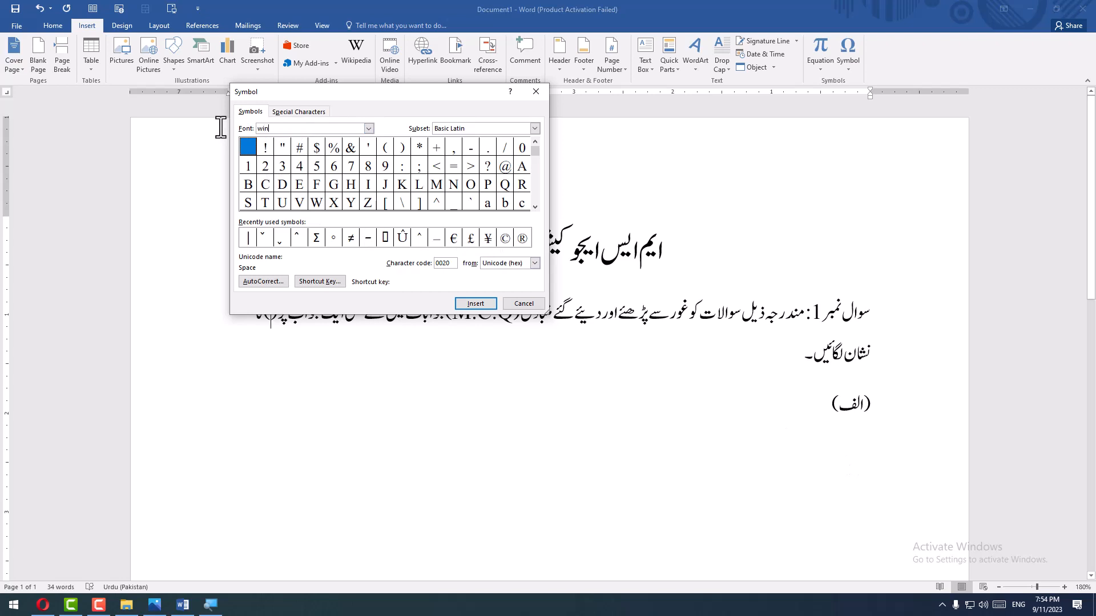
text(in)
click(368, 128)
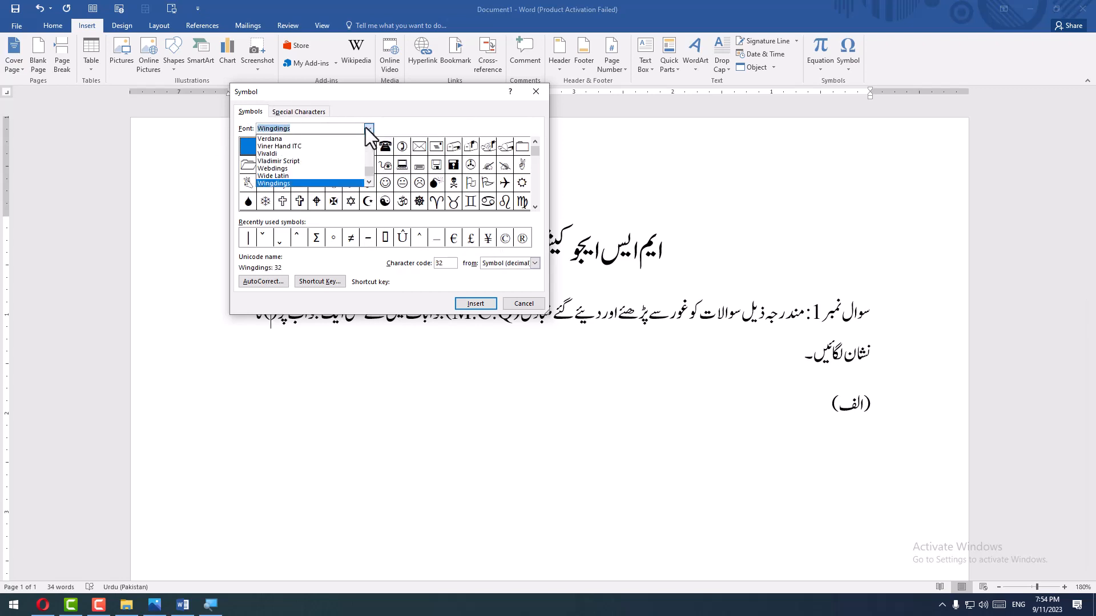
key(Up)
key(Return)
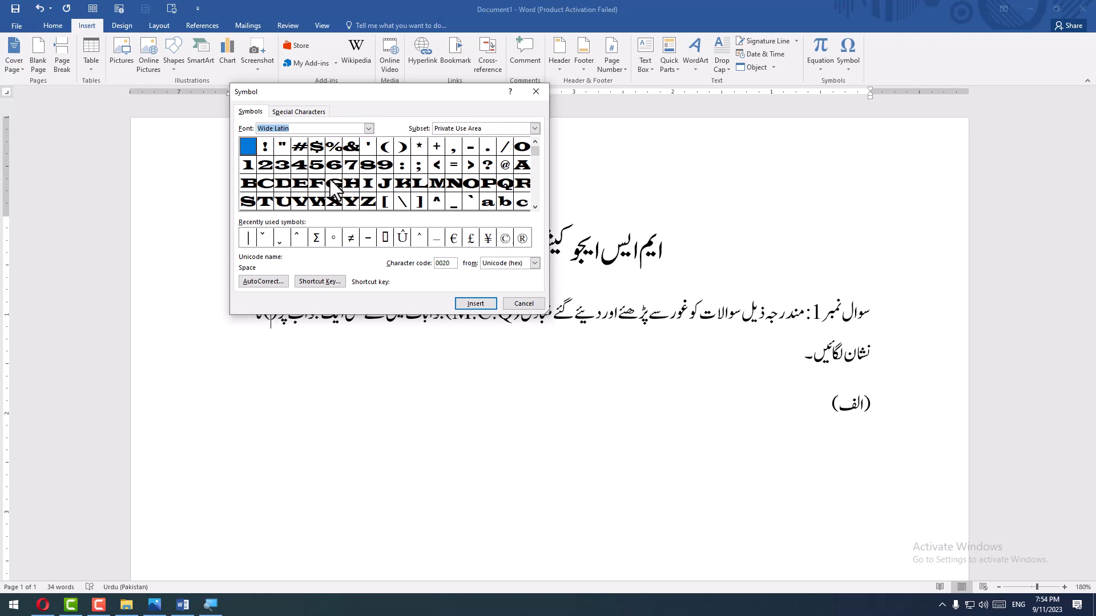
click(368, 128)
click(308, 177)
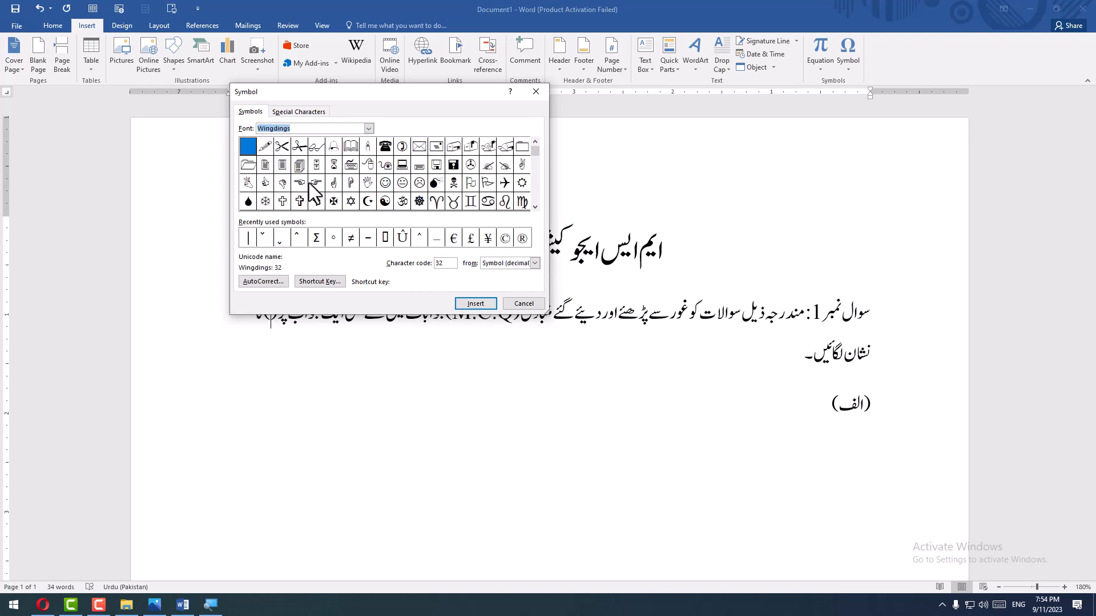
- Insert the Wingdings check mark, character code 252, between the empty parentheses and close the symbol chooser
click(489, 189)
click(535, 207)
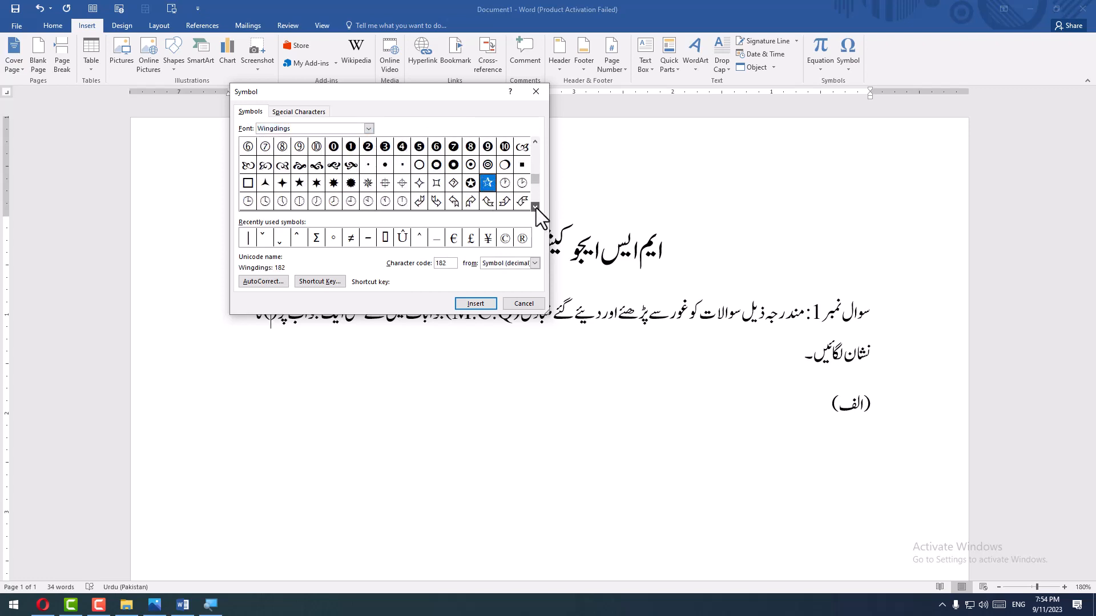
click(536, 207)
click(536, 208)
click(536, 207)
click(524, 182)
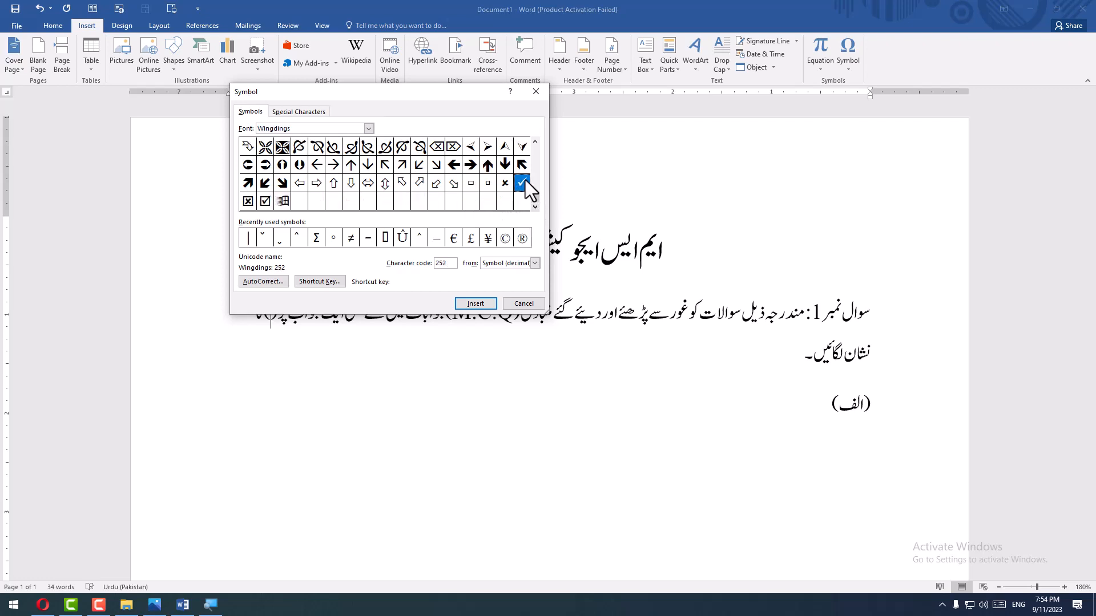
click(464, 305)
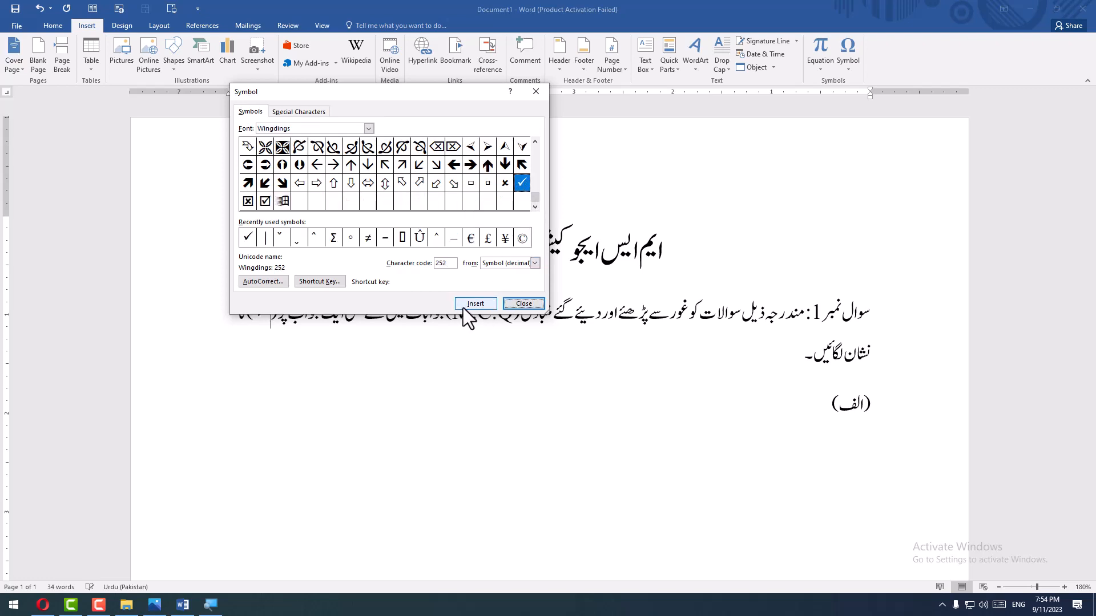
click(518, 308)
- Replace the "(الف)" label below the instruction with the question number 1
click(756, 412)
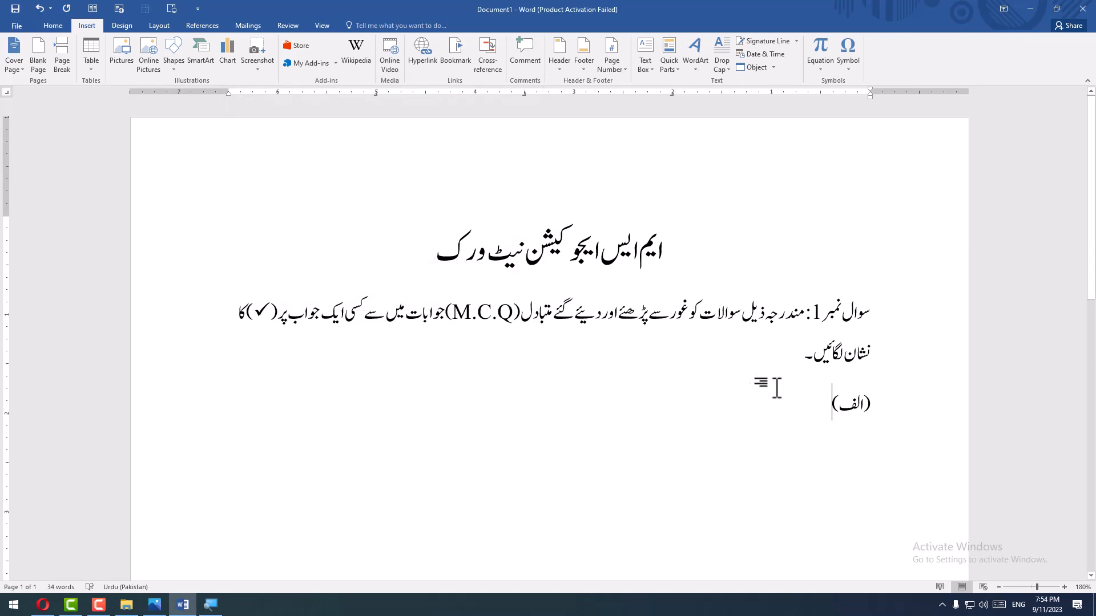
key(Right)
key(Right)
key(Right)
key(Right)
key(Delete)
key(Delete)
key(Delete)
key(Delete)
key(Delete)
text(1)
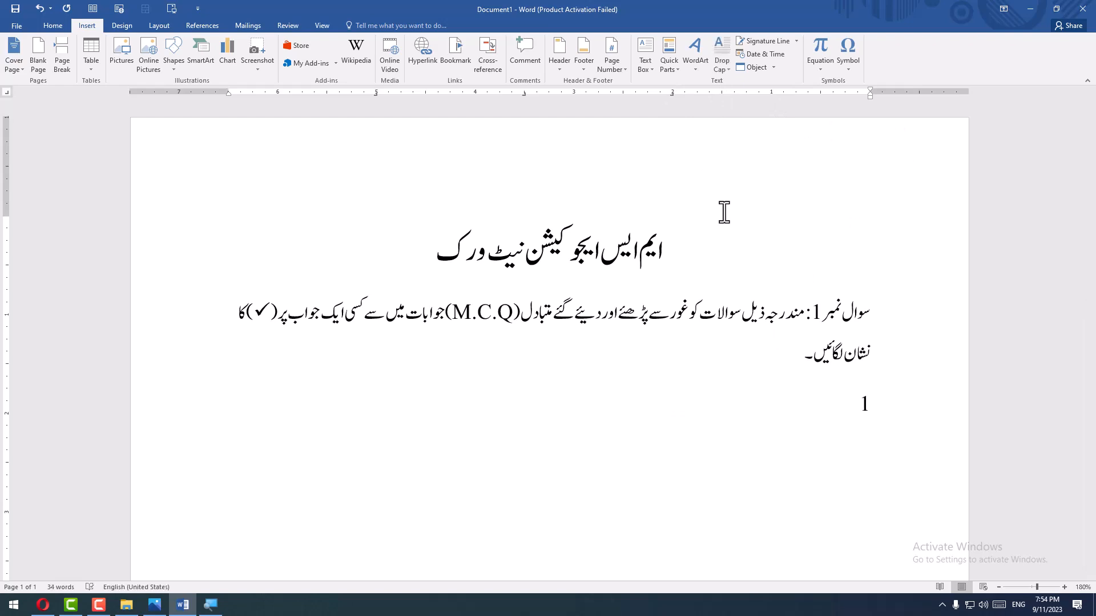
- Re-enter the question number as "1-" and set the keyboard to Urdu
key(alt+shift)
text(-)
key(BackSpace)
key(BackSpace)
text(1-)
key(alt+shift)
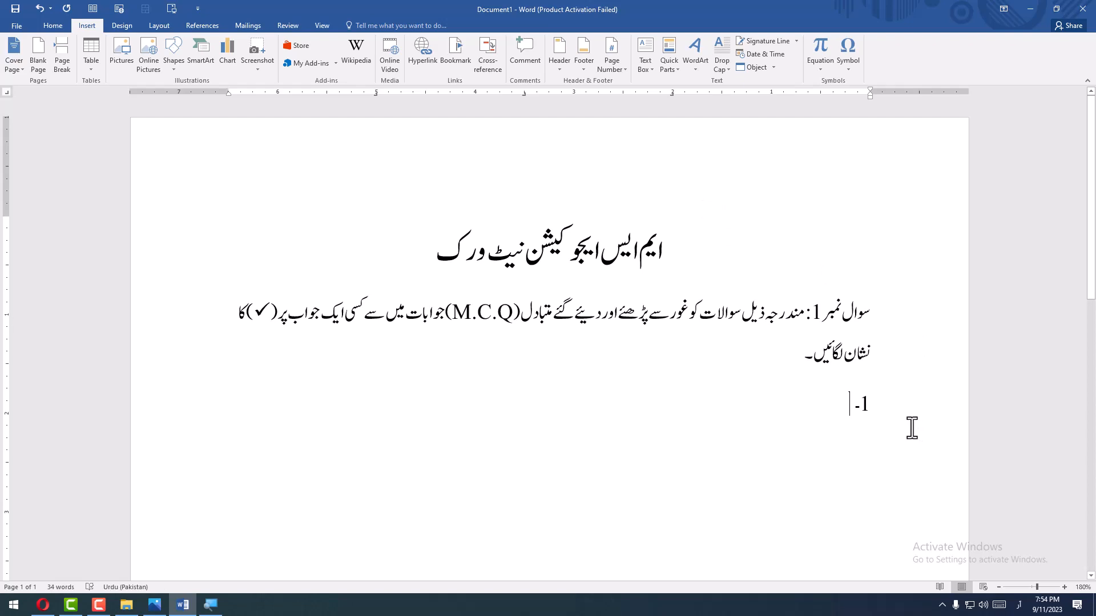
- Begin the first question with "دن کے کس حصے میں گرمی"
text(دن کے)
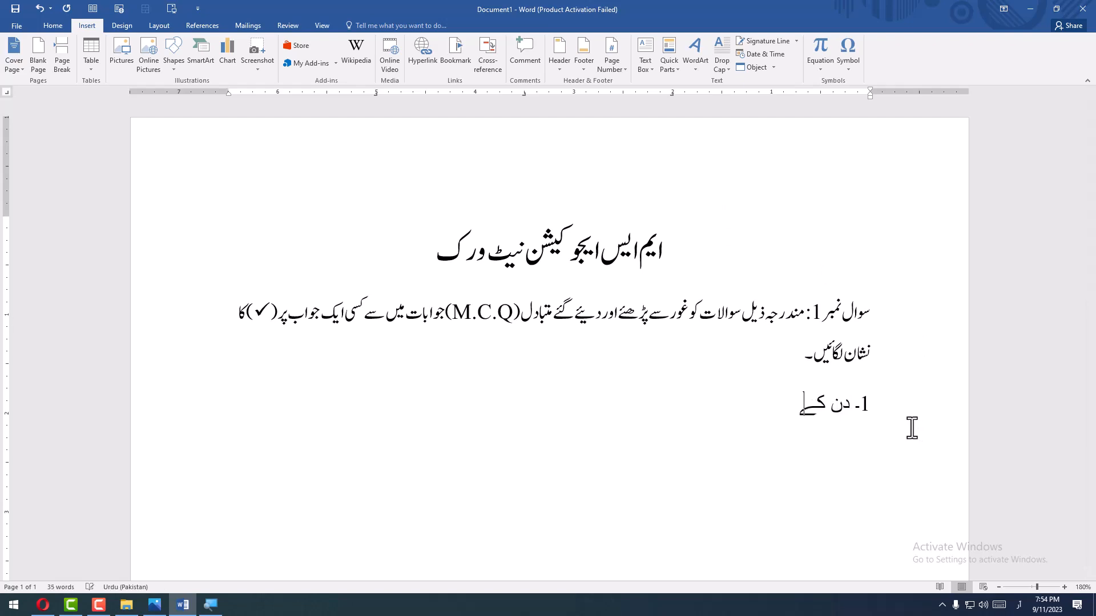
text( کس حصے ی)
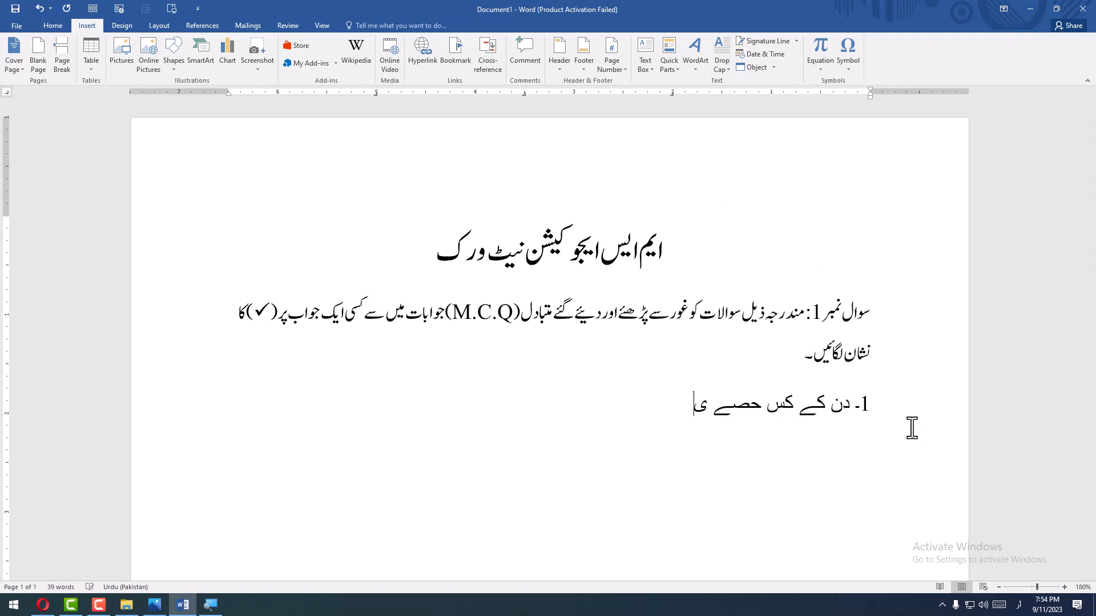
key(BackSpace)
text(میں گرمی سب)
key(BackSpace)
key(BackSpace)
key(BackSpace)
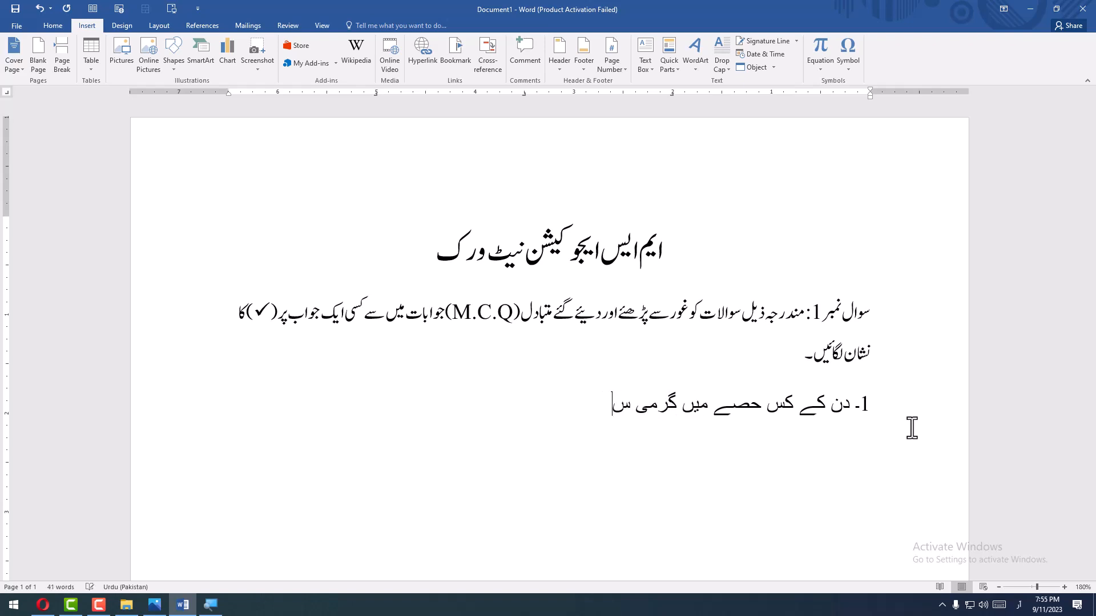
- Complete the first question with "کی شدت زیادہ ہوتی ہے۔"
text(کی شدت)
text( زیاده ہویت)
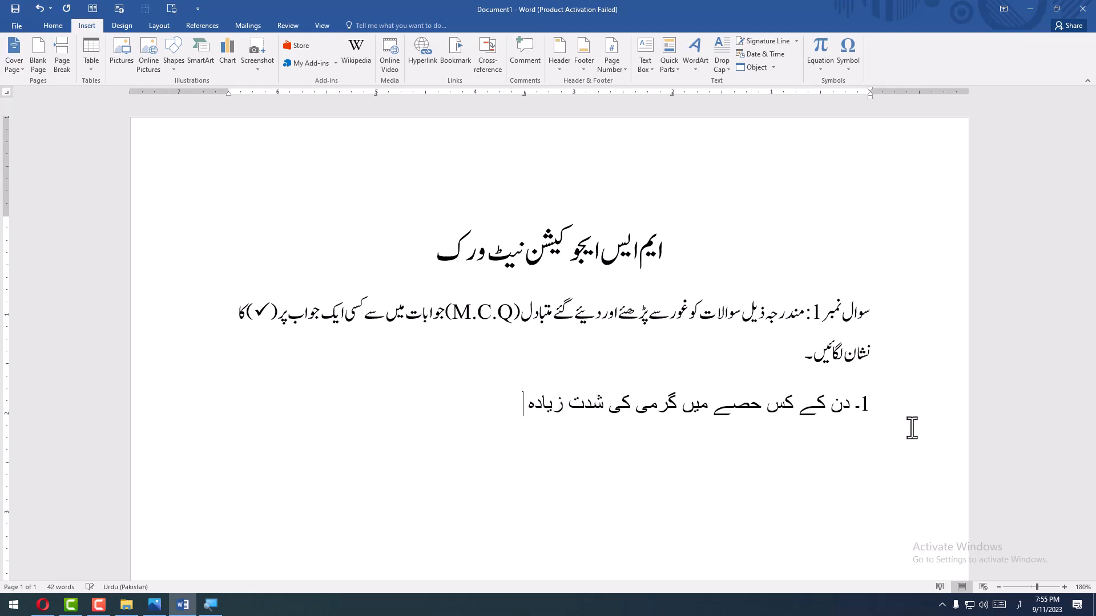
key(BackSpace)
key(BackSpace)
text(تی ہے ۔)
- Add the option "(1) دوپہر" on a new line and undo its automatic list numbering
key(Return)
text((ب))
key(BackSpace)
key(BackSpace)
text(1))
key(Tab)
text(دوپہر)
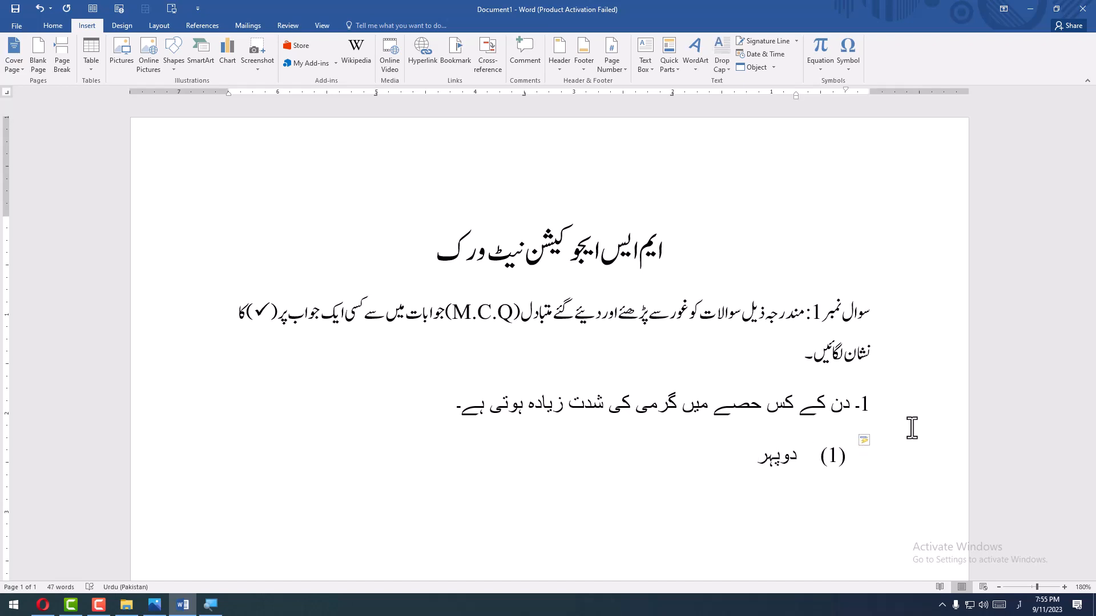
click(861, 440)
click(894, 464)
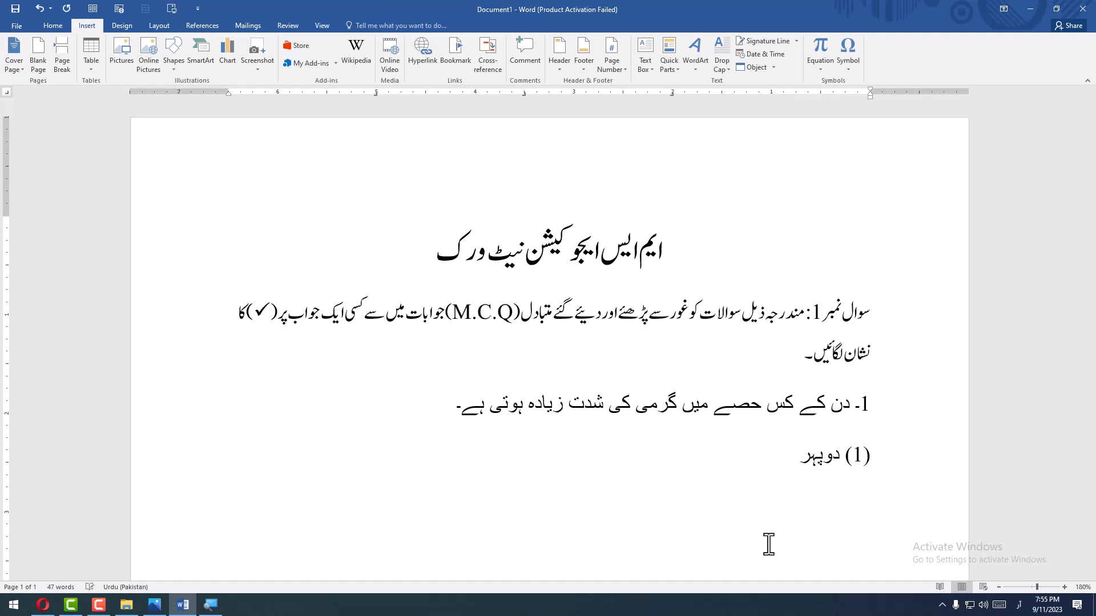
- Add the tab-aligned second option "(2) صبح کے وقت" on the same line
key(Tab)
key(Tab)
key(Tab)
text((2))
text( س)
key(BackSpace)
text(صبح کے وقت )
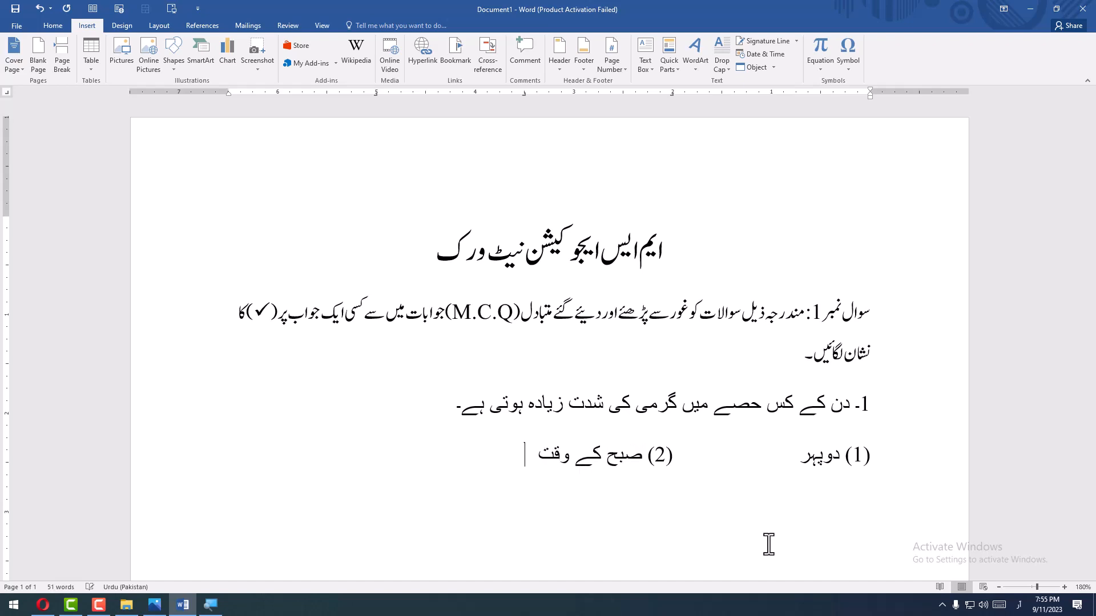
text((3))
- Add the third option "(3) شام کے چار بجے" to the options line
text(شام کے چار ب)
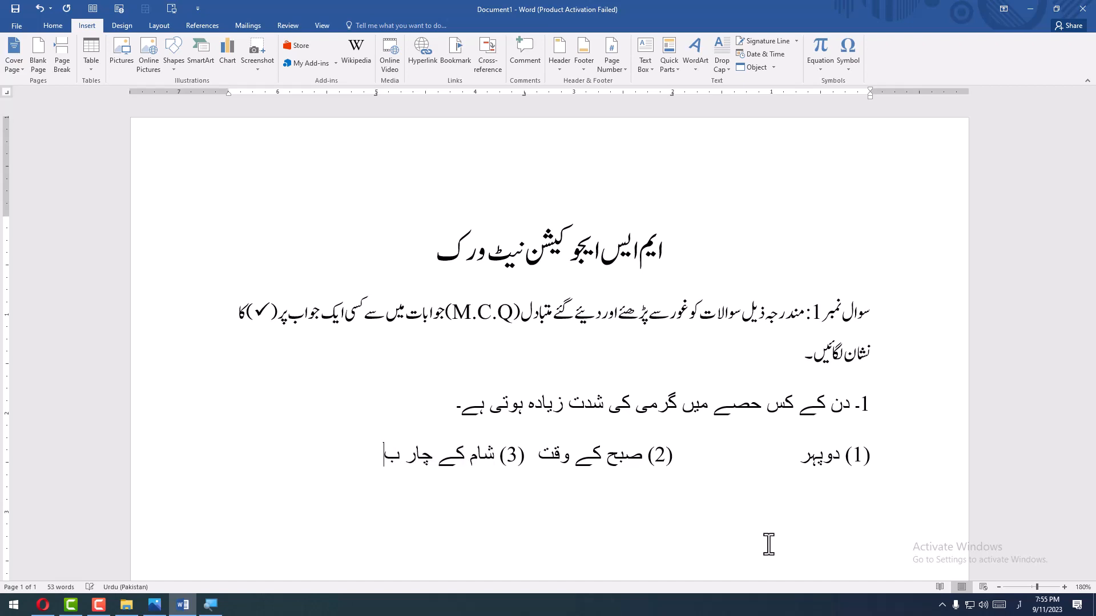
text(جے      (4))
key(BackSpace)
key(BackSpace)
key(BackSpace)
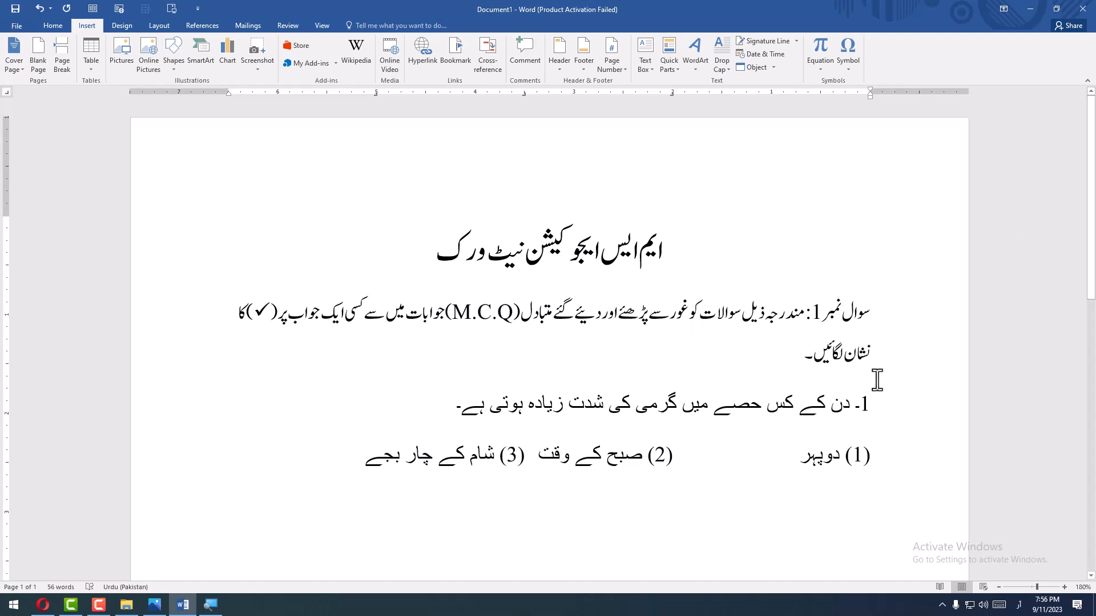
- Set the font of the first question and its options to Jameel Noori Nastaleeq
drag(873, 378, 335, 501)
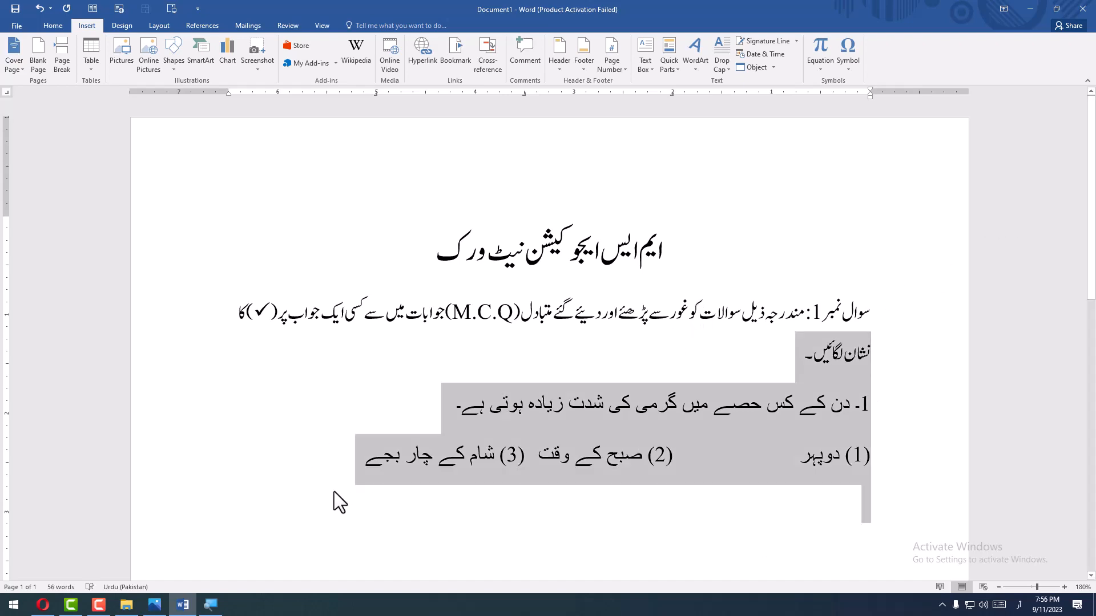
click(48, 25)
click(143, 49)
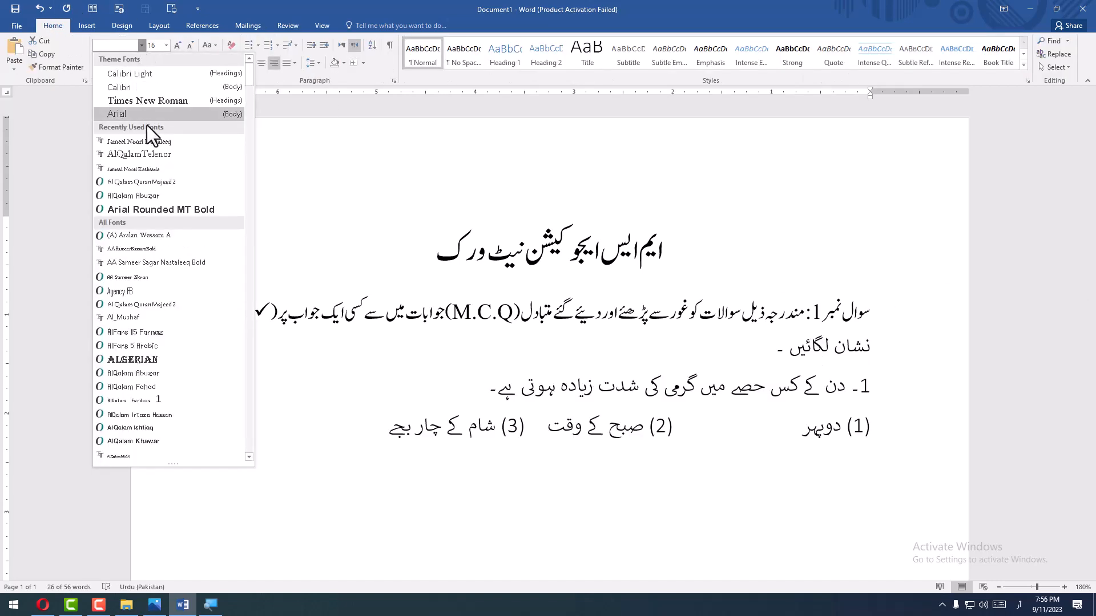
click(149, 140)
click(594, 442)
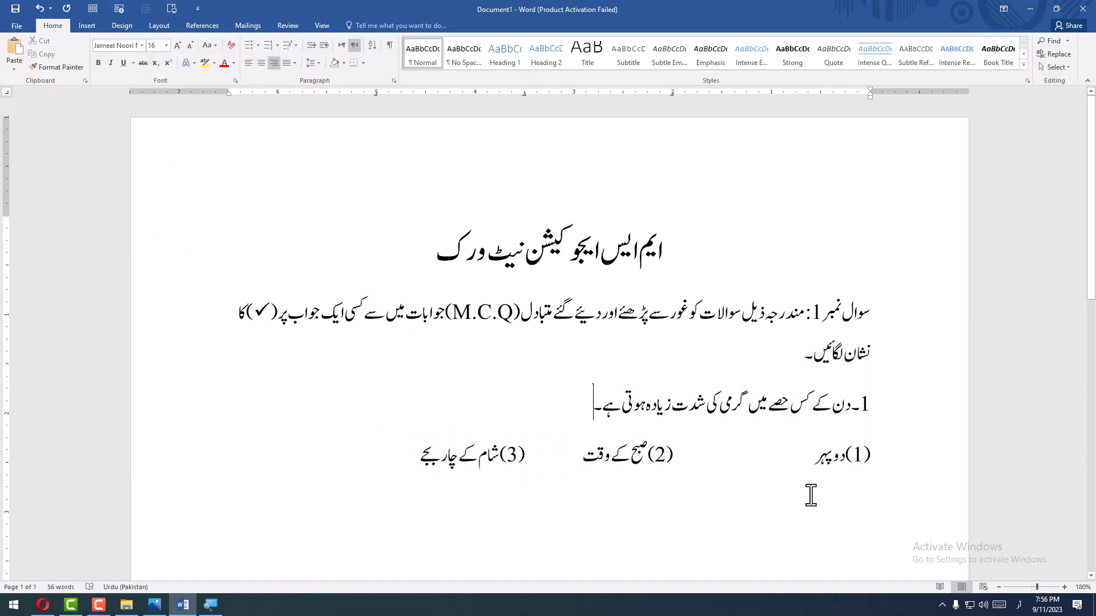
- Move the options line's tab stops so option (2) starts at about 2.25 inches and option (3) at about 4.5 inches
click(827, 473)
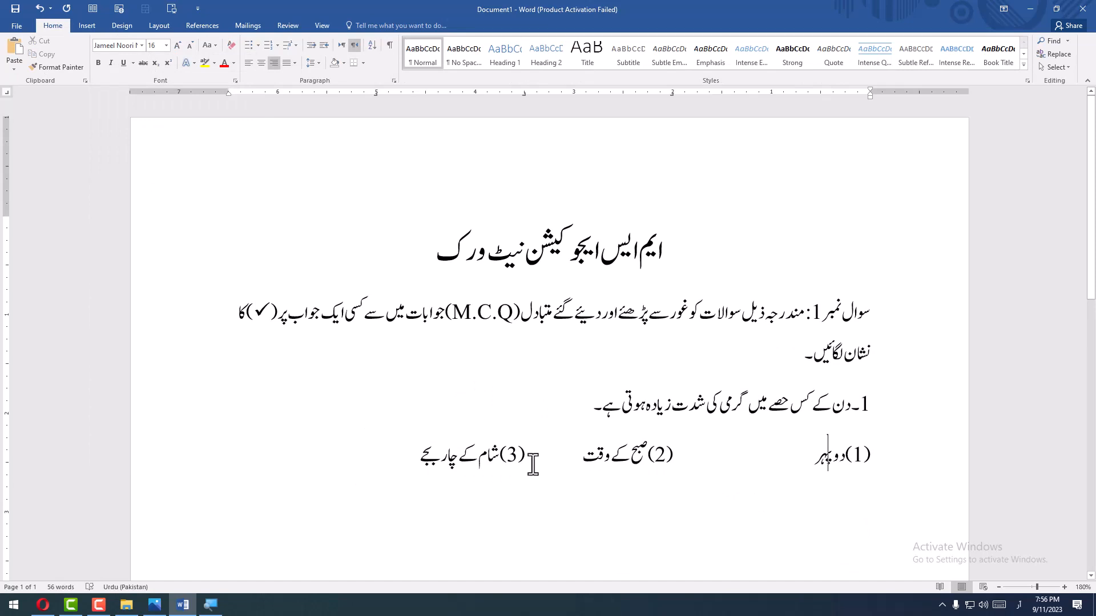
click(404, 449)
key(Return)
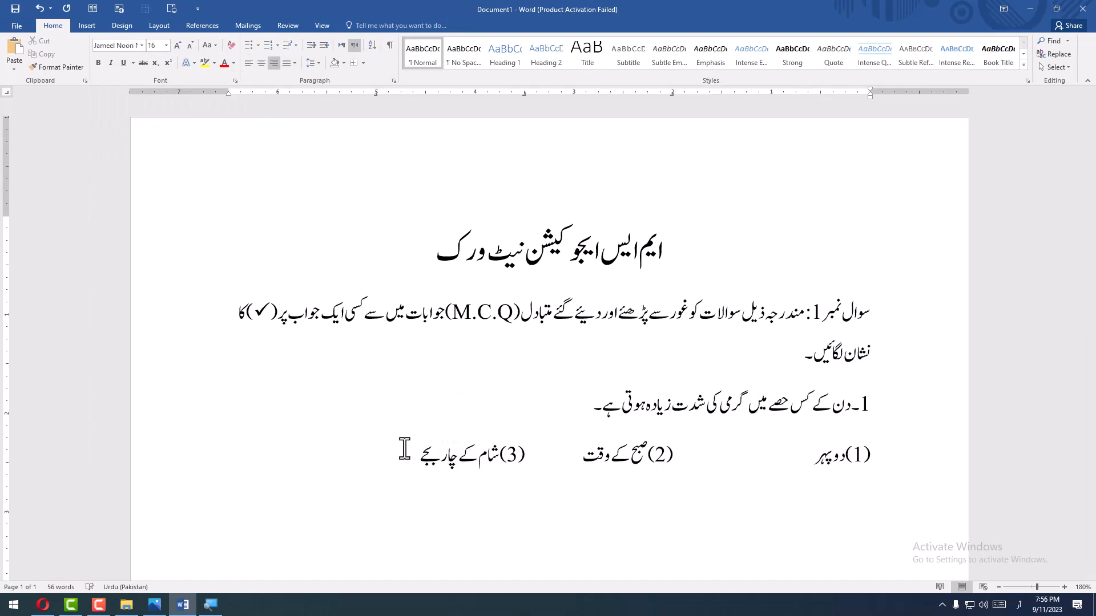
click(531, 454)
click(375, 97)
drag(673, 95, 621, 96)
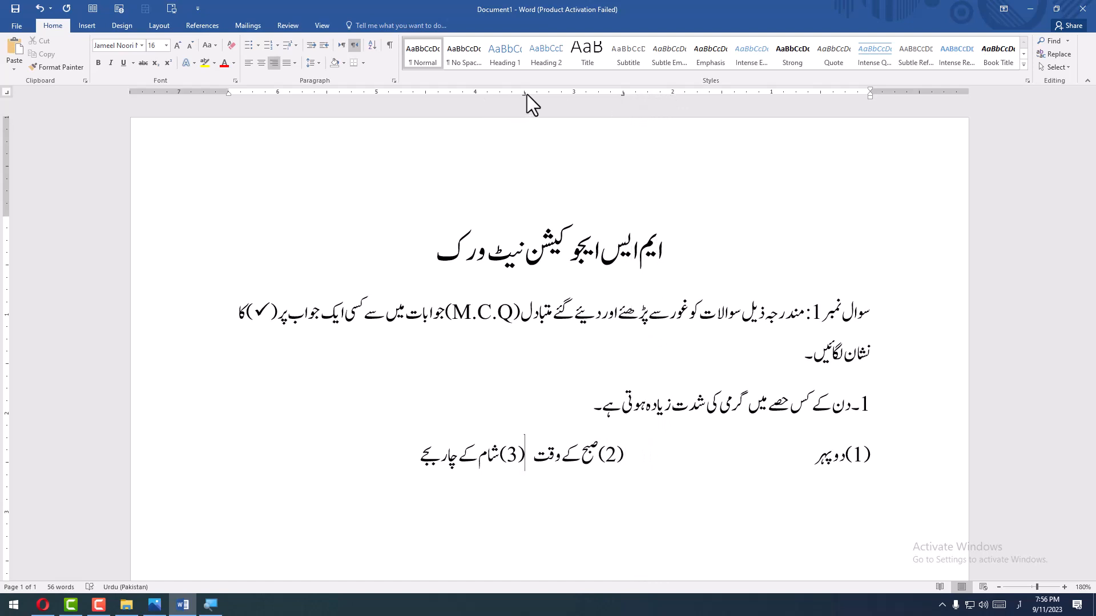
drag(525, 94, 425, 96)
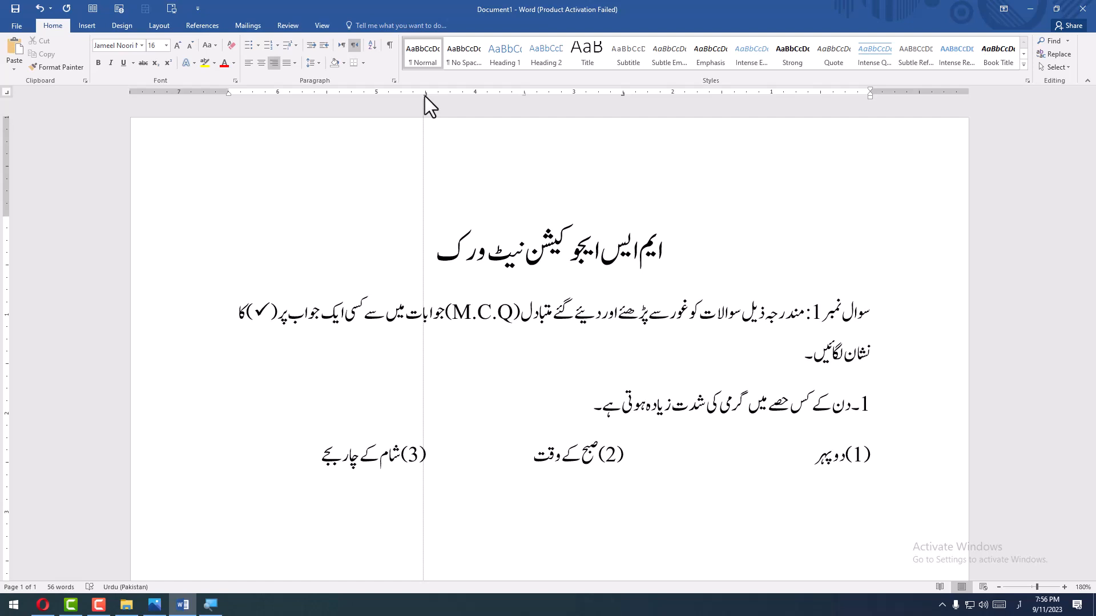
drag(424, 96, 424, 95)
click(687, 448)
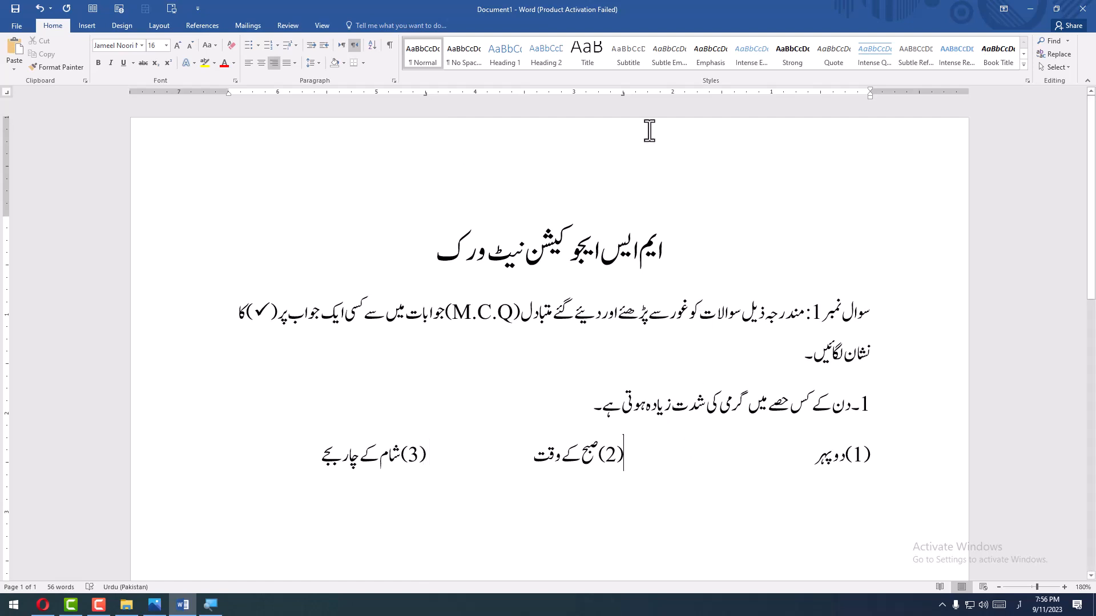
drag(621, 95, 647, 98)
- Start the second question on a new line below the options with "2۔ سبق"
scroll(679, 499, down, 2)
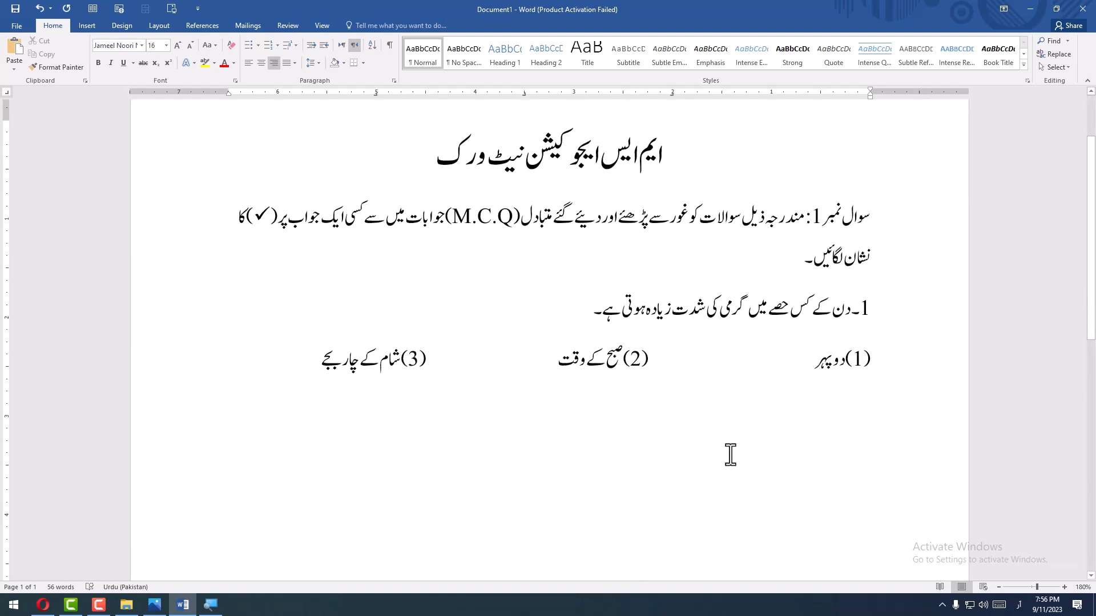
click(310, 378)
key(Return)
text(2)
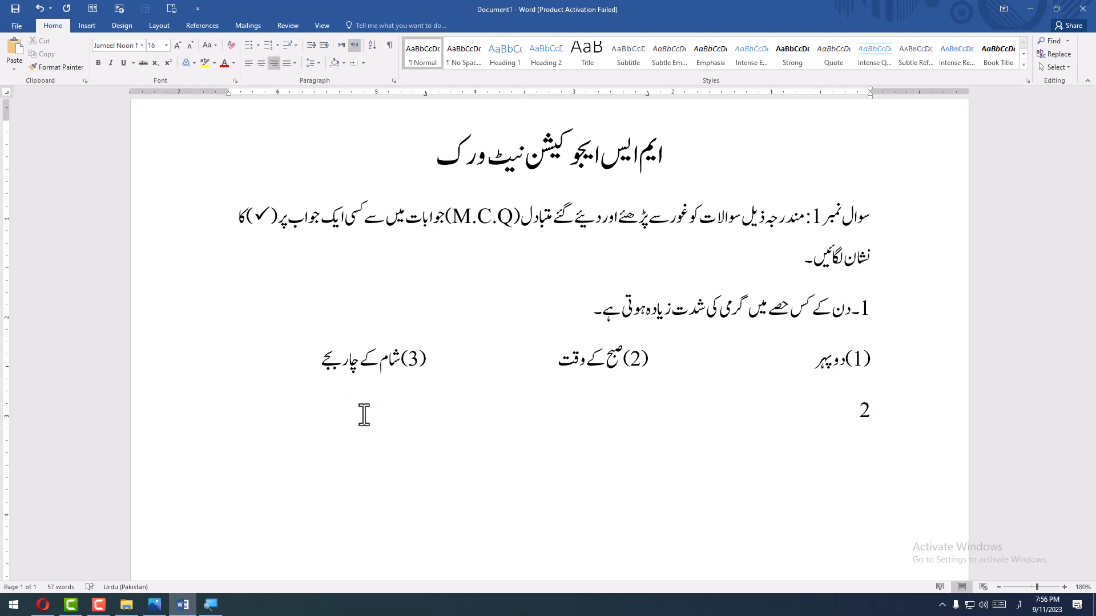
text(۔بس)
key(BackSpace)
key(BackSpace)
text(ب)
key(BackSpace)
text(سبق "فلسف)
- Continue the second question with the quoted lesson title "فلسفی نوکر" followed by "میں"
key(BackSpace)
text(فی نوکر"' میں ا)
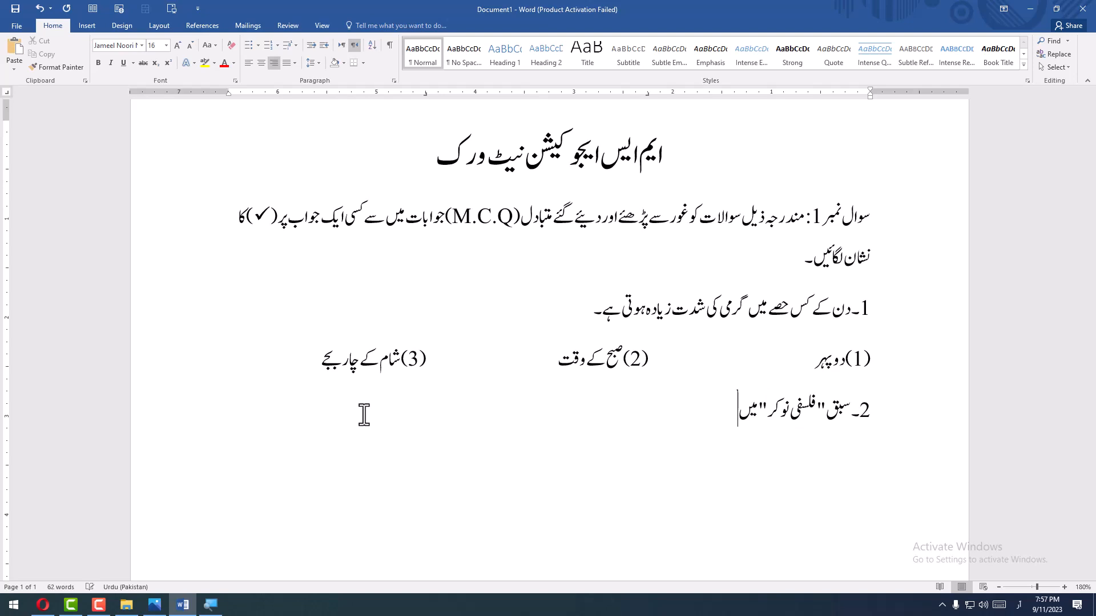
text(آق)
- Continue the second question with "آقا نے آخر میں"
key(BackSpace)
key(BackSpace)
key(BackSpace)
text(آق)
text(انے)
text(ٓخرم)
text(ی)
text(ں نور)
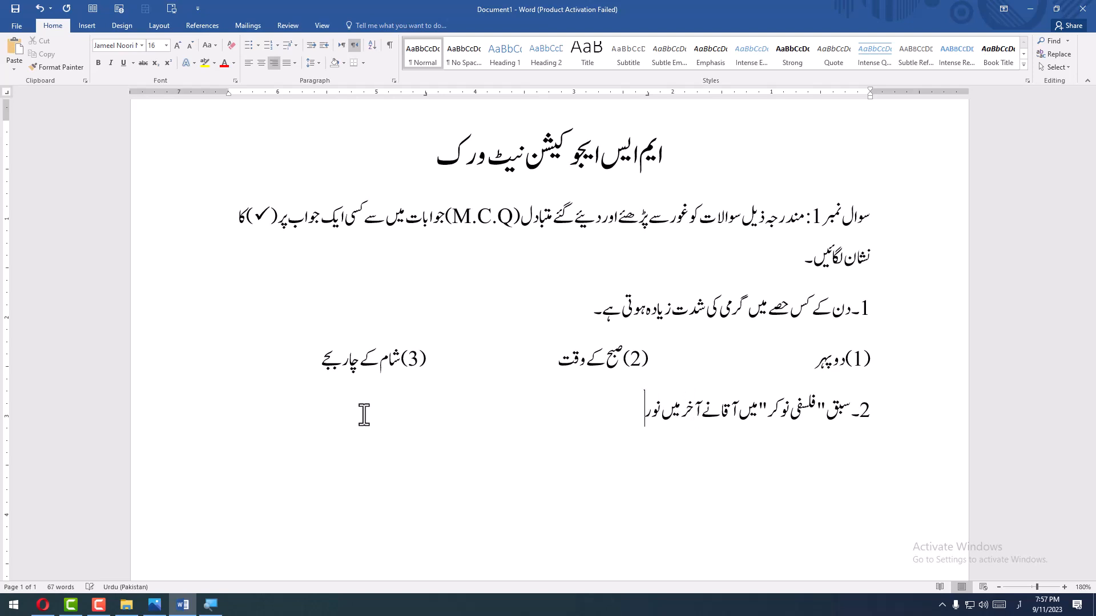
- Complete the second question with "نوکر کے ساتھ کیا سلوک کیا؟"
key(BackSpace)
text(کر کے ساتھ کیا سلوک)
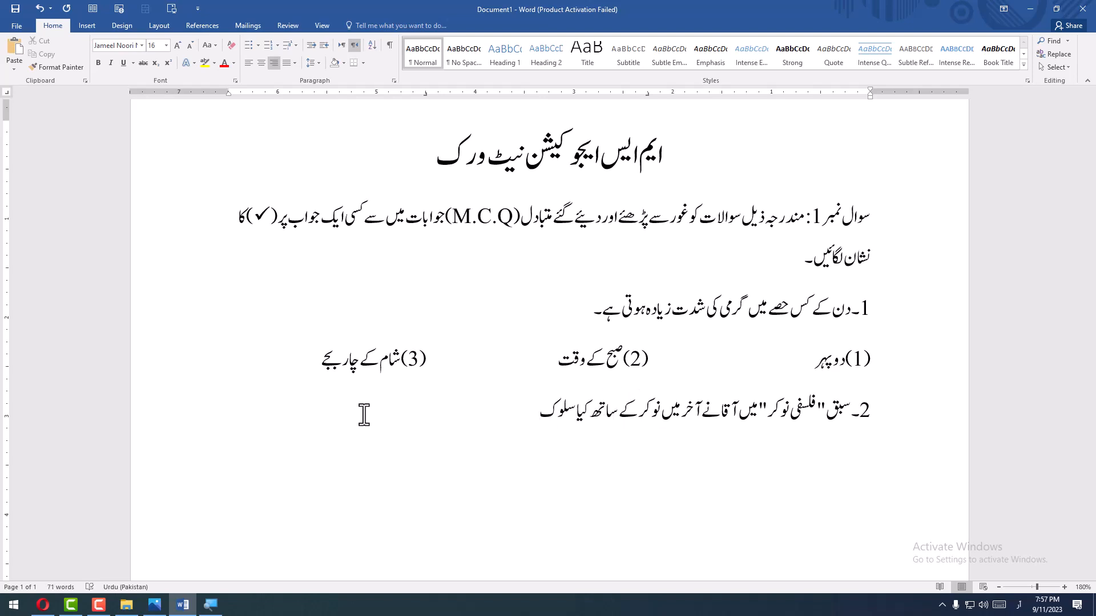
text( کیا؟)
- Add the option "(1) اسے بہت مارا" on a new line under the second question
key(Return)
text((1)اسے بہت)
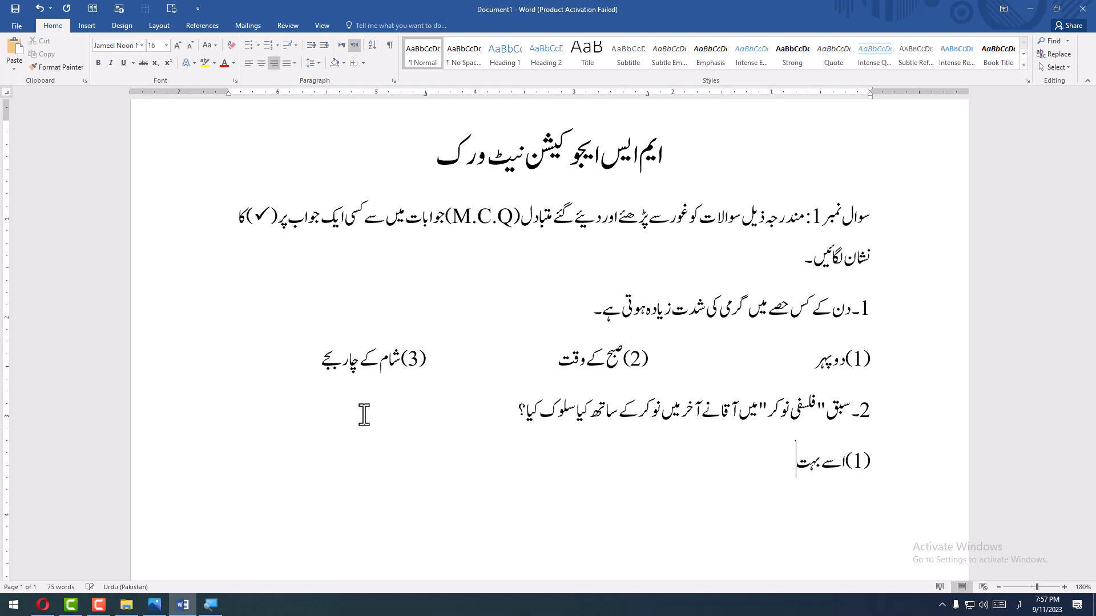
text( مارا)
- Add the tab-aligned option "(2) اسے ملازمت سے نکال دیا" to the second question
key(Tab)
text((ب9)
key(BackSpace)
key(BackSpace)
text(2)اسے ملازمت)
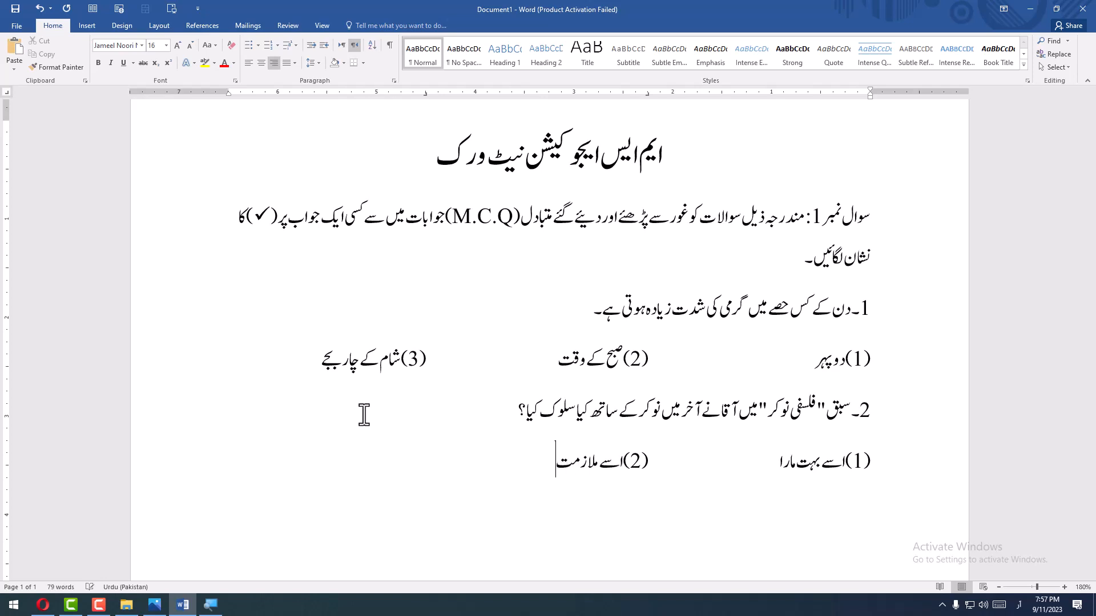
text( سے نکال دیا)
- Add the tab-aligned option "(3) اسے برا بھلا کہہ کر چھوڑ دیا" and start a new line
key(Tab)
text((3))
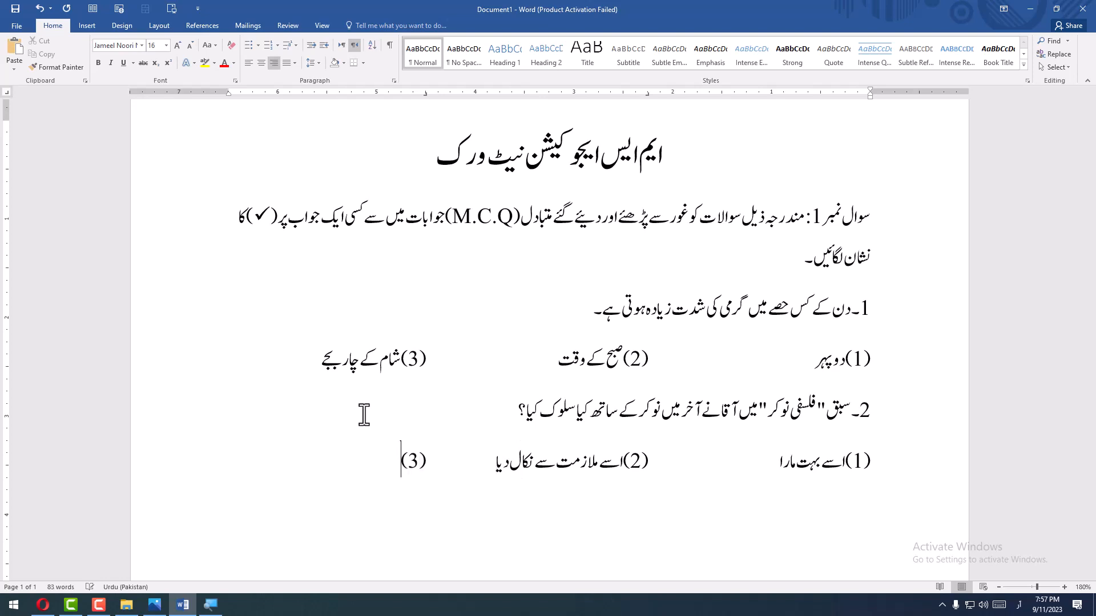
text(اسے برا بھلا کہہ کر چھو)
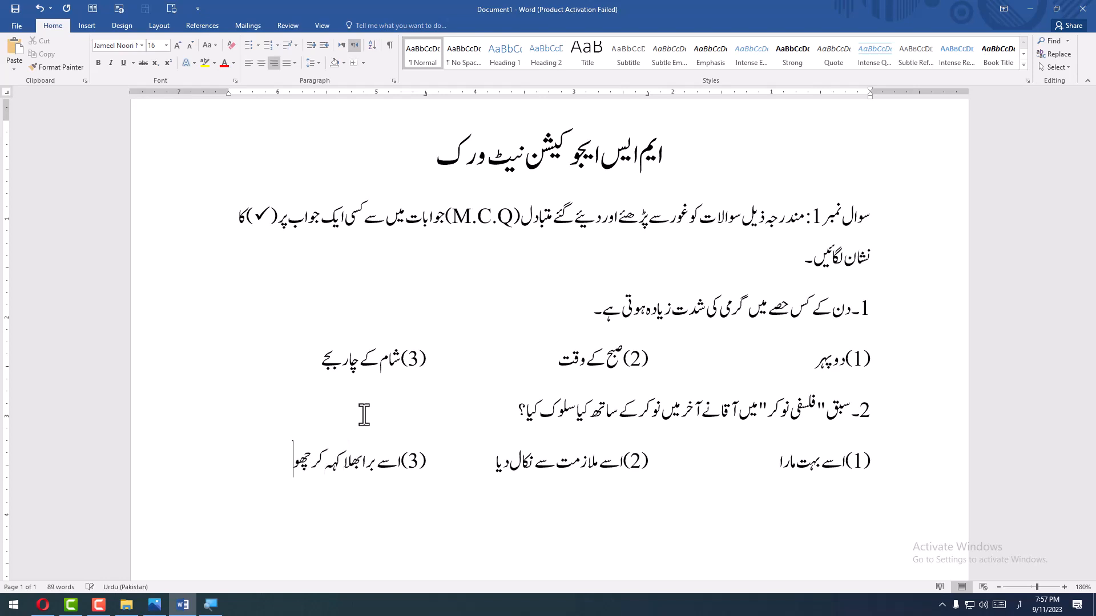
text(ڑ دیا)
key(Return)
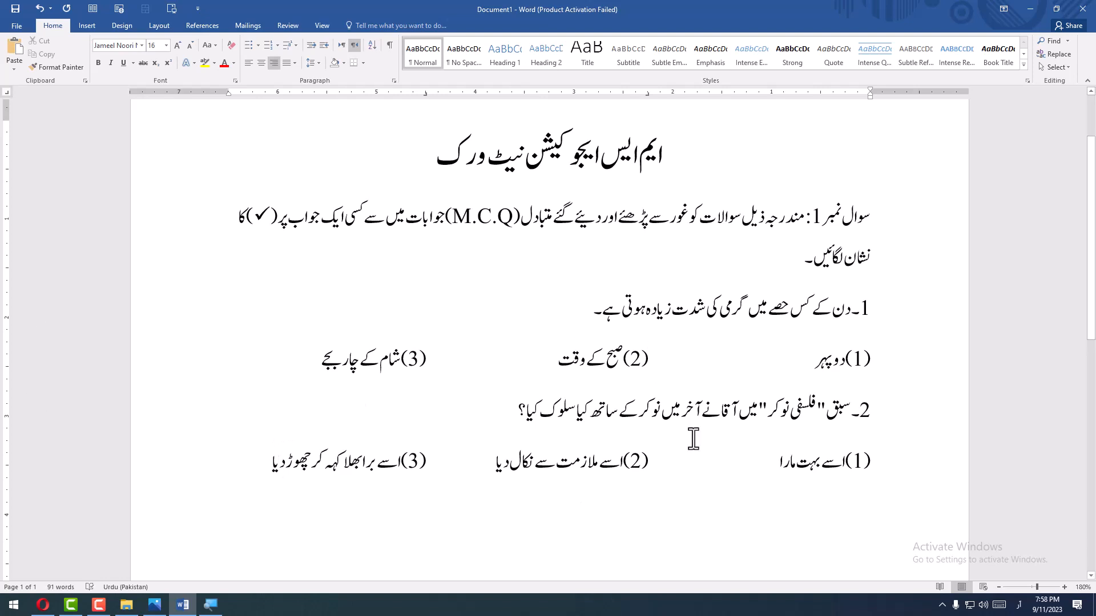
- Remove the space after paragraphs from the instruction through the second question's options
drag(878, 243, 268, 465)
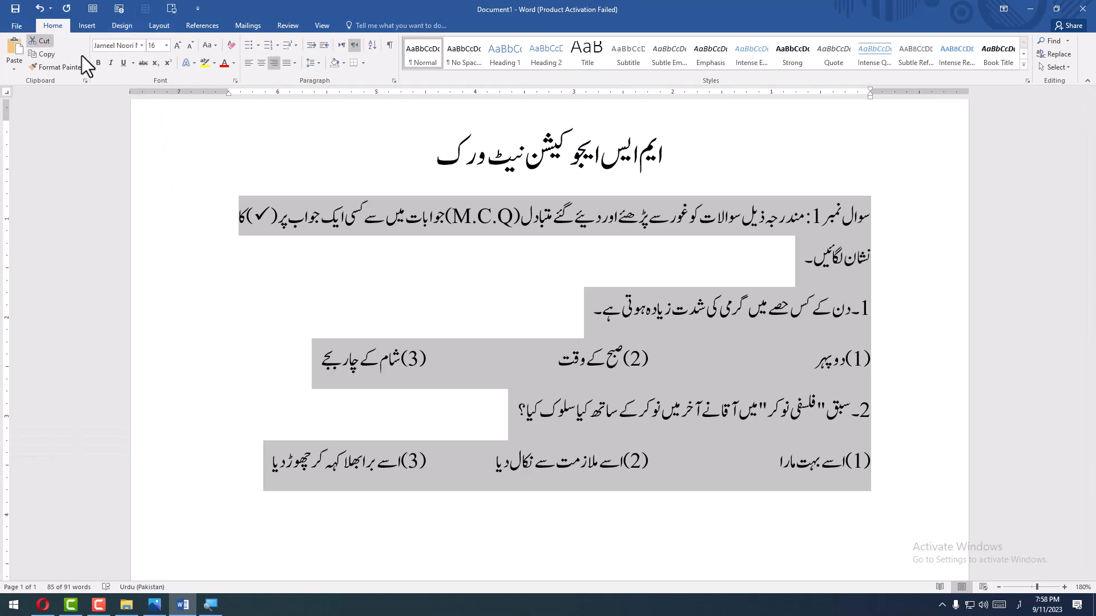
click(315, 62)
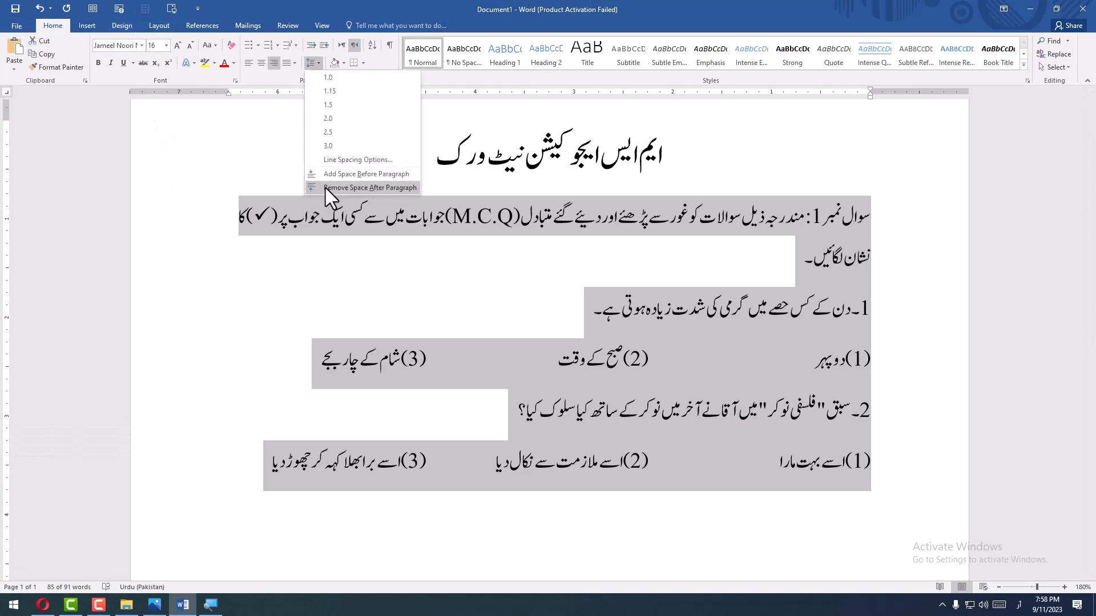
click(325, 187)
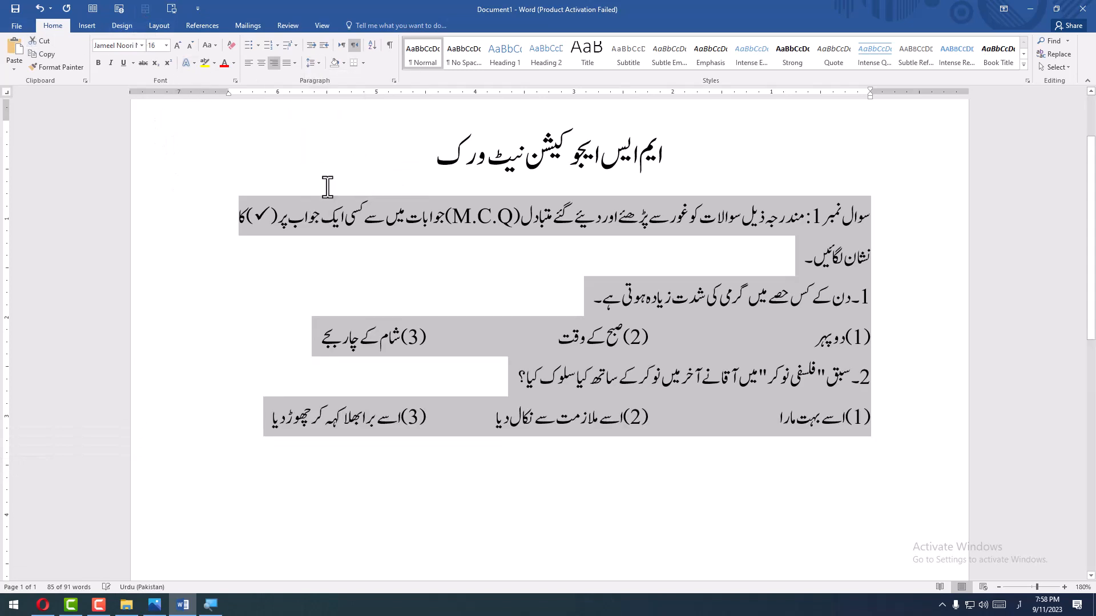
- Set the line spacing of the selected instruction, questions and options to exactly 12 pt
click(394, 80)
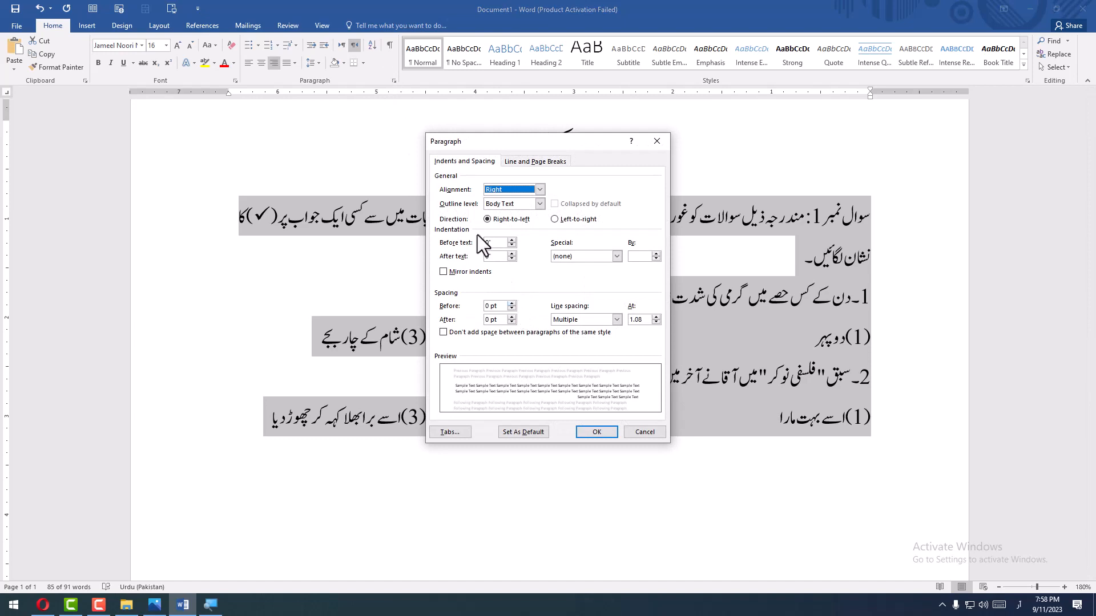
click(567, 320)
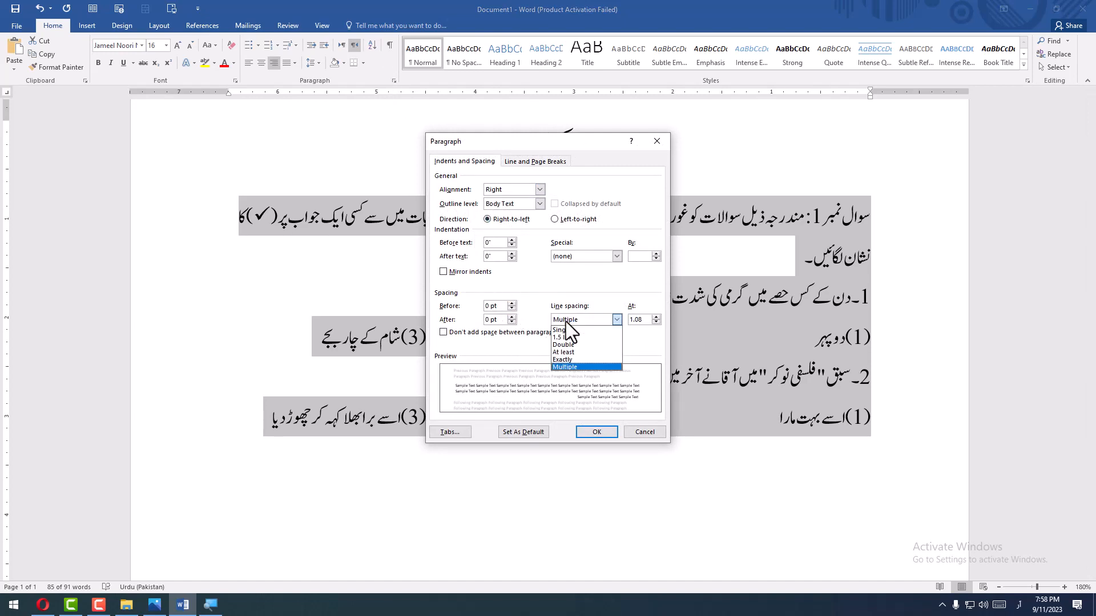
click(577, 359)
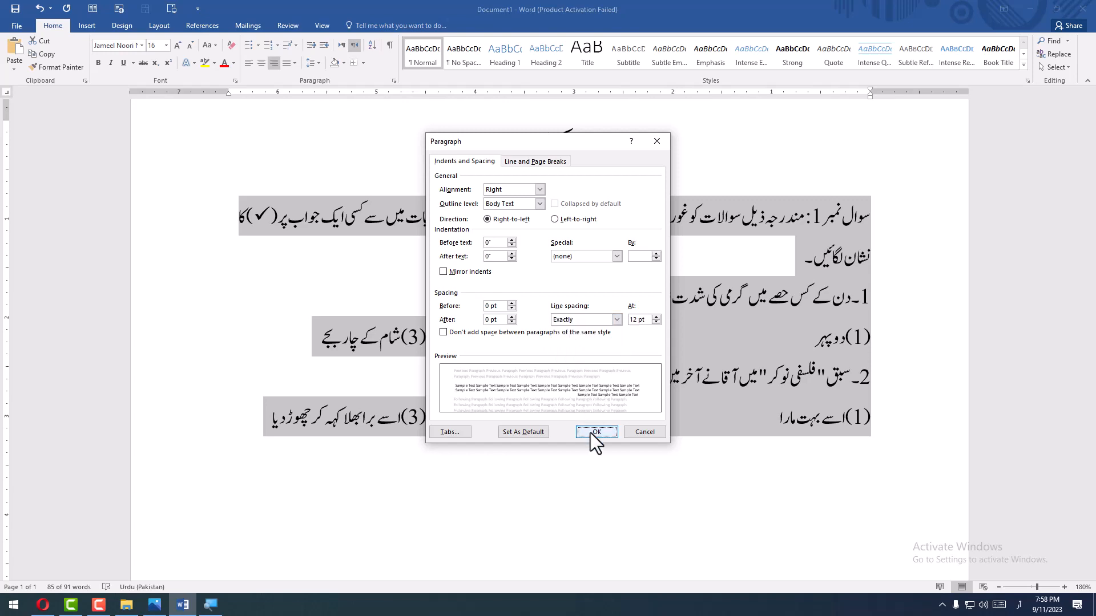
click(591, 432)
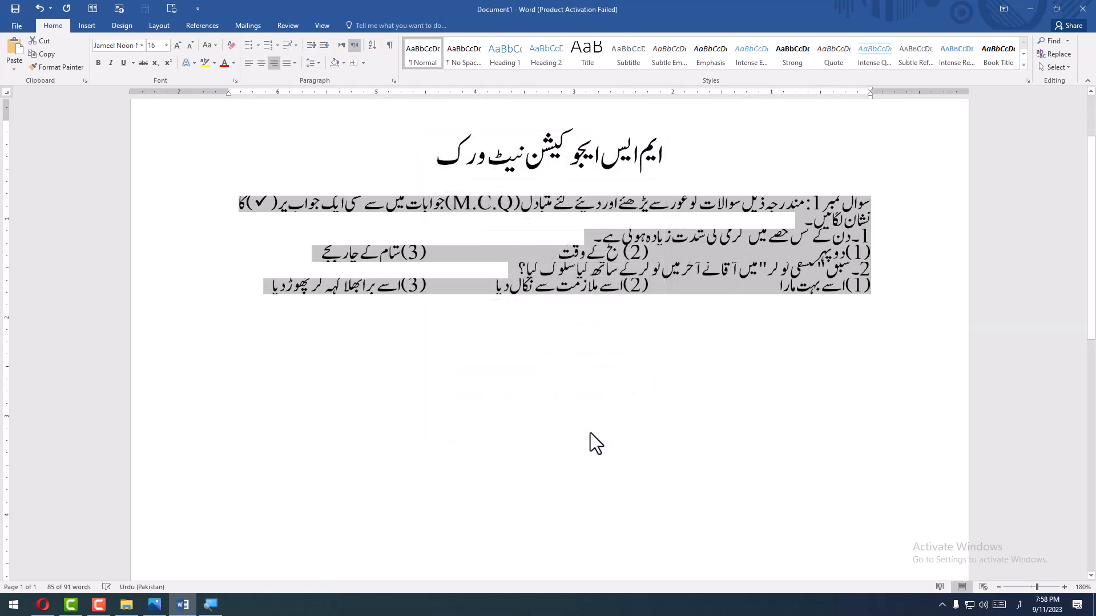
- Change the line spacing of the selected paragraphs to at least 10 pt
click(395, 80)
click(590, 319)
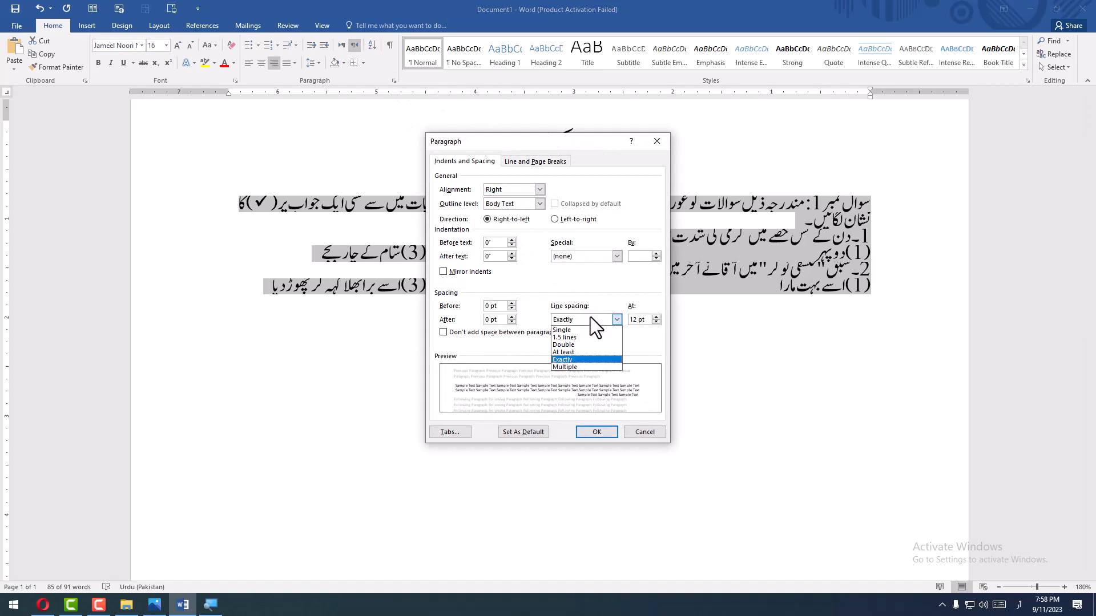
click(584, 351)
click(600, 432)
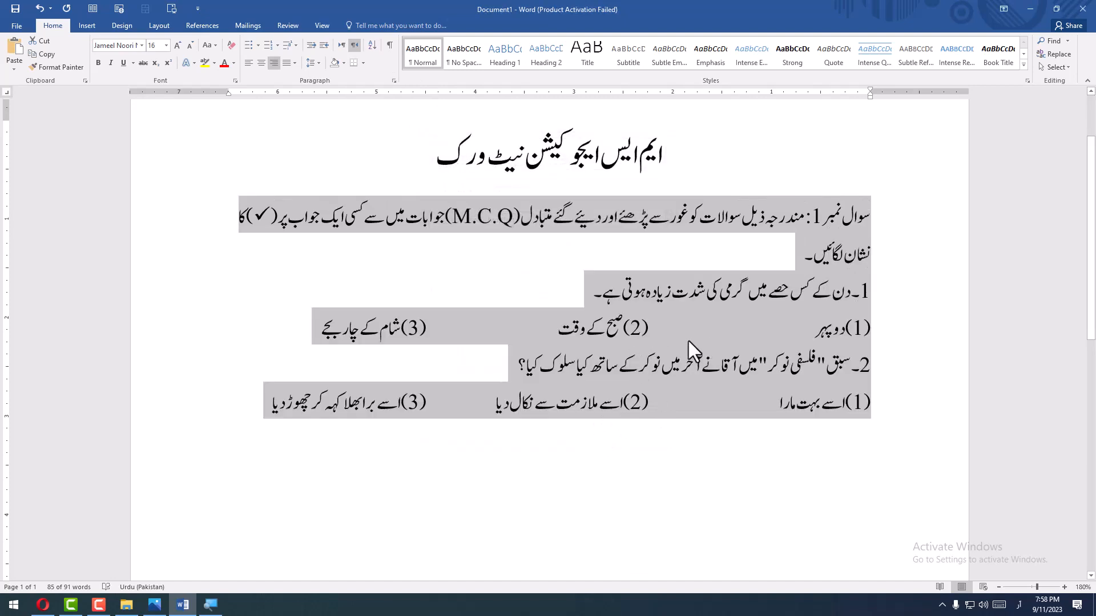
click(393, 82)
click(657, 322)
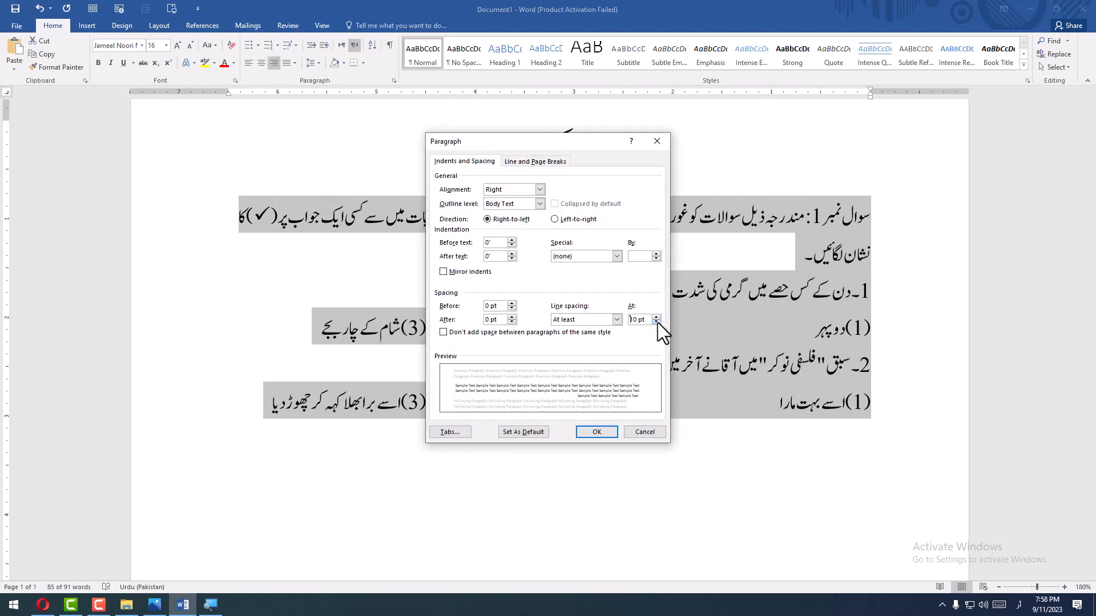
click(601, 431)
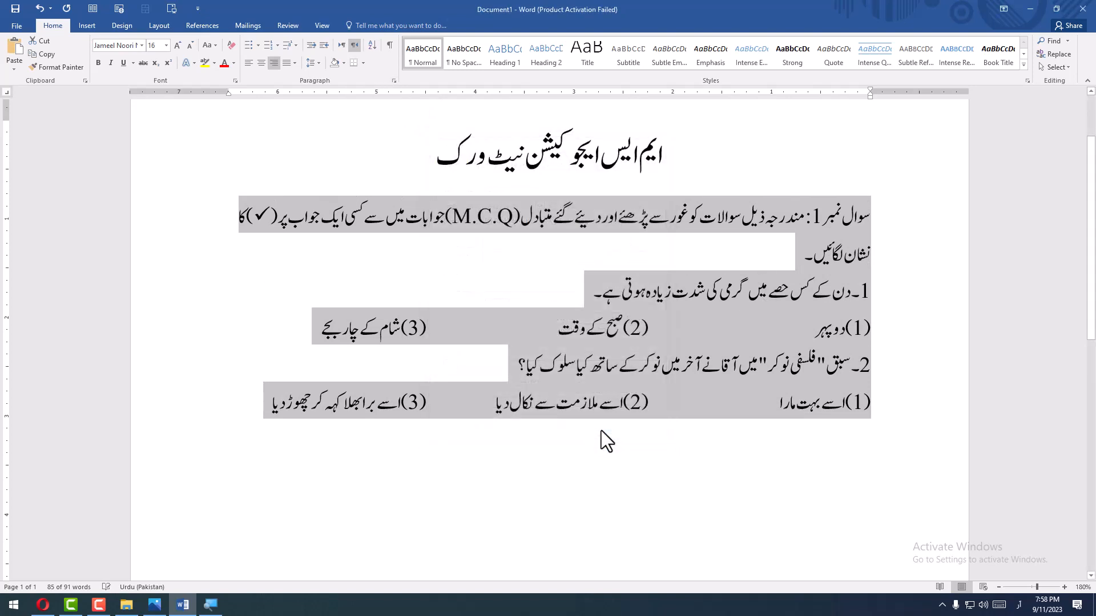
- Switch the selected paragraphs' line spacing to the Exactly option with a value of 13 pt
click(394, 82)
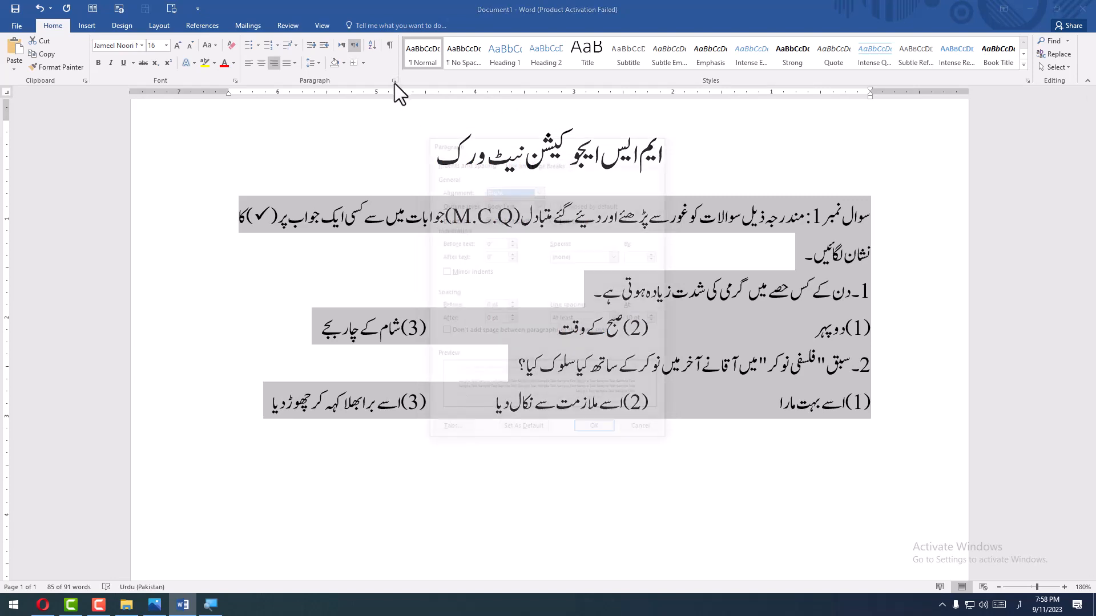
click(617, 320)
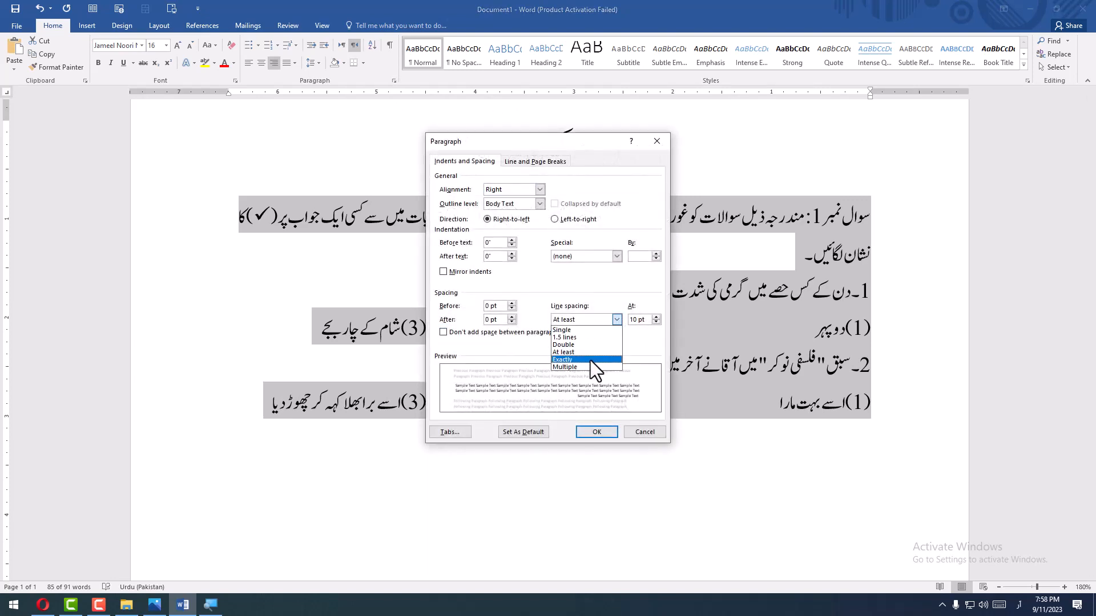
click(590, 361)
click(656, 323)
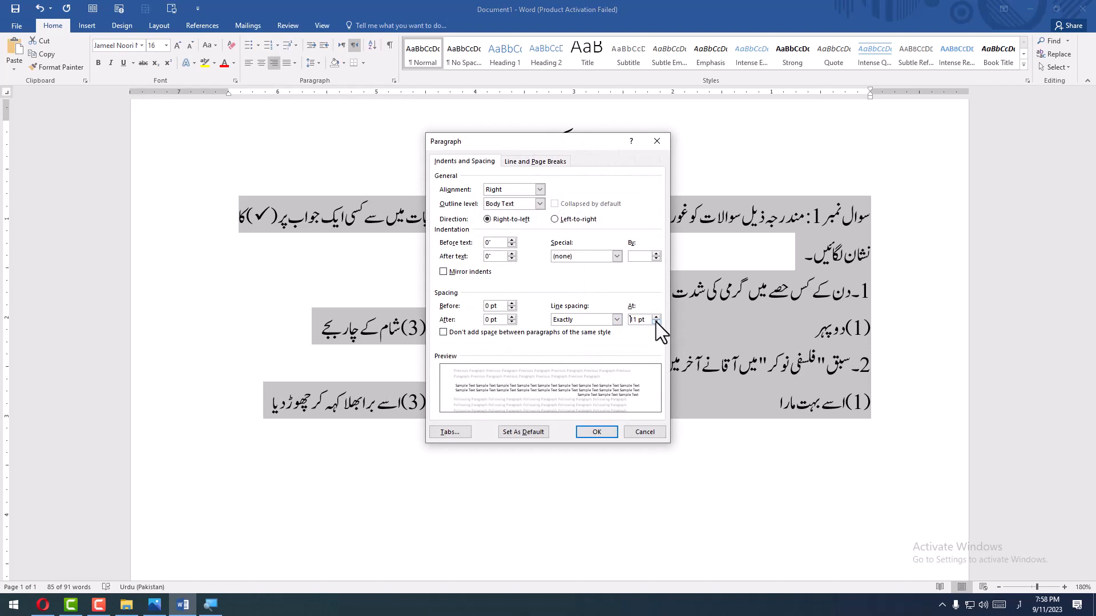
click(655, 319)
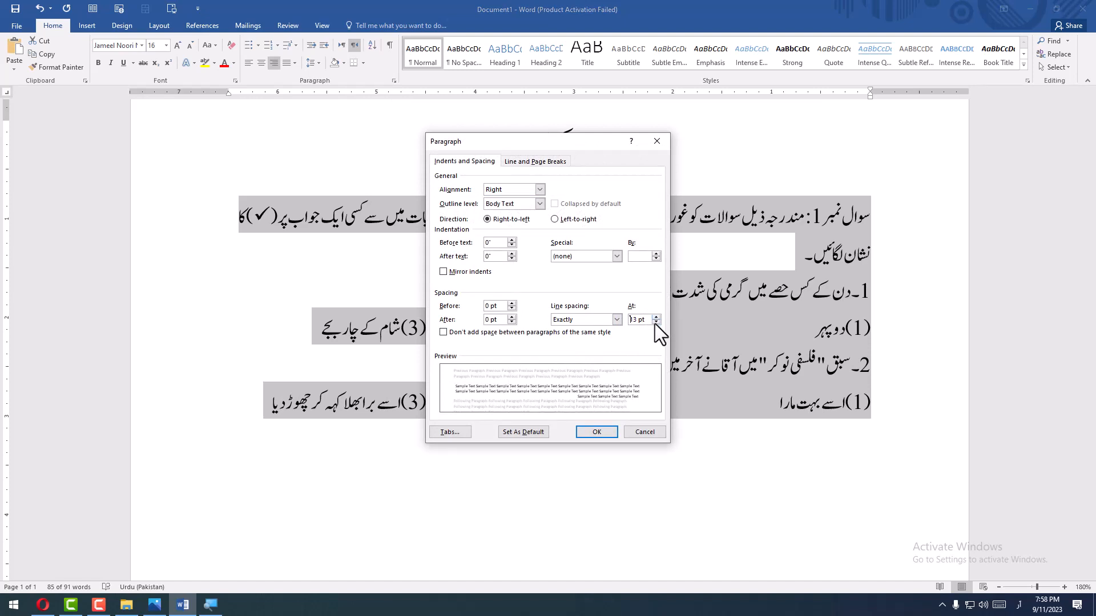
click(596, 432)
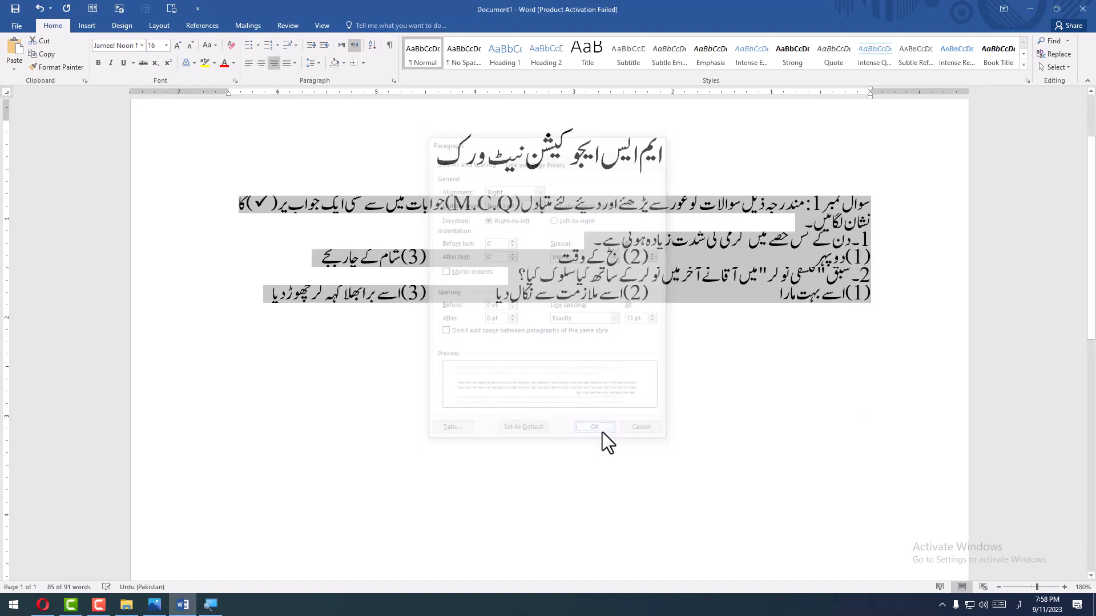
- Increase the exact line spacing of the selected paragraphs to 17 pt
click(395, 82)
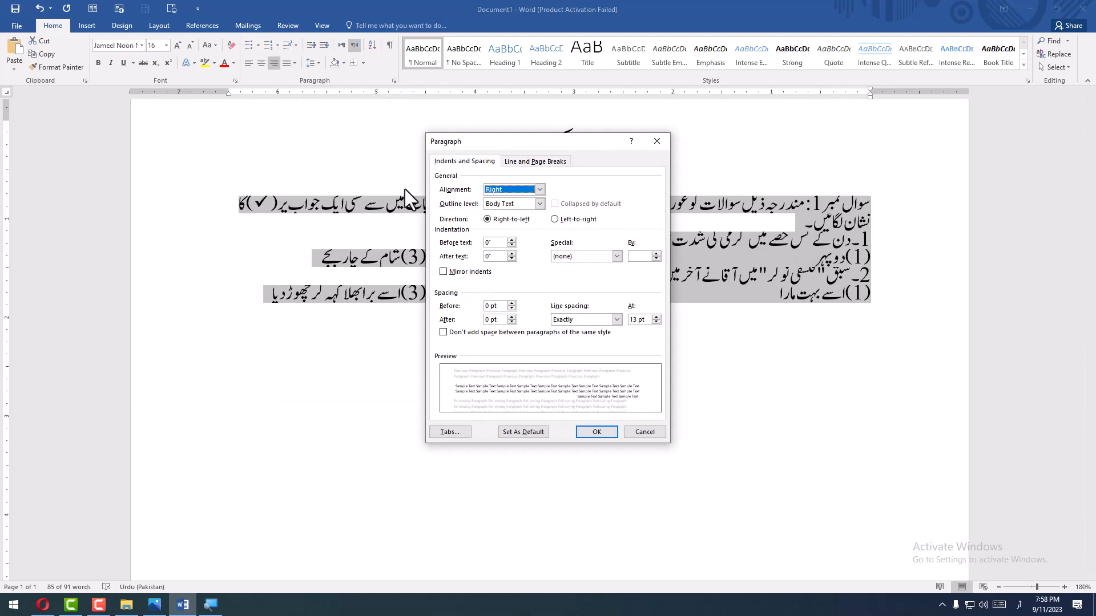
click(656, 316)
click(656, 317)
click(656, 316)
click(656, 317)
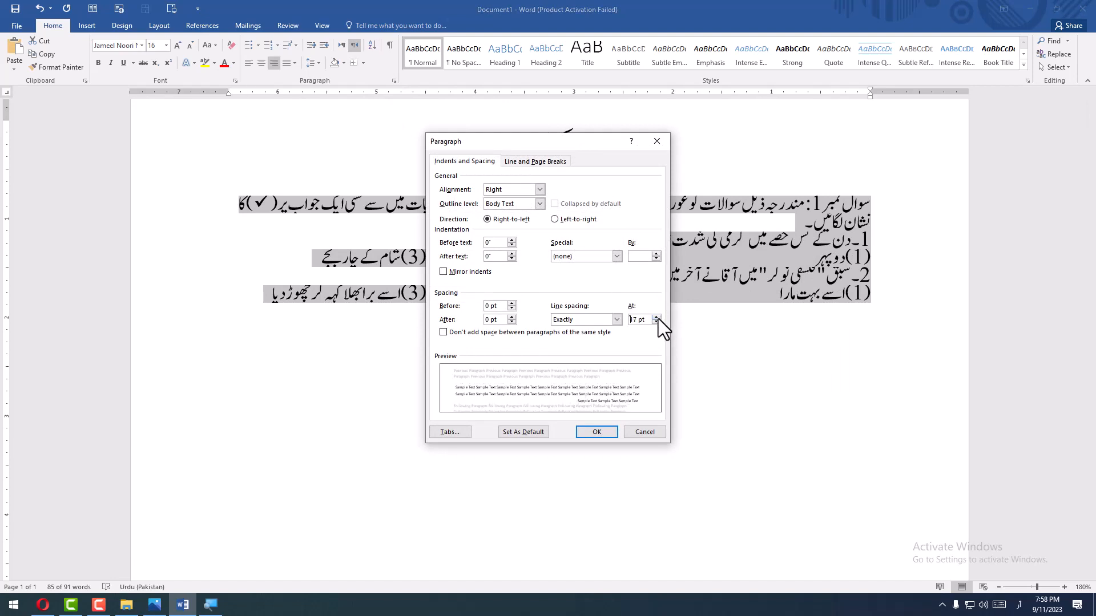
click(596, 432)
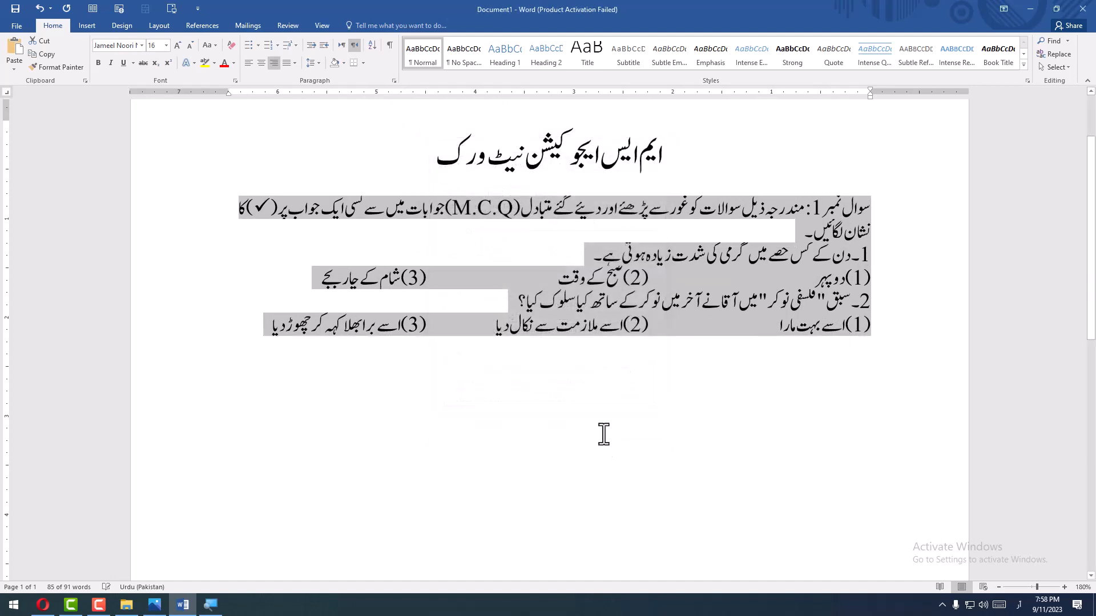
- Increase the exact line spacing of the selected paragraphs to 21 pt
click(393, 82)
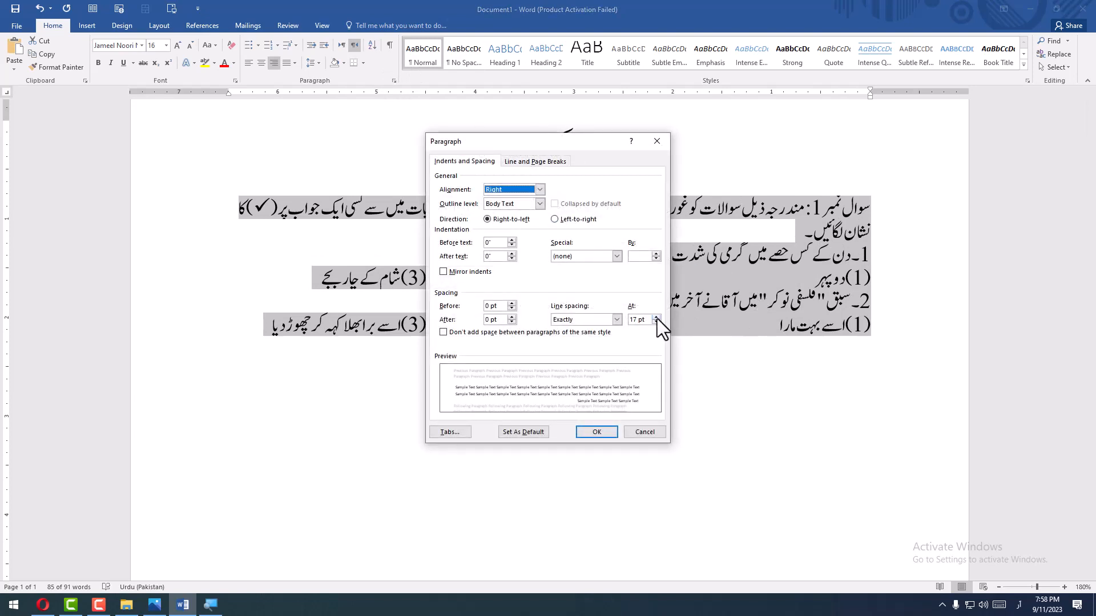
click(656, 317)
click(656, 317)
click(657, 318)
click(656, 317)
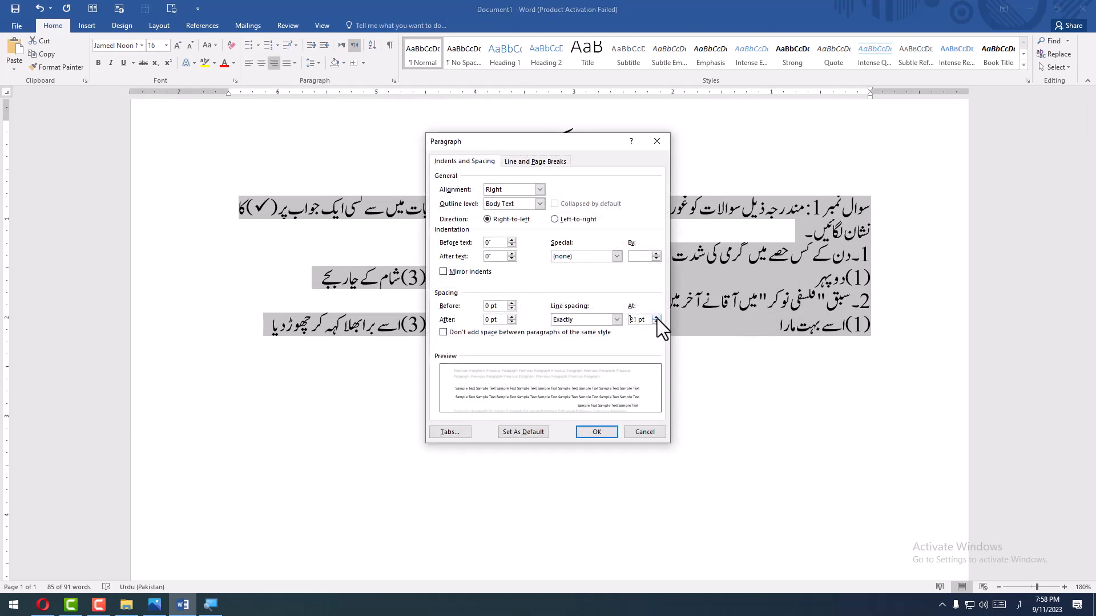
click(612, 434)
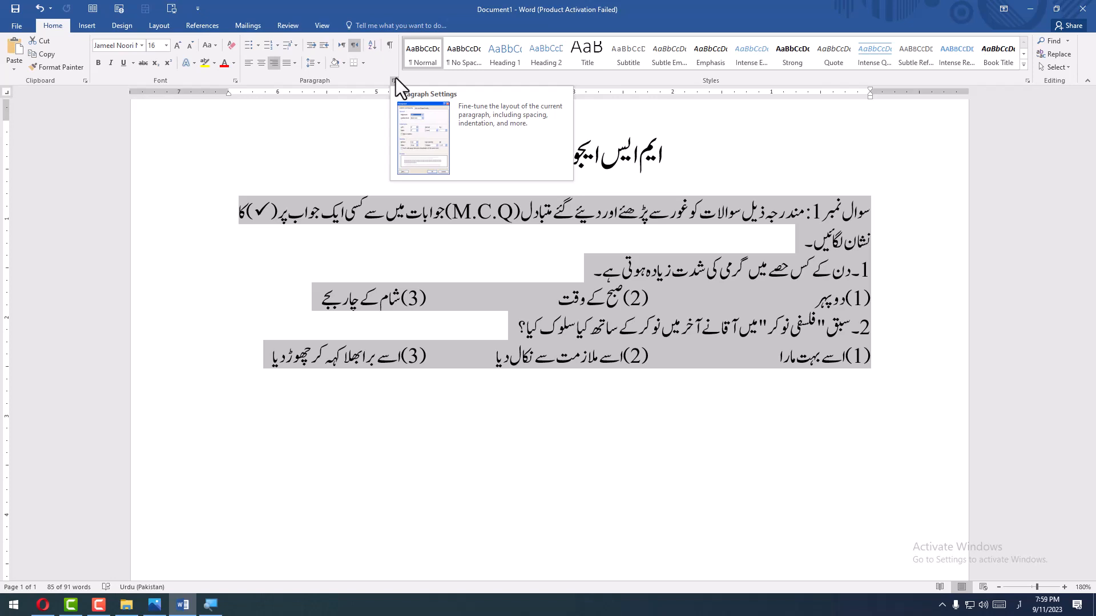
- Add a new line after the second question's last option and switch to the exam paper image in Photos
click(495, 428)
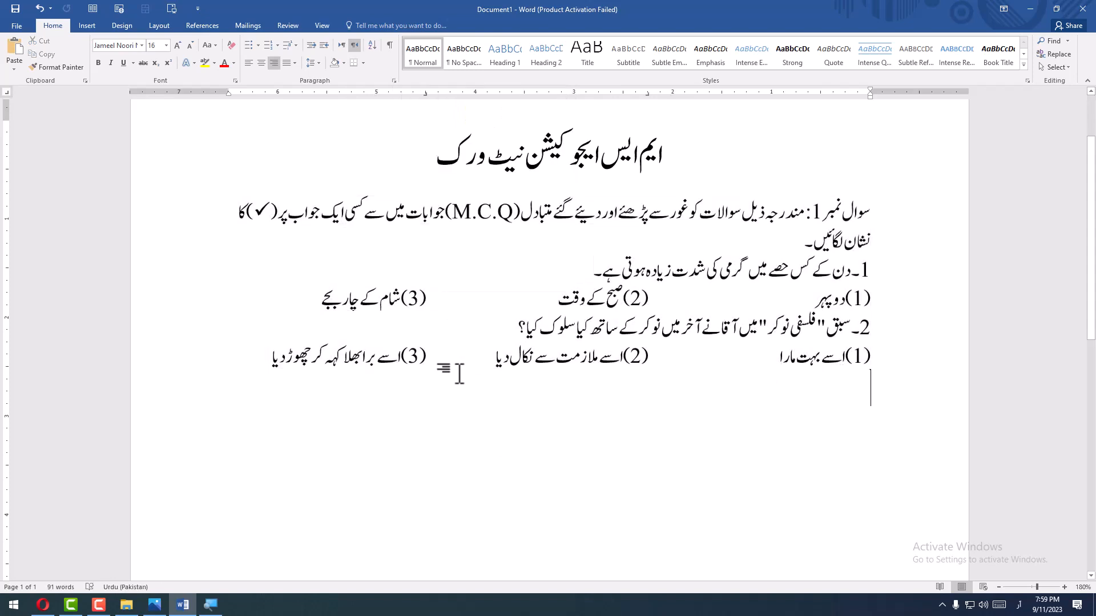
click(270, 362)
key(Return)
click(162, 602)
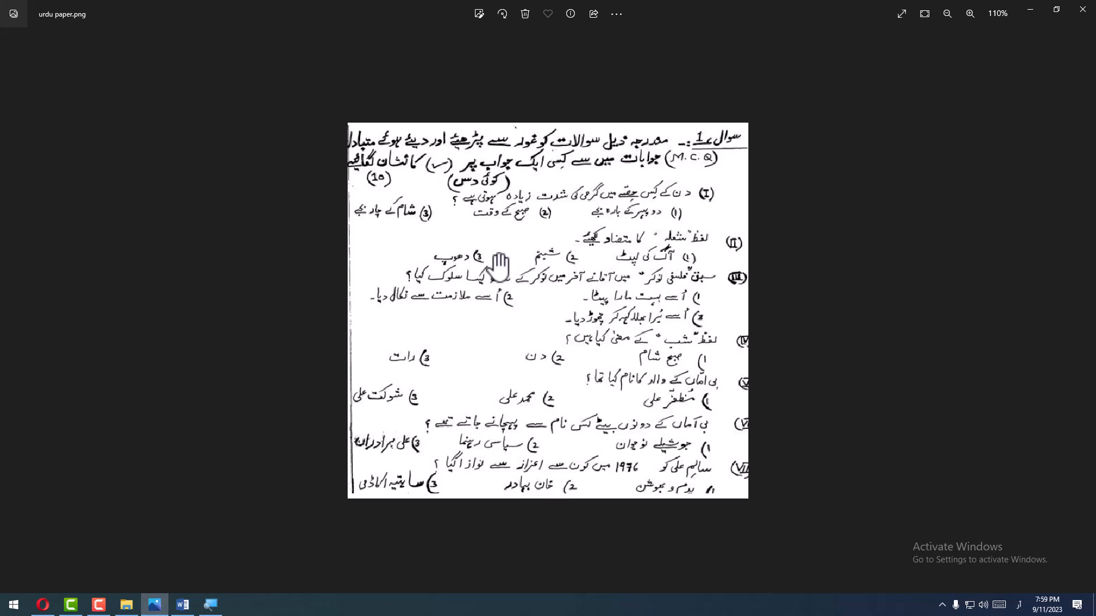
- Switch the keyboard input to English, find the Snipping Tool with the Windows search and open it
click(14, 605)
text(س)
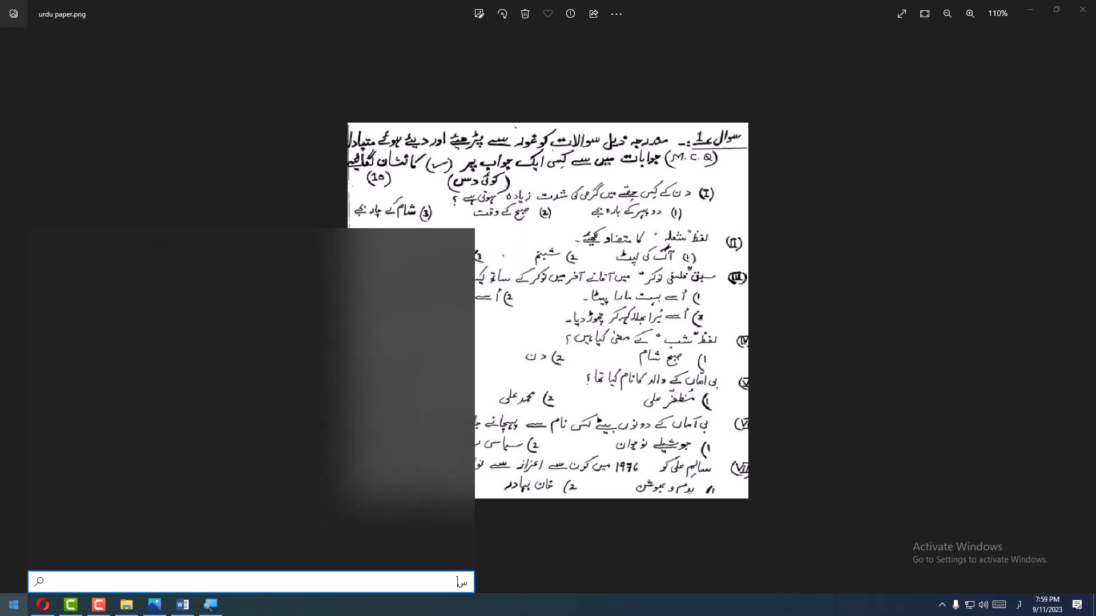
text(نی)
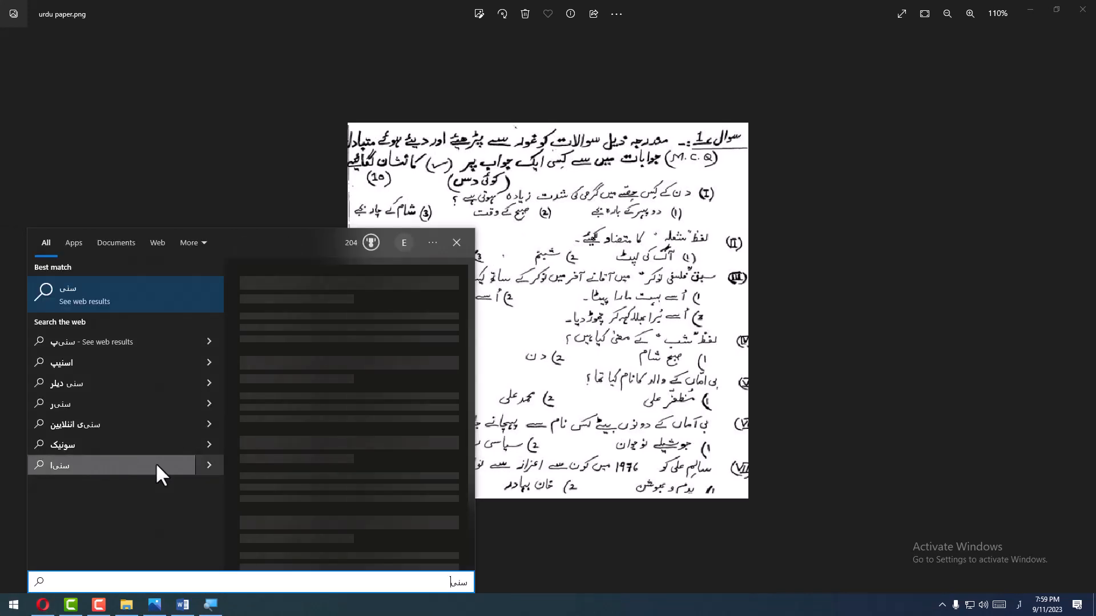
key(BackSpace)
key(BackSpace)
key(BackSpace)
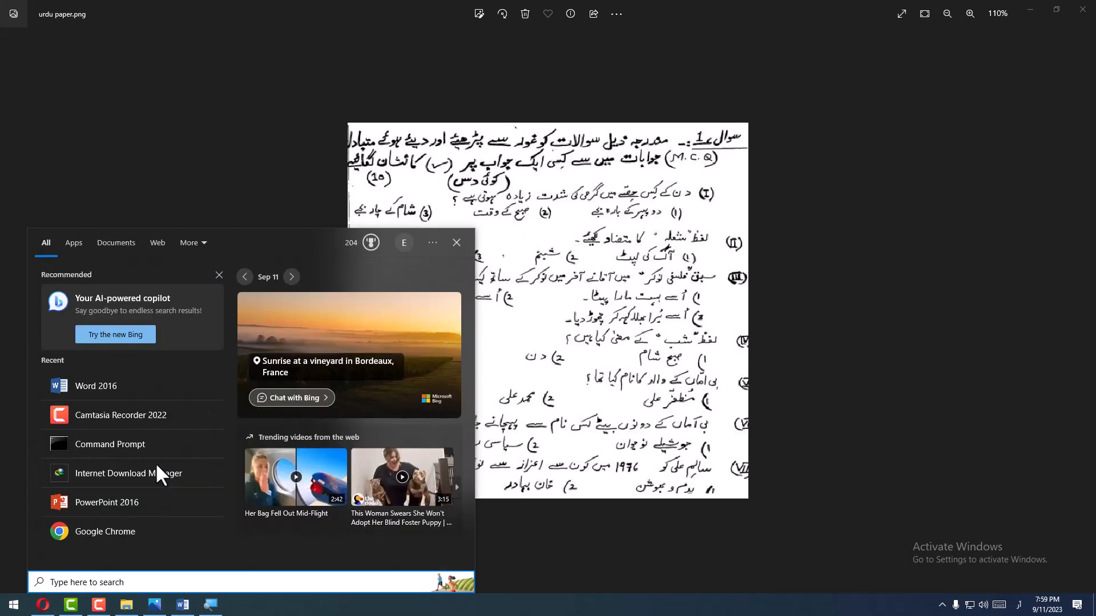
key(alt+shift)
text(sni)
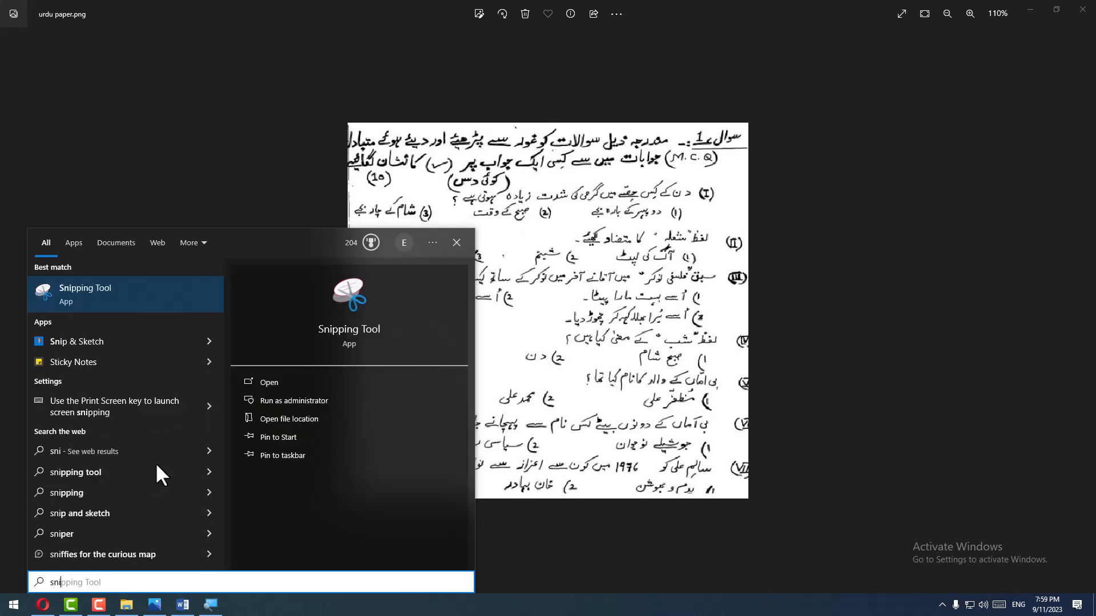
click(86, 302)
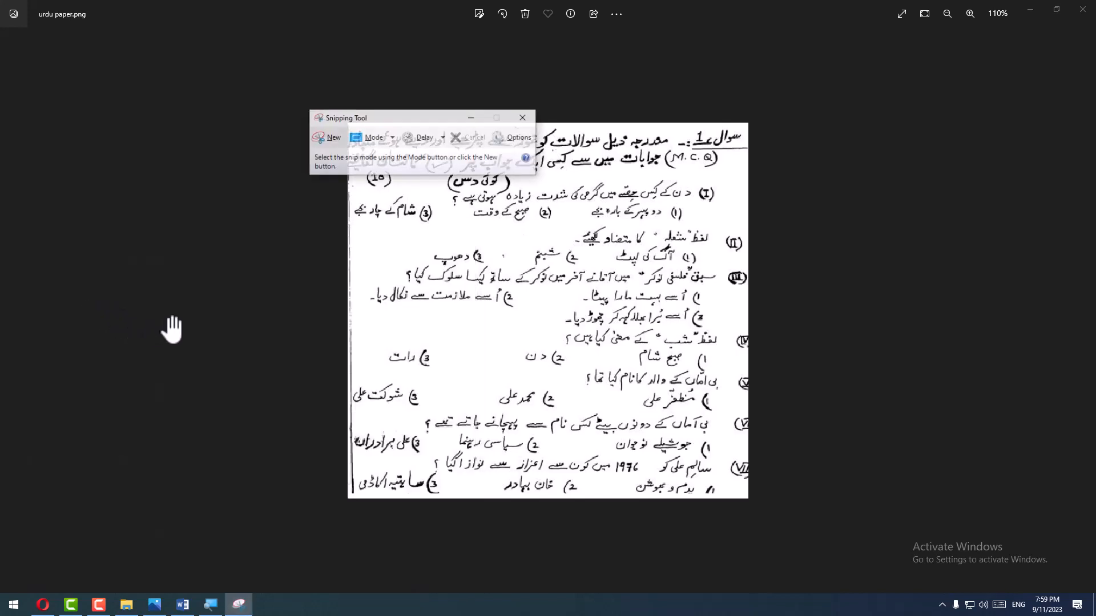
- Snip the whole handwritten exam paper from the image
click(327, 145)
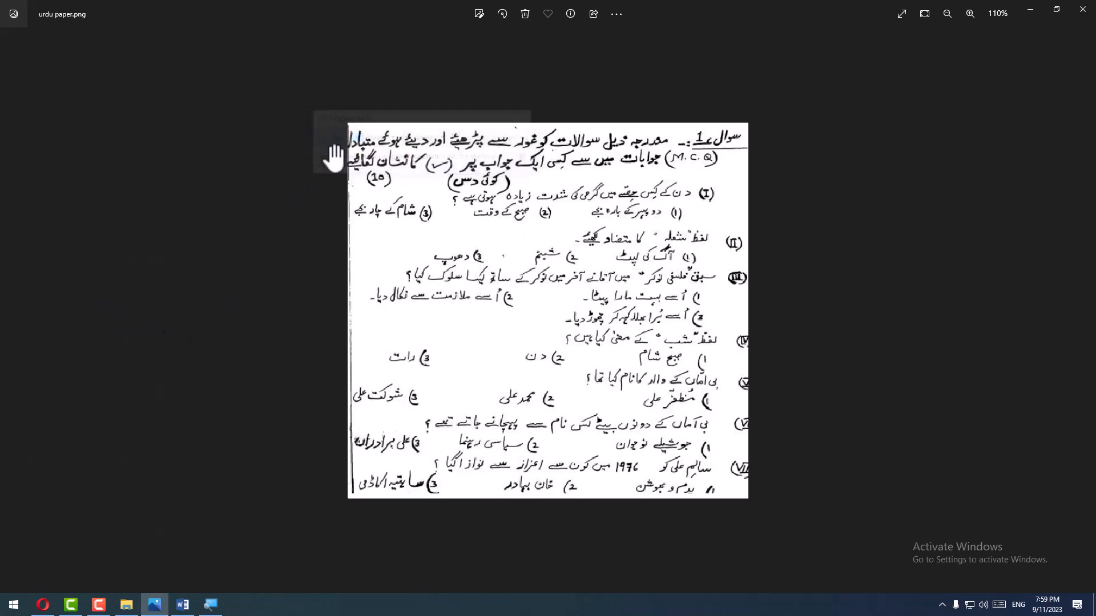
drag(741, 126, 350, 494)
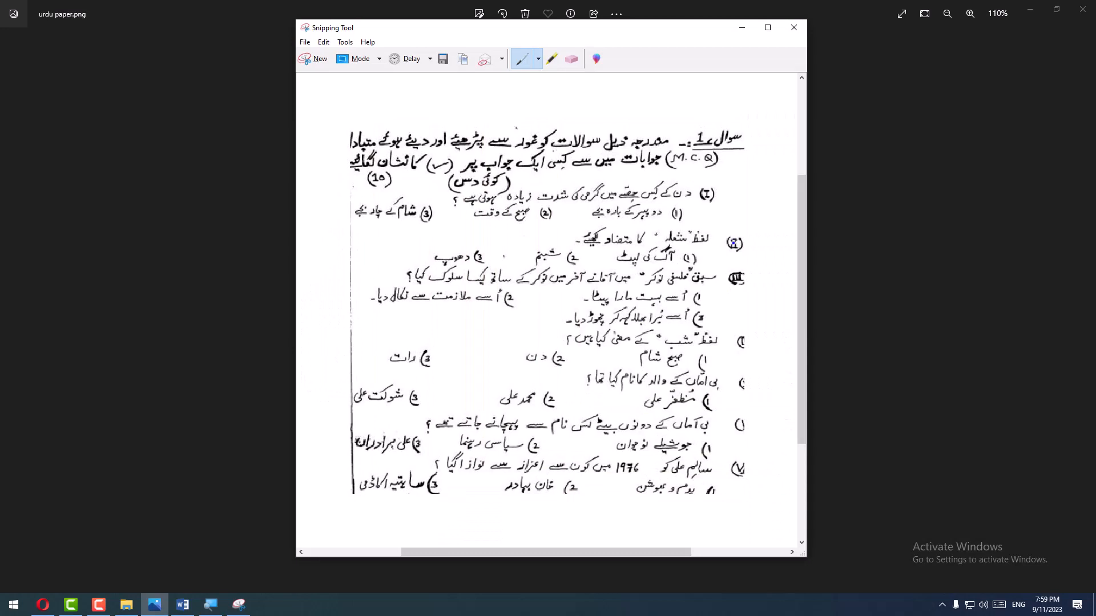
- Take a new snip of the handwritten paper from the first question down to the last options, leaving out the instruction, and minimize the Snipping Tool
click(315, 60)
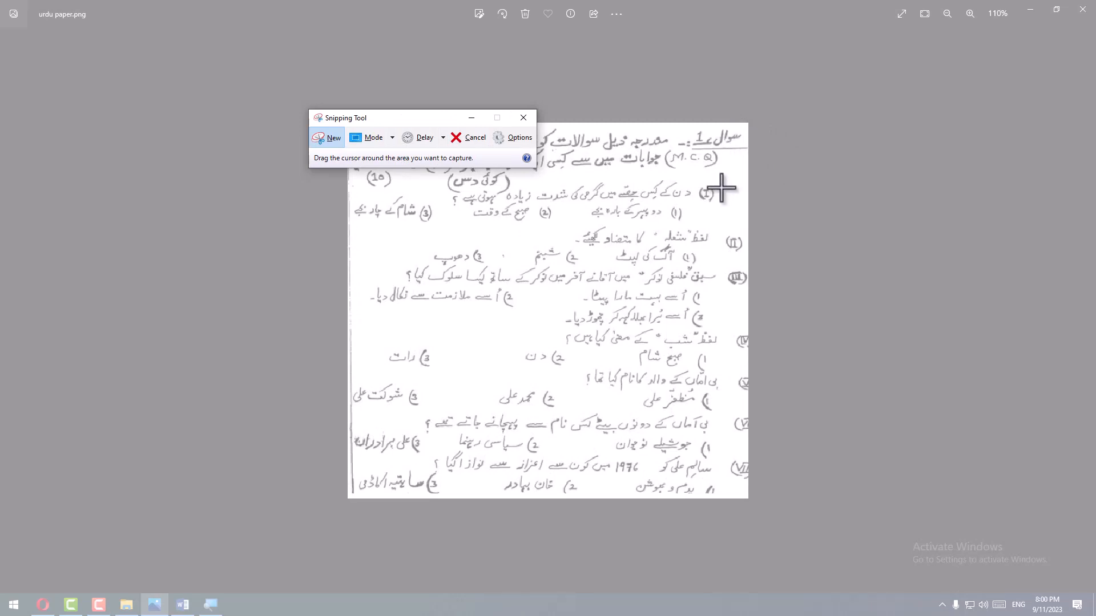
drag(718, 177, 347, 502)
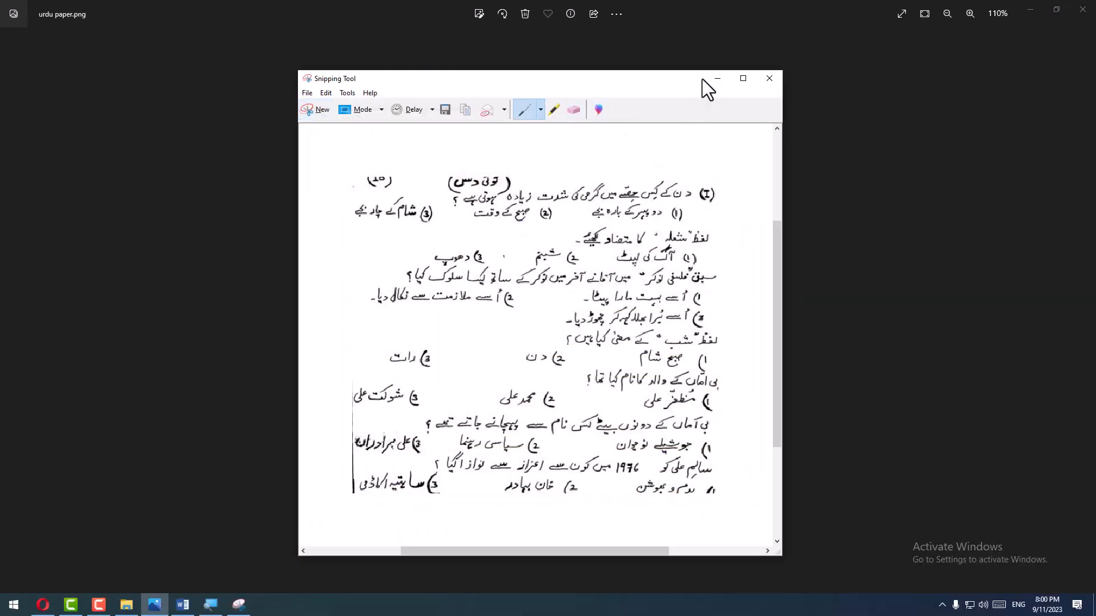
click(717, 78)
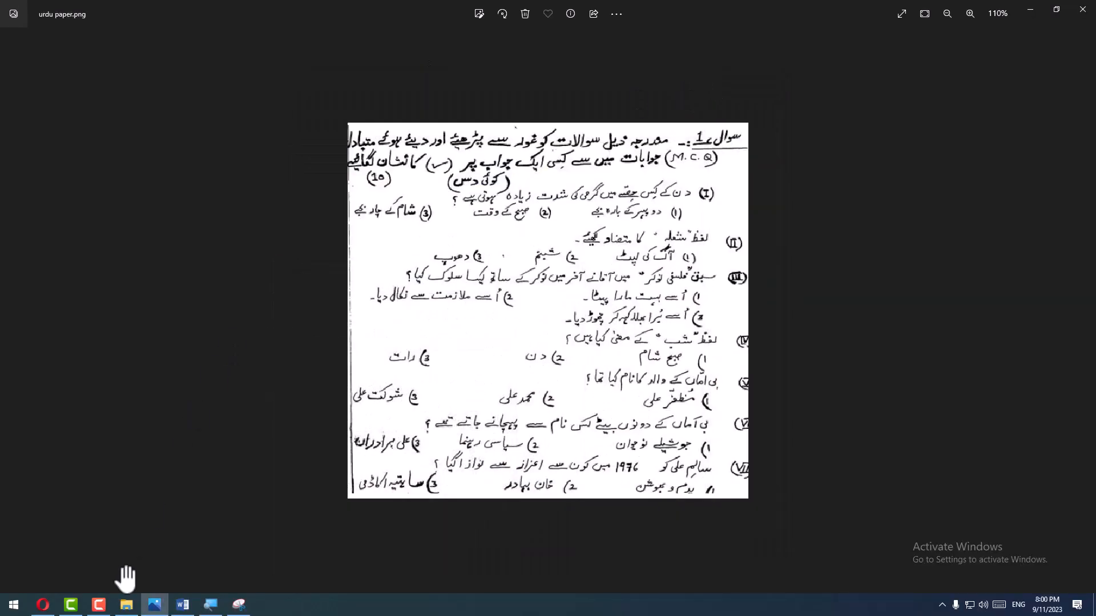
- Switch to the Opera browser and search the web for "google img" in a new tab
click(44, 605)
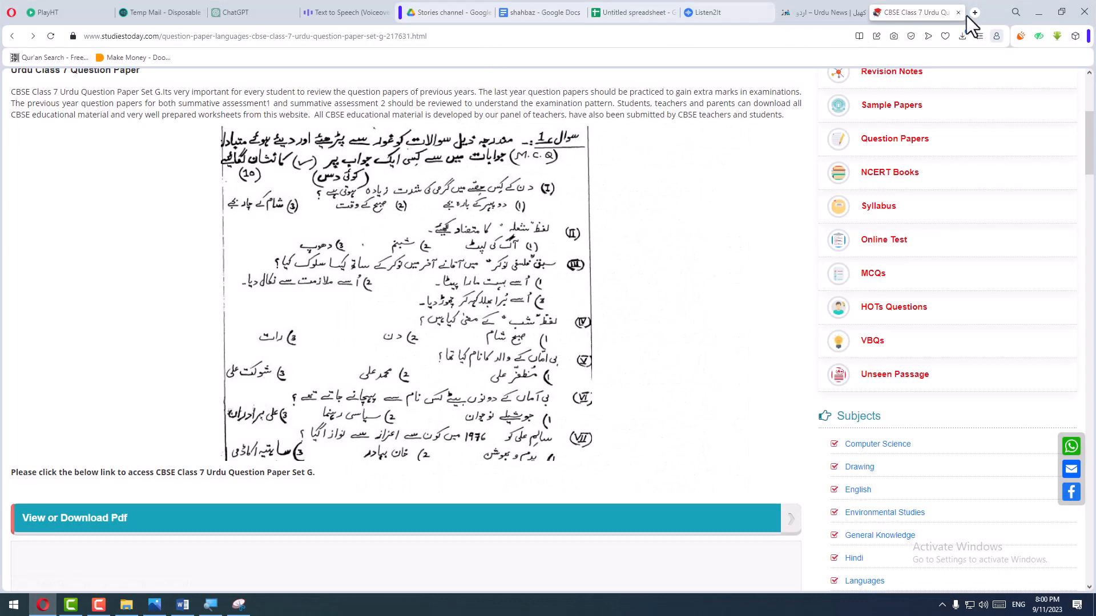
click(975, 12)
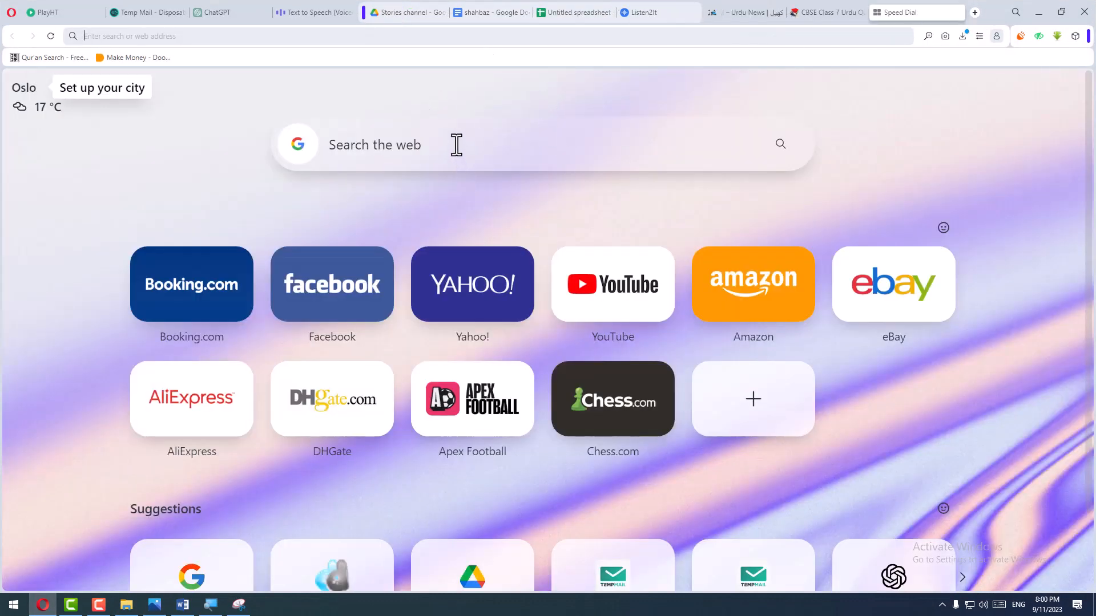
click(456, 145)
text(google)
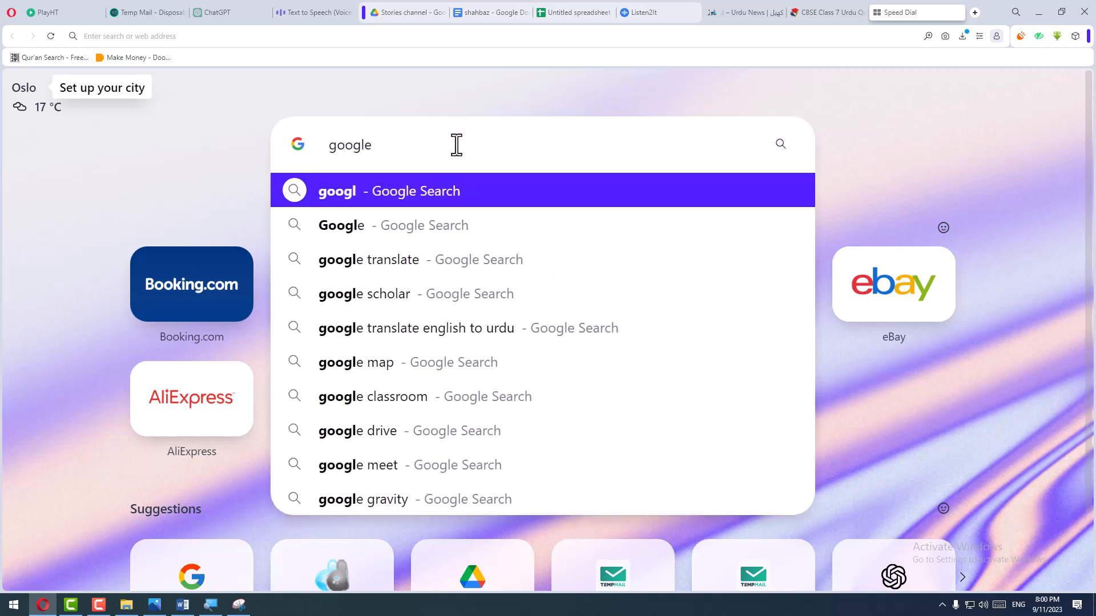
text( imge)
key(Return)
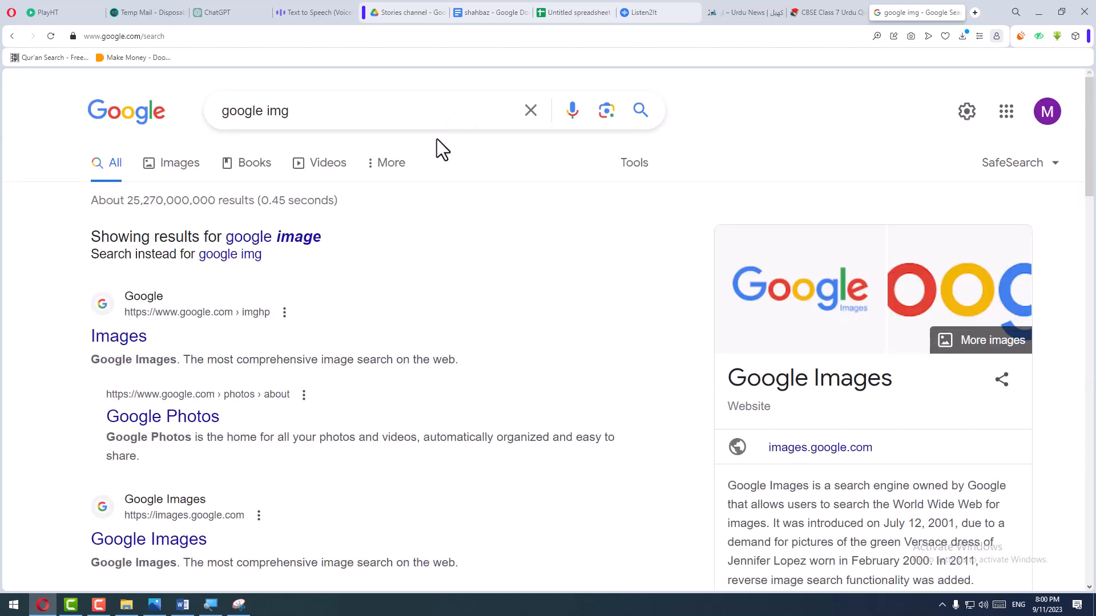
- Search by image with the copied snip in Google Lens, and copy the first question with its three options from the recognized text
click(606, 111)
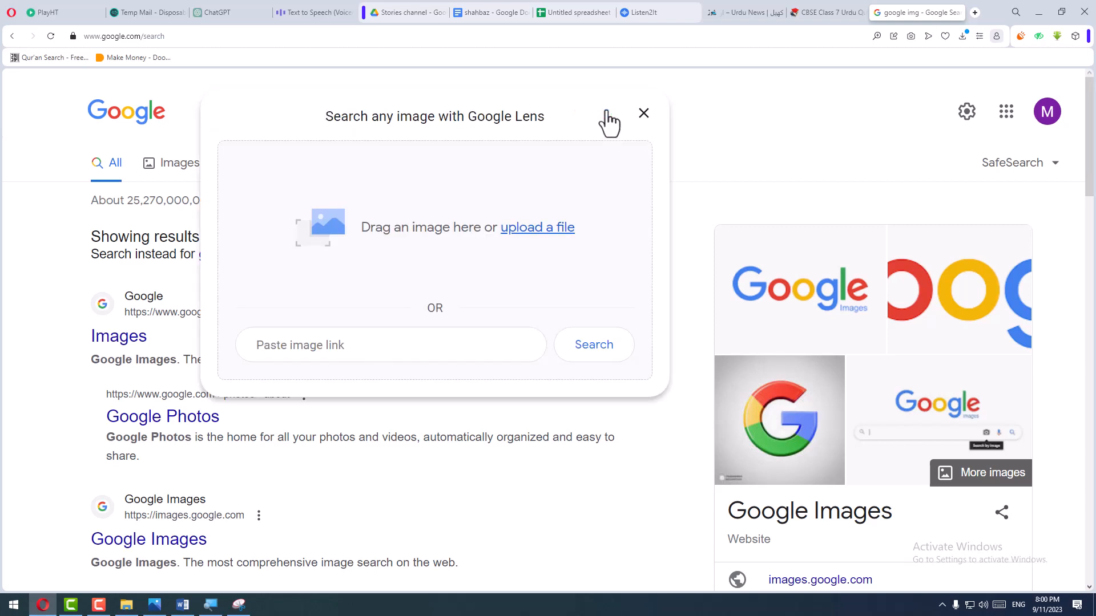
key(ctrl+v)
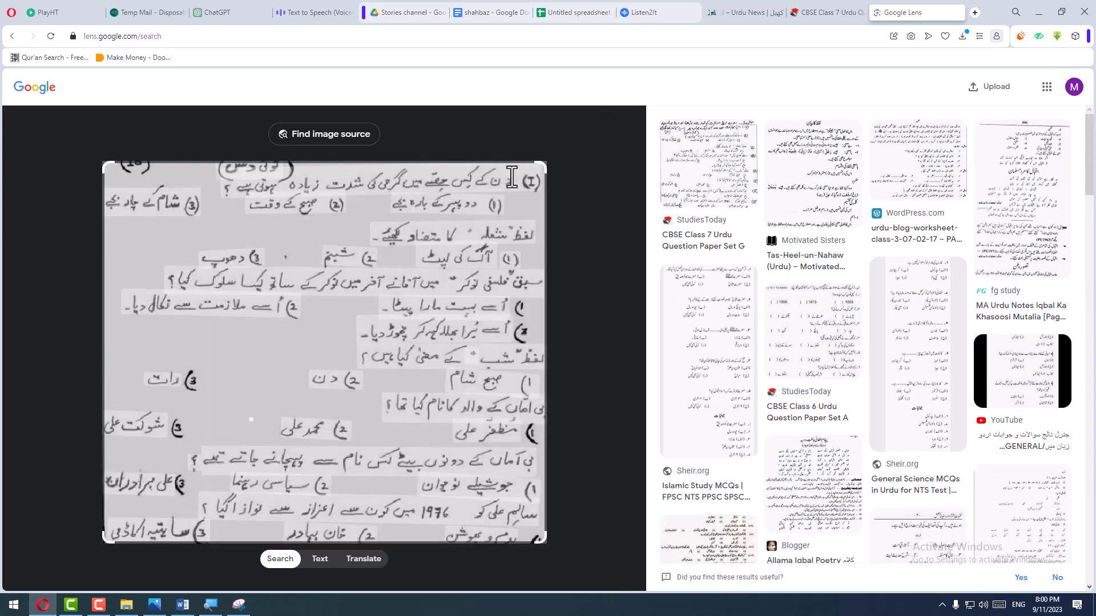
drag(376, 176, 106, 209)
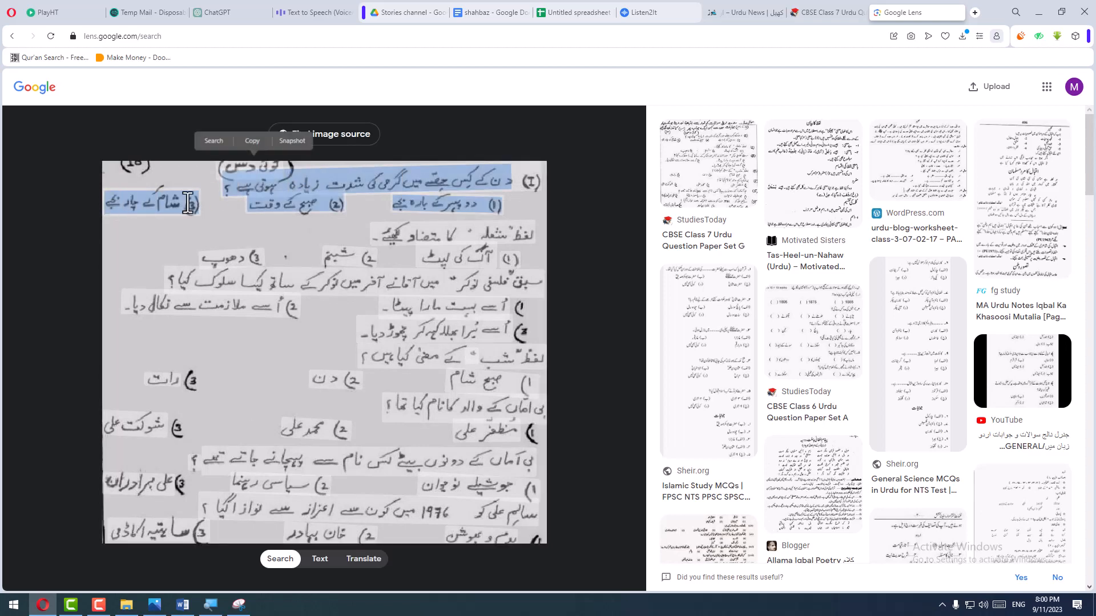
- Switch to Word and paste the copied question below question 2's options using Merge Formatting instead of the source formatting
click(183, 604)
text(دن کے کسی حصے میں گرمی کی شدت زیادہ ہوتی ہے ؟ (1) دو پہر کے بارہ بجے (2) صبح کے وقت (3)شام کے چار بجے)
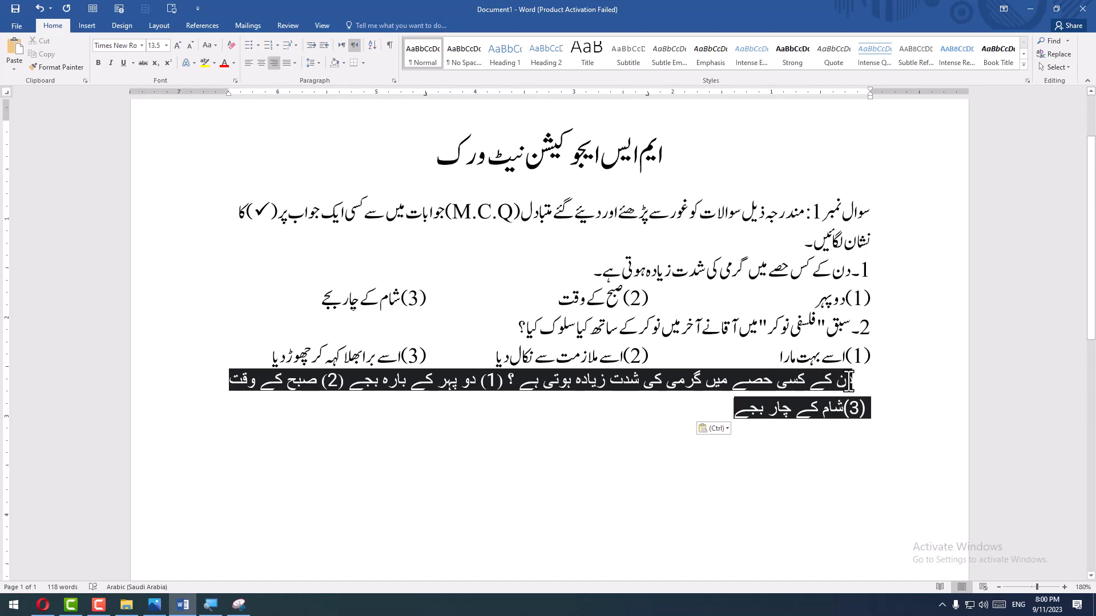
key(ctrl+z)
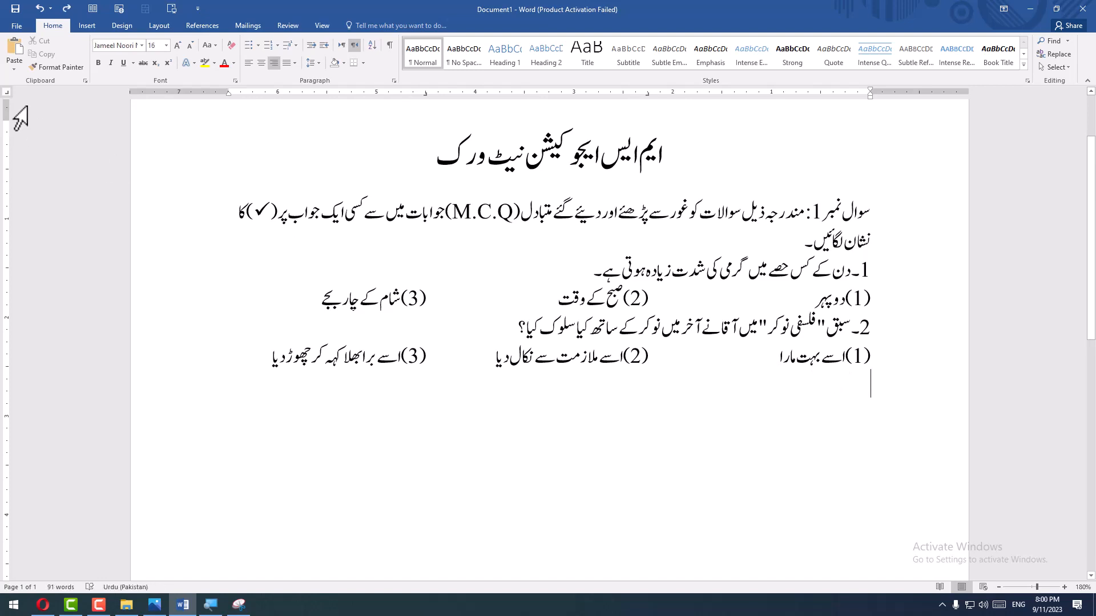
click(14, 70)
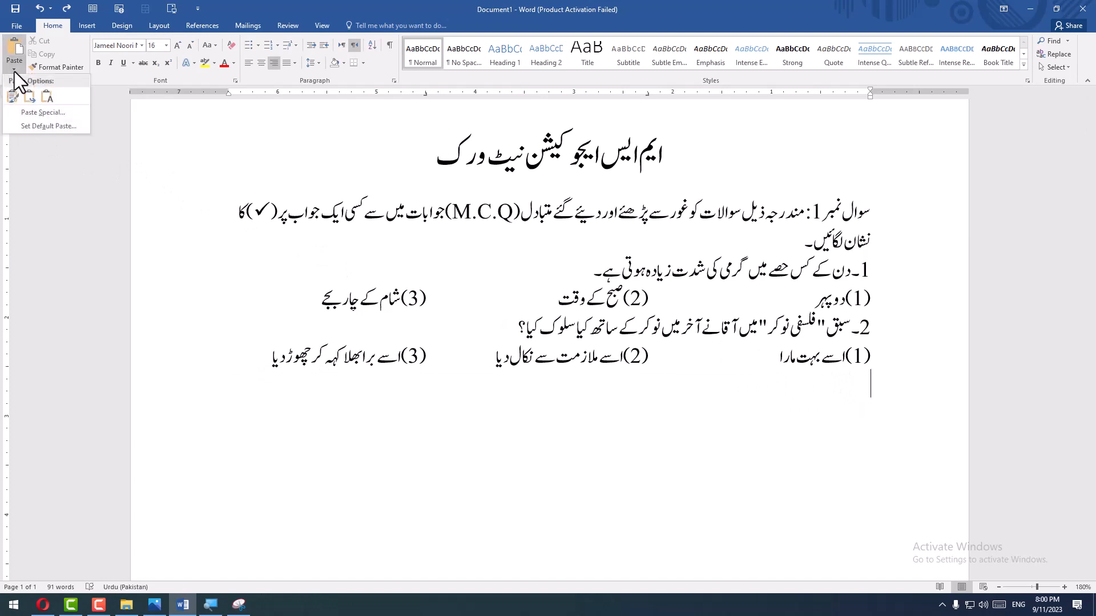
click(32, 95)
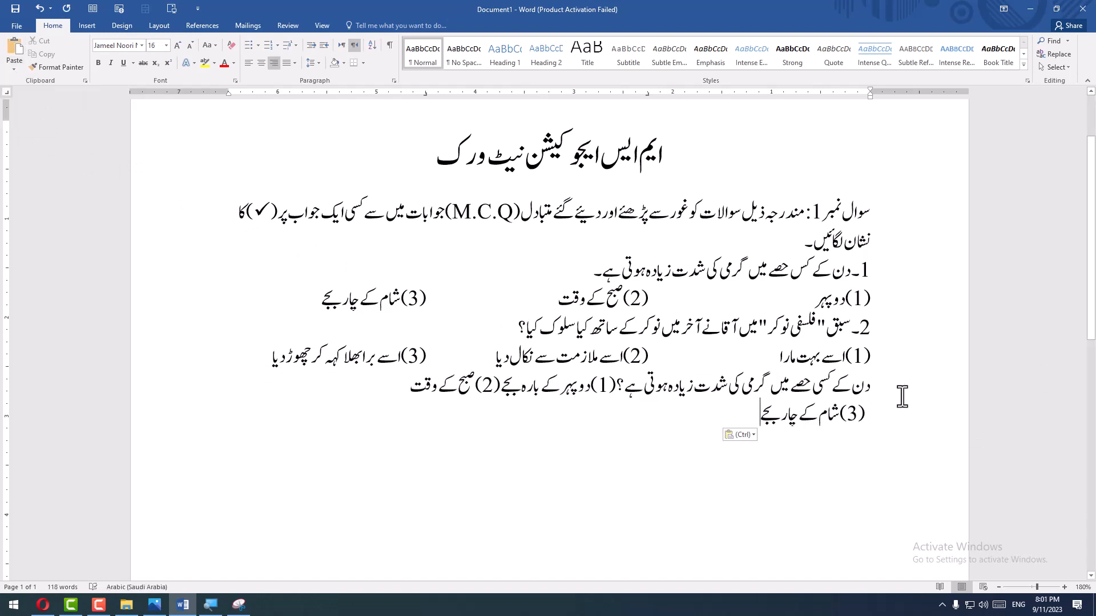
- Move the pasted question's options to a new line after the question mark and tab option (2) away from option (1)
click(617, 386)
text(?)
key(Return)
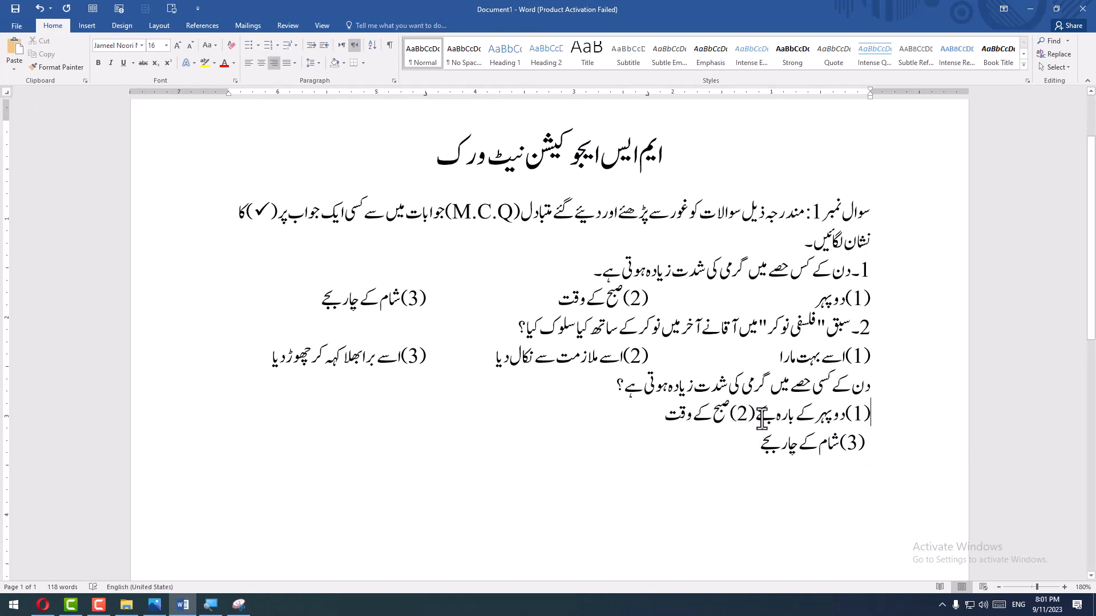
click(757, 416)
key(Tab)
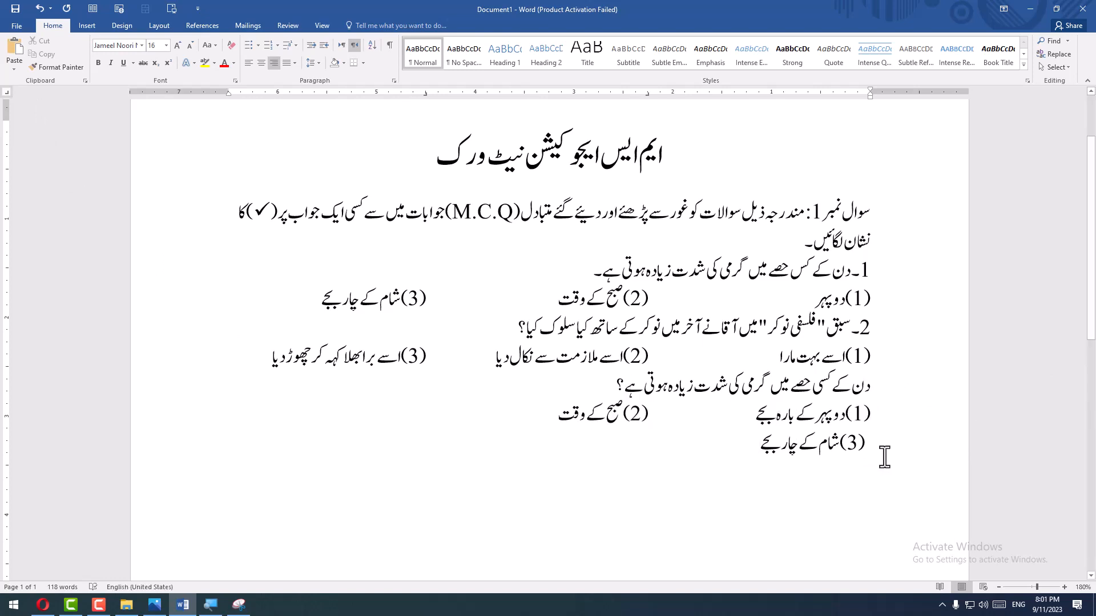
- Restore the opening bracket of option (3) and bring that option up onto the options line, separated by a tab
click(885, 451)
key(Delete)
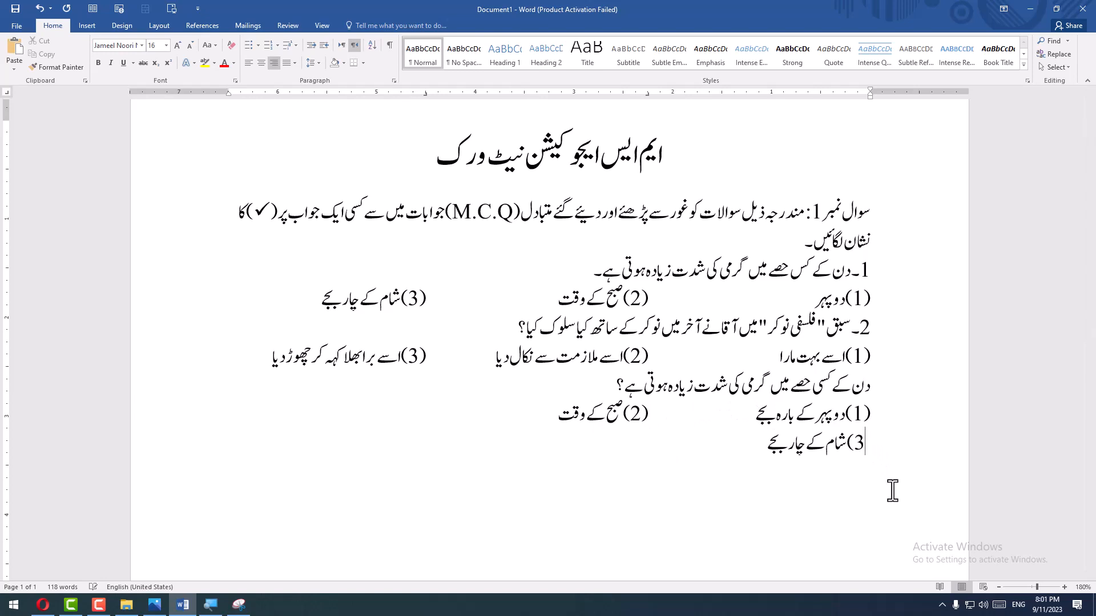
text(()
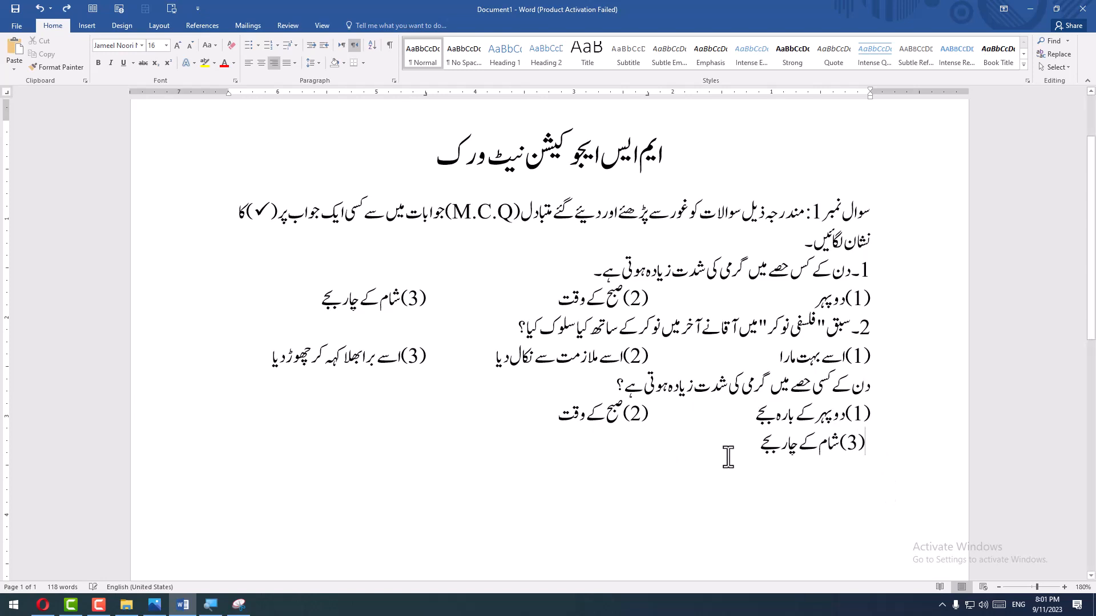
click(534, 423)
key(Delete)
key(Tab)
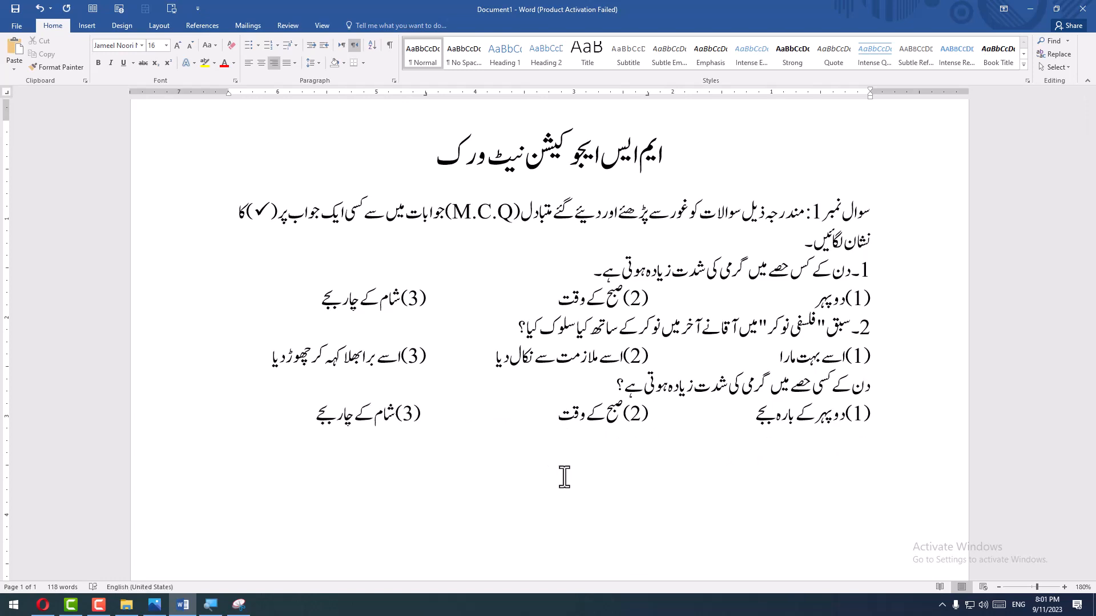
click(390, 409)
- Copy the question "لفظ شعلہ کا متضاد لکھئے۔" from Google Lens and paste it below the options in Word with Merge Formatting
key(alt+Tab)
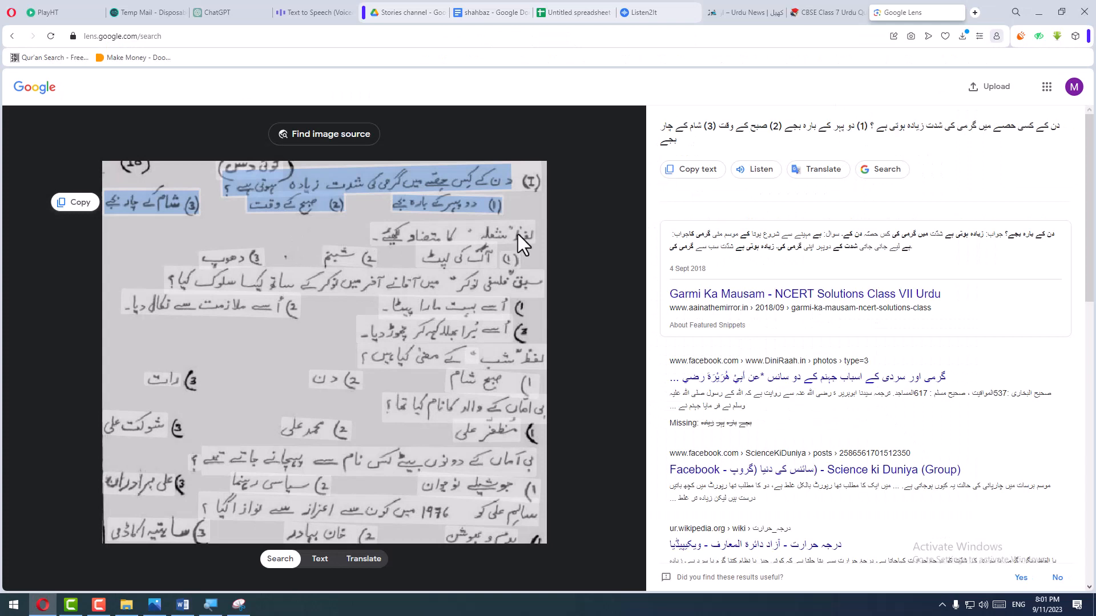
drag(528, 238, 372, 241)
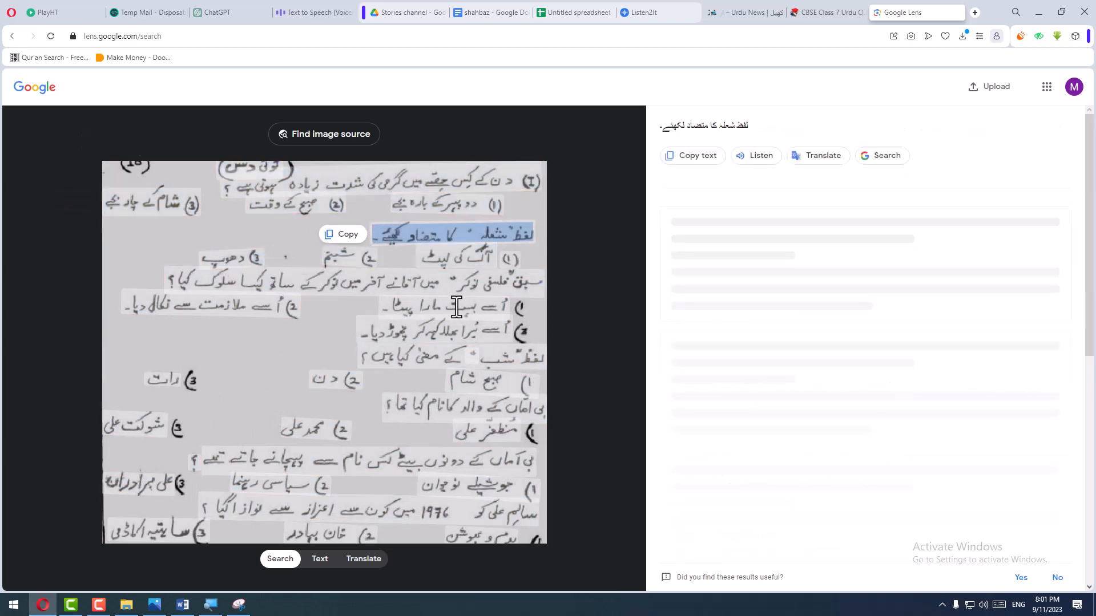
key(alt+Tab)
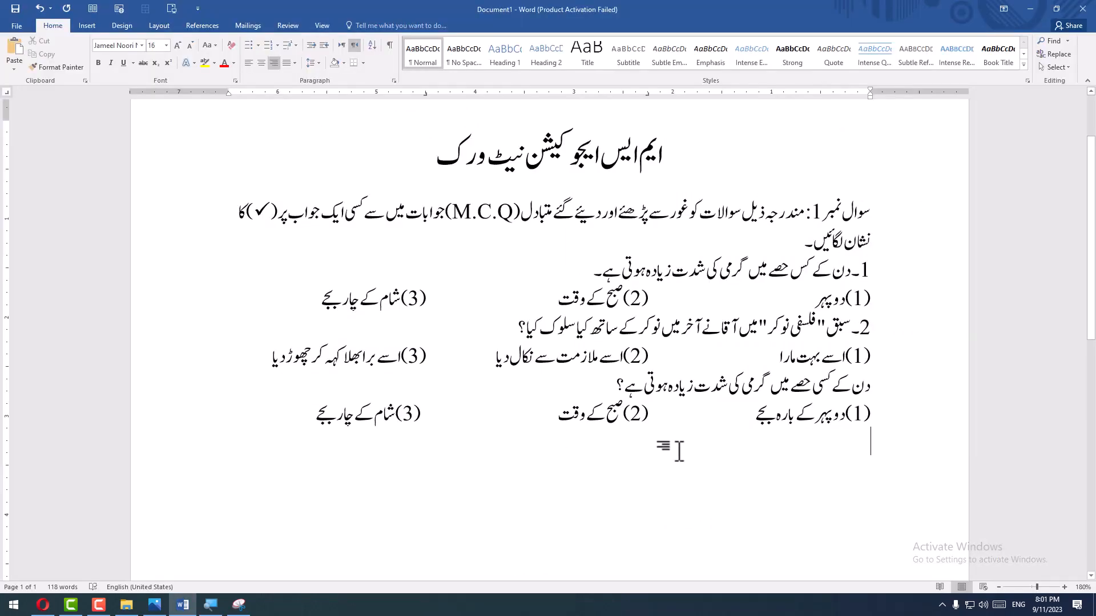
click(14, 68)
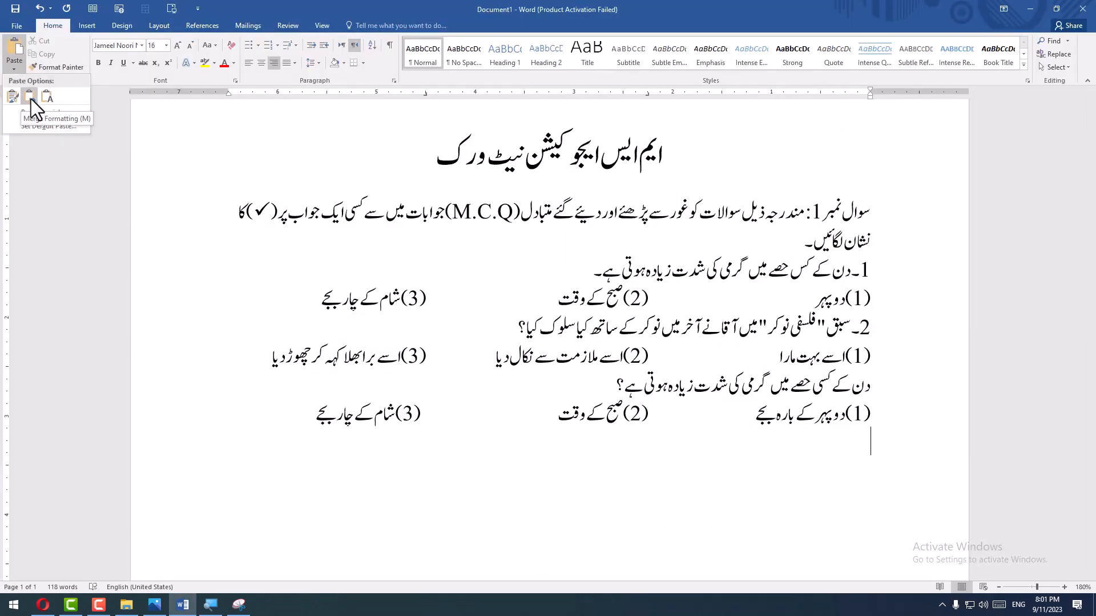
click(31, 98)
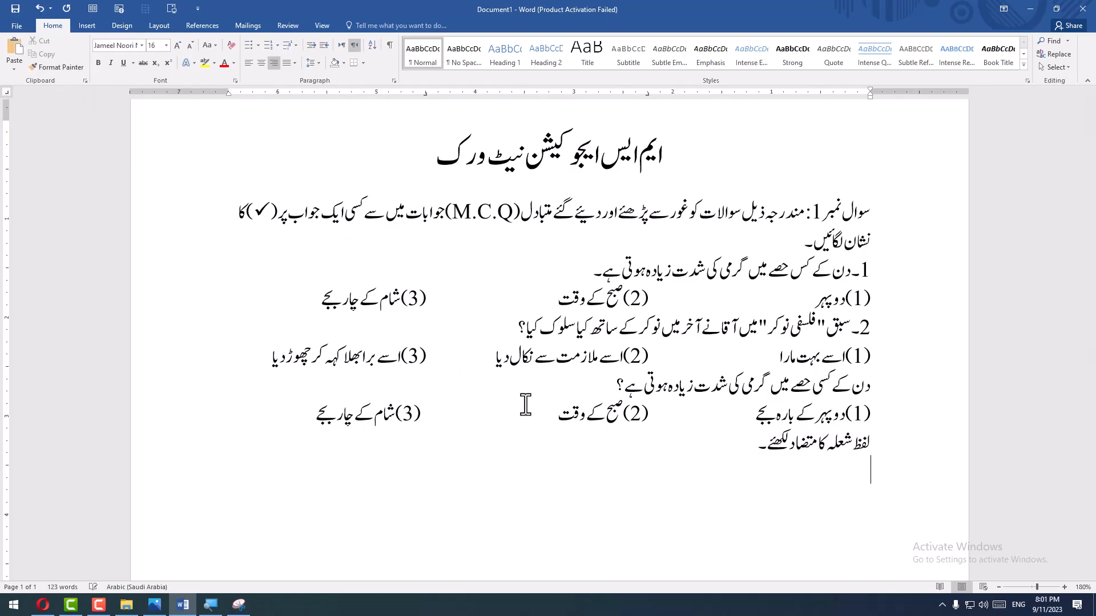
- In Google Lens, try to select and copy the antonym question's options together with the "فلسفی نوکر" question and its options
key(alt+Tab)
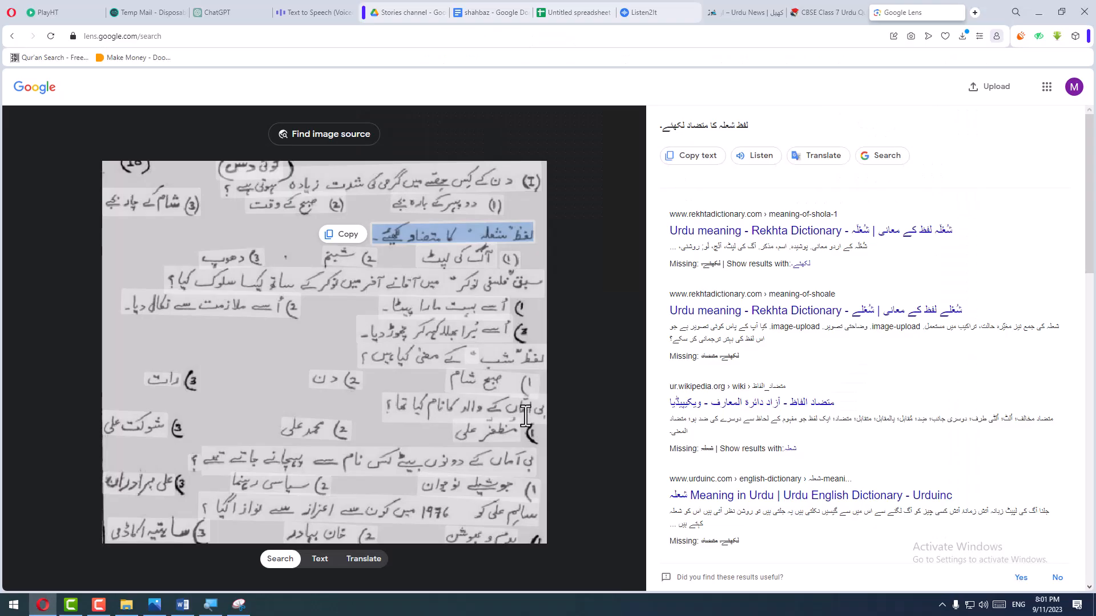
click(506, 257)
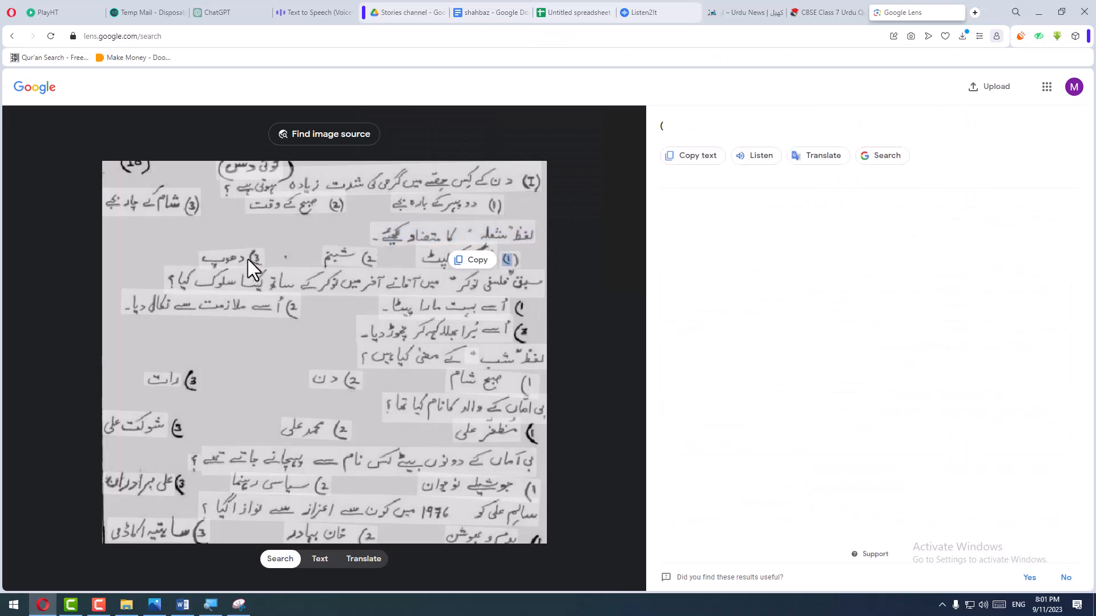
drag(203, 262, 246, 260)
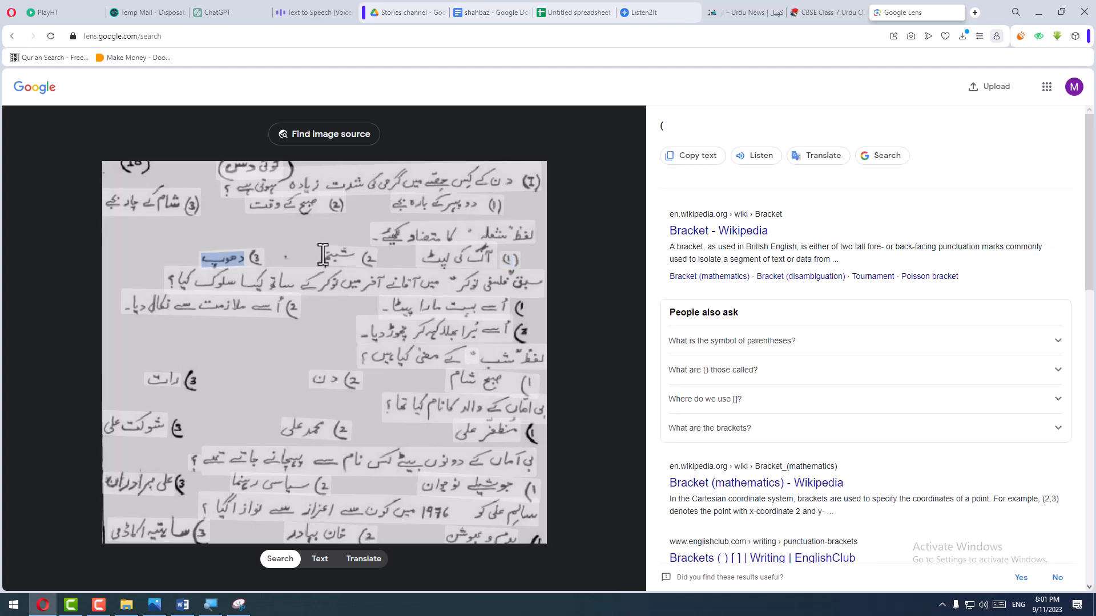
drag(323, 255, 468, 255)
click(467, 255)
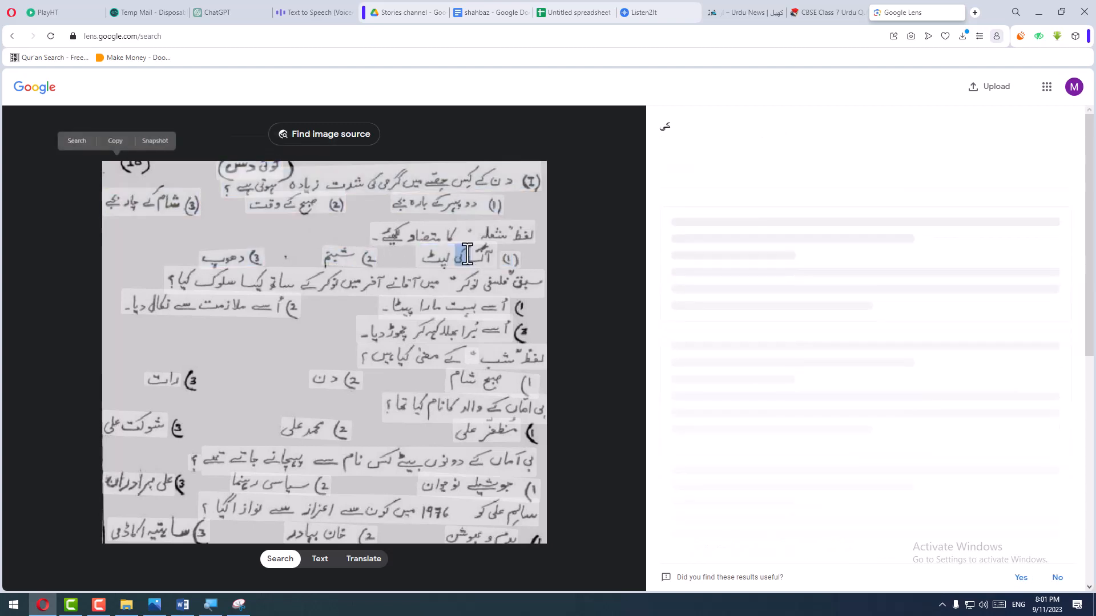
drag(517, 255, 222, 259)
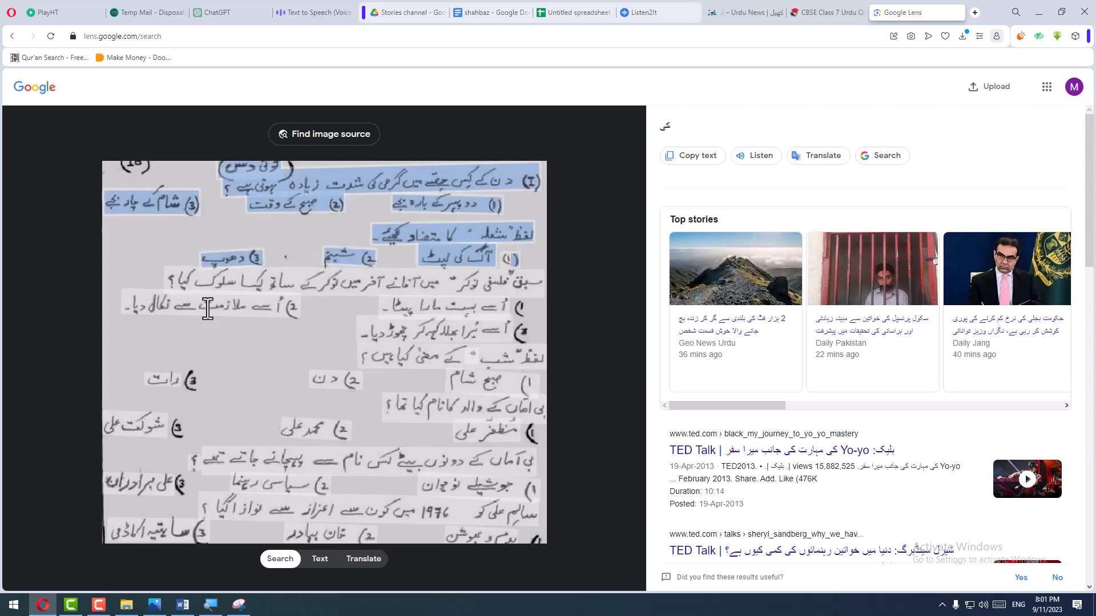
drag(207, 309, 485, 386)
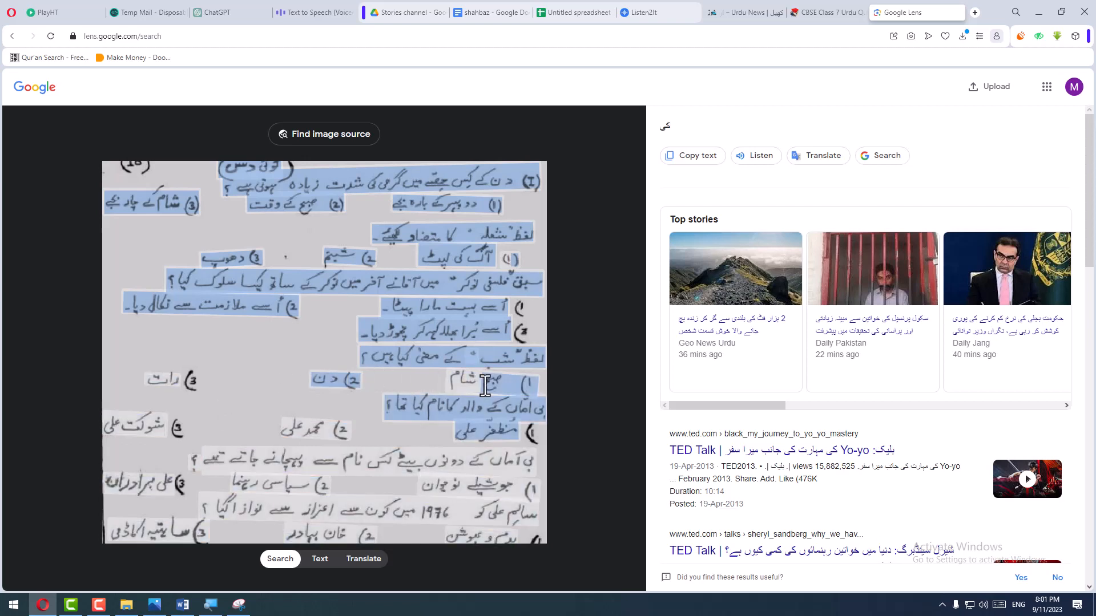
drag(478, 348, 364, 337)
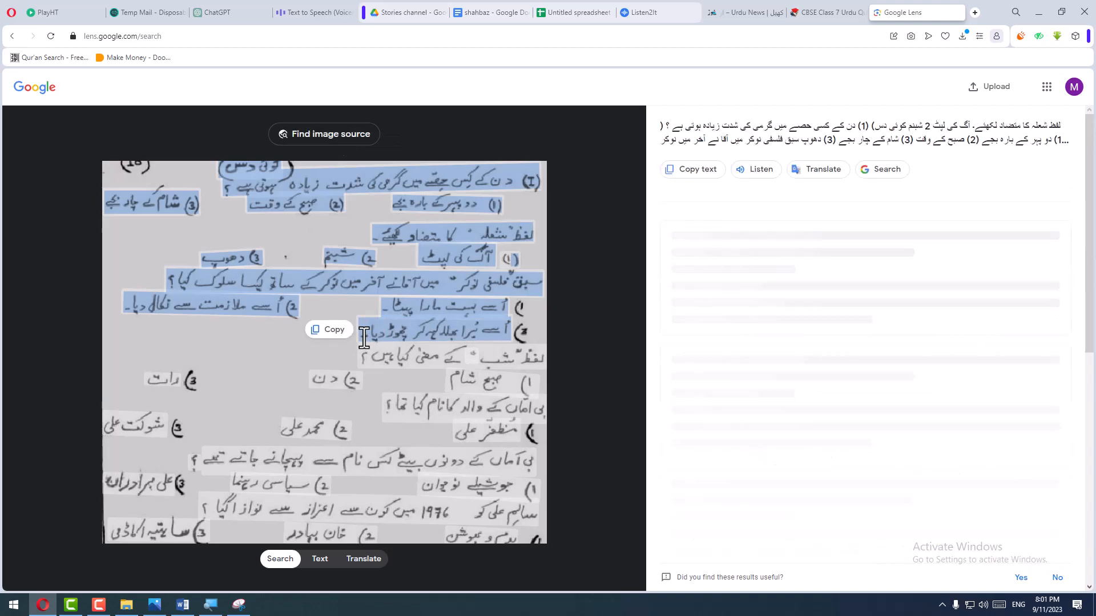
- Paste the copied block of questions below the antonym question in Word, using Merge Formatting in place of the source formatting
key(alt+Tab)
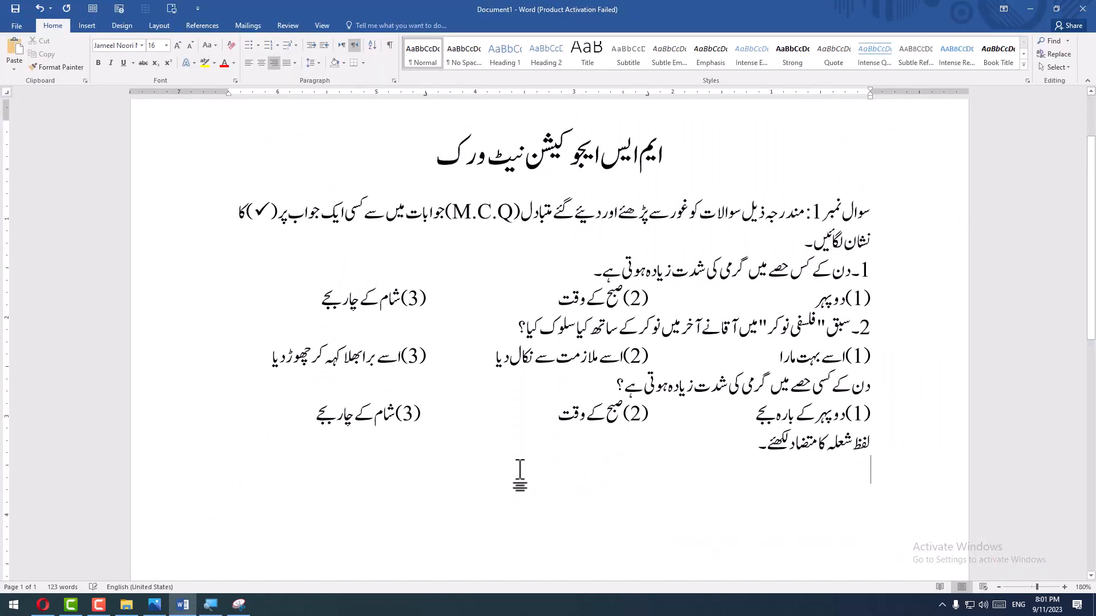
key(ctrl+v)
scroll(519, 473, down, 3)
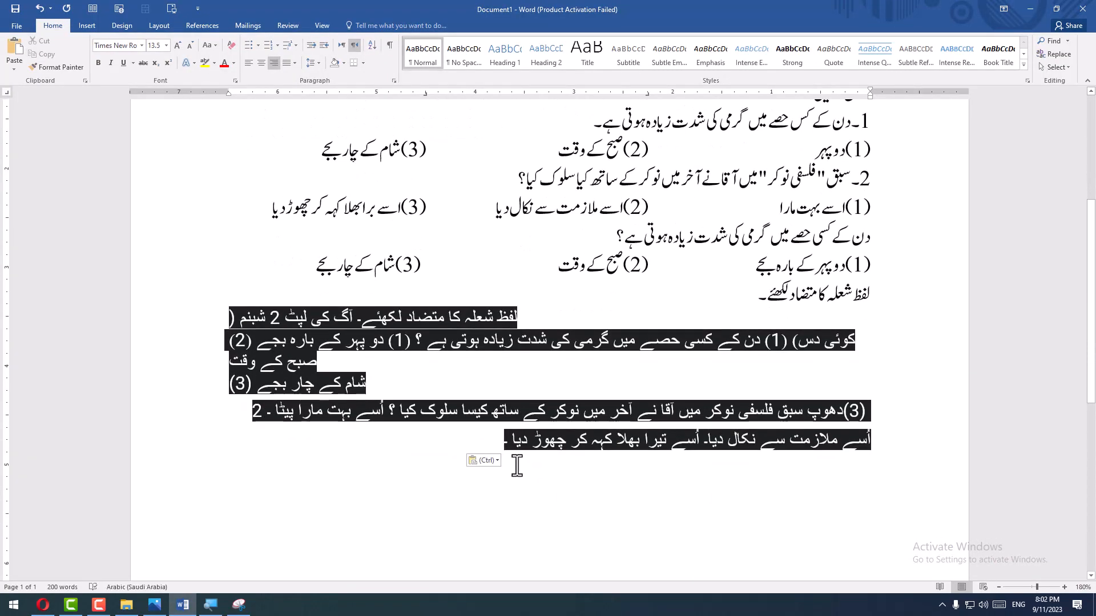
key(ctrl+z)
click(21, 67)
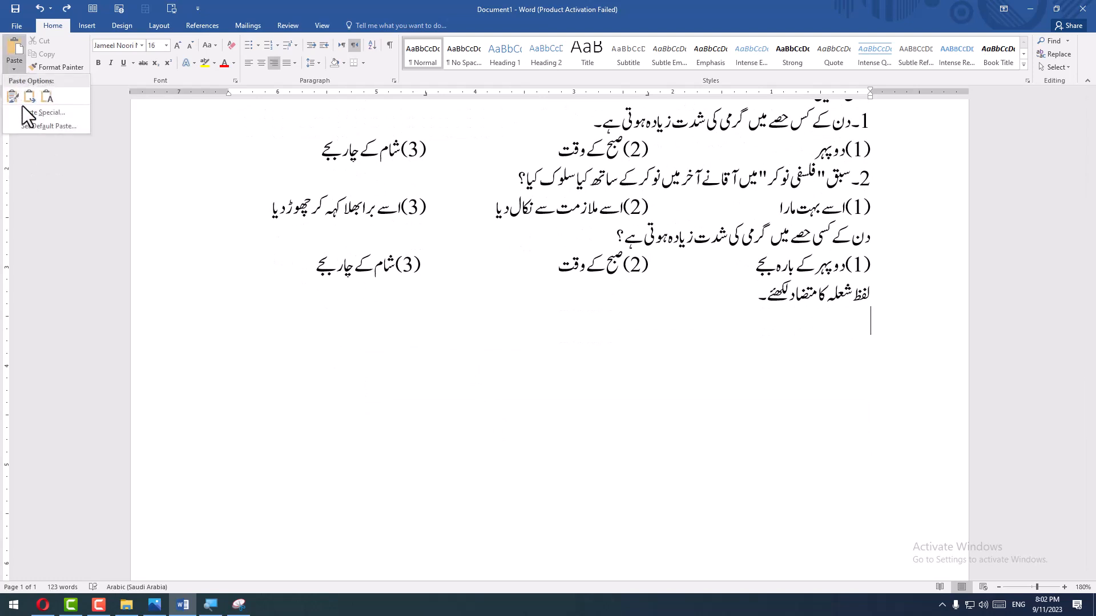
click(30, 97)
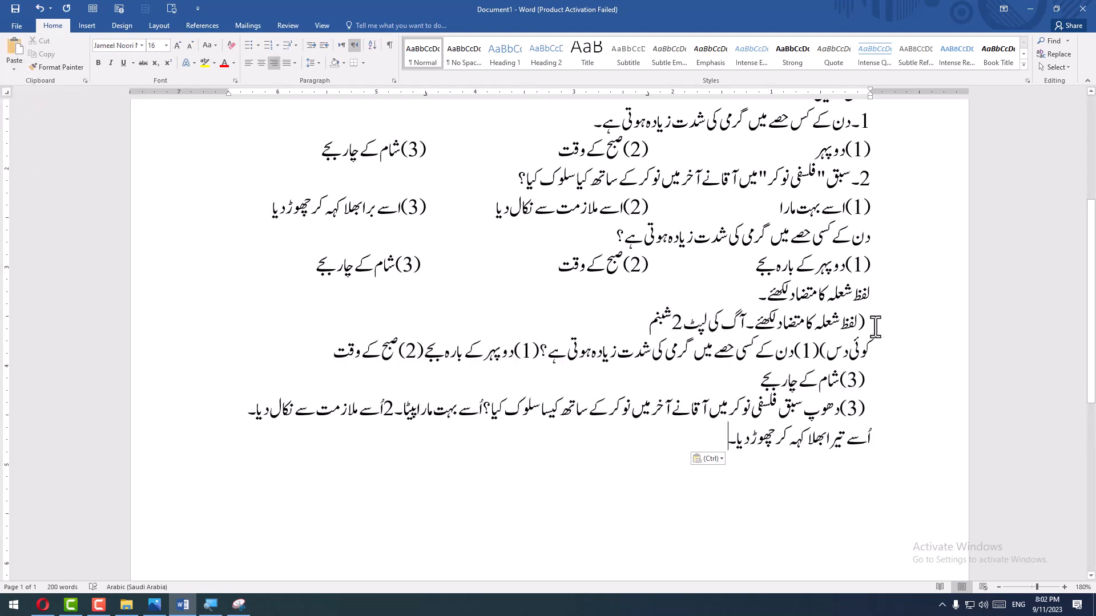
- Split the pasted block after "(1)", and delete the whole block together with the line "لفظ شعلہ کا متضاد لکھئے۔"
click(799, 359)
key(Return)
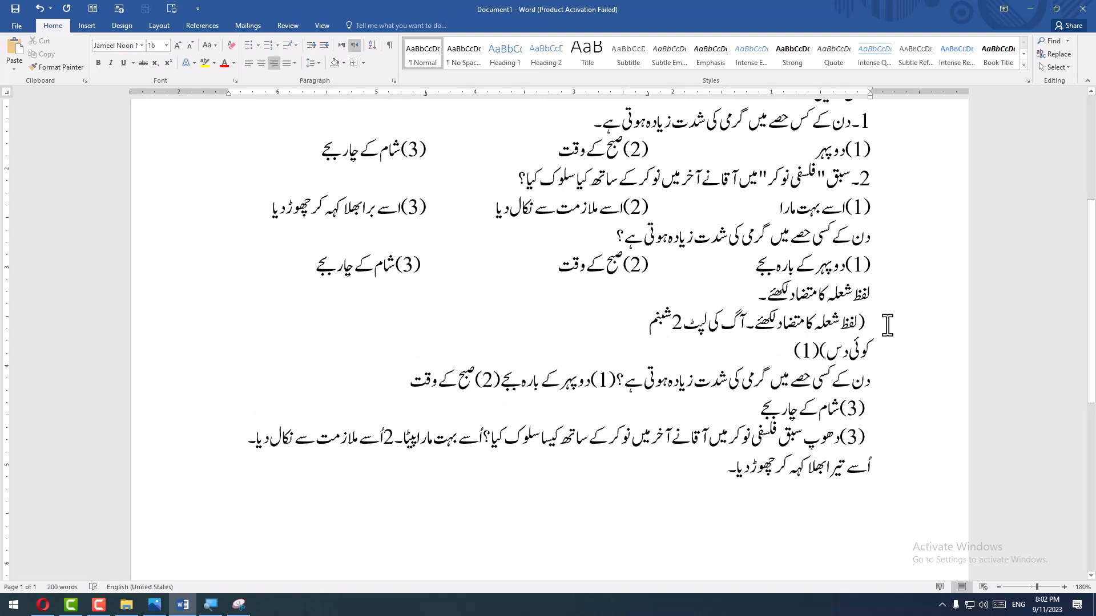
drag(862, 322, 374, 409)
key(Delete)
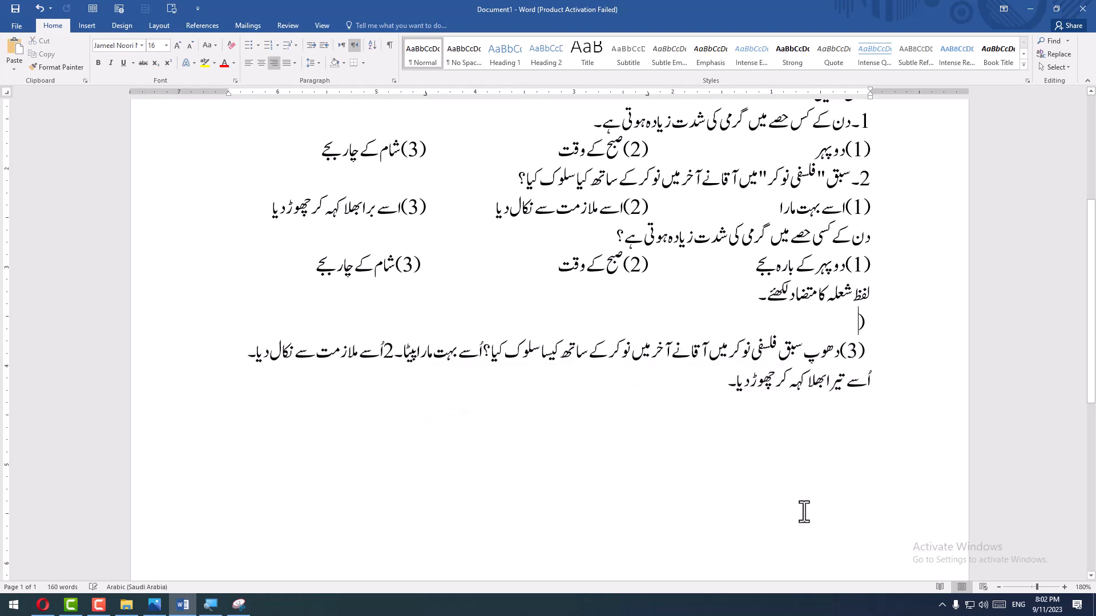
drag(882, 315, 463, 429)
key(Delete)
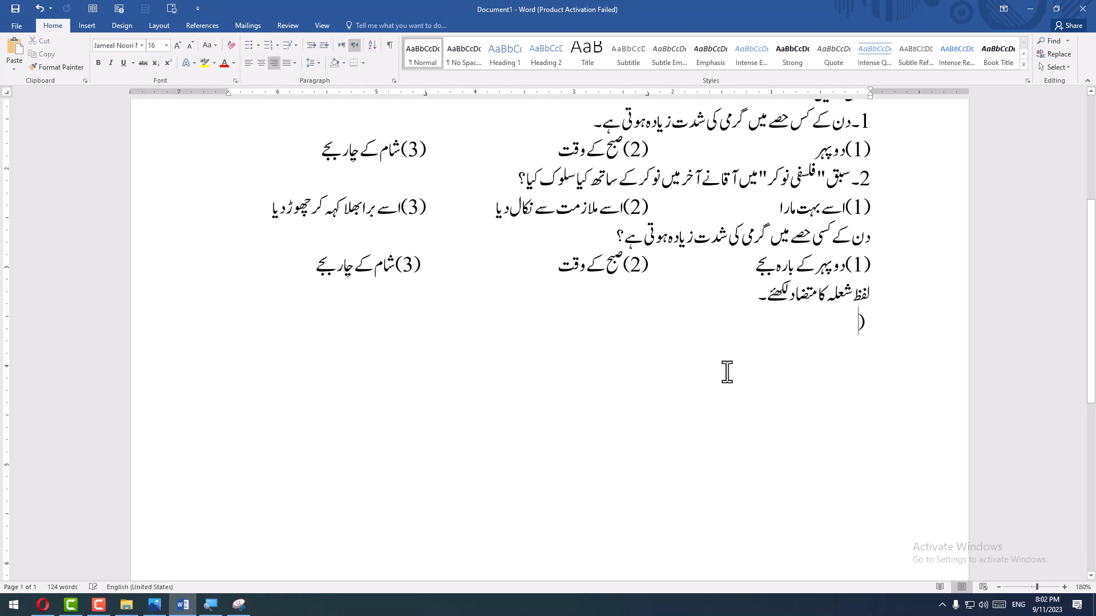
drag(856, 323, 877, 294)
key(Delete)
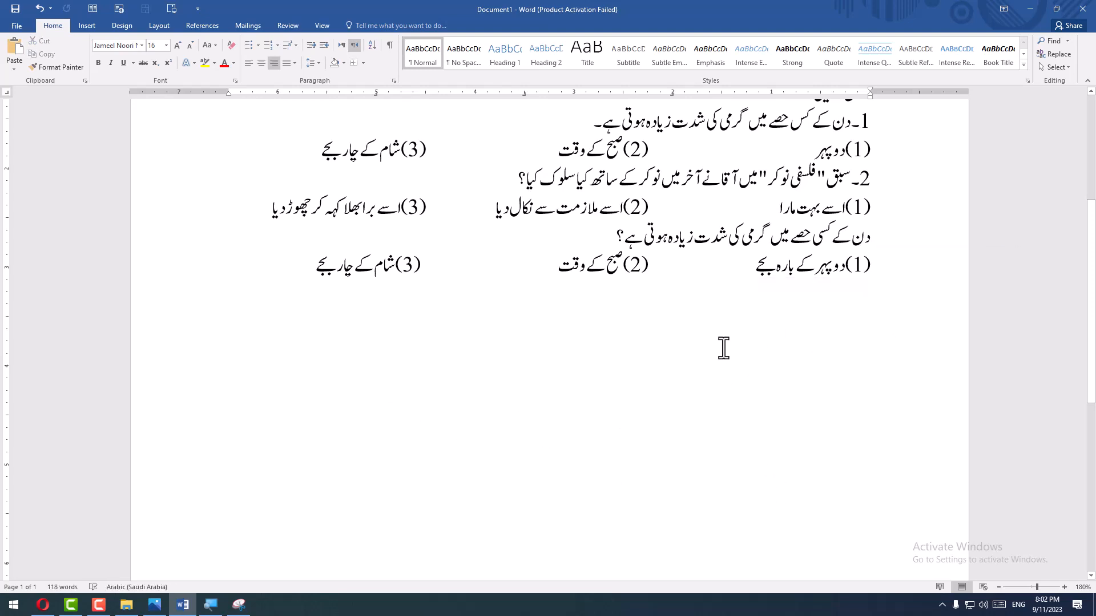
- Copy the option "آگ کی لپٹ" from Google Lens and paste it below the existing options in Word with Merge Formatting
key(alt+Tab)
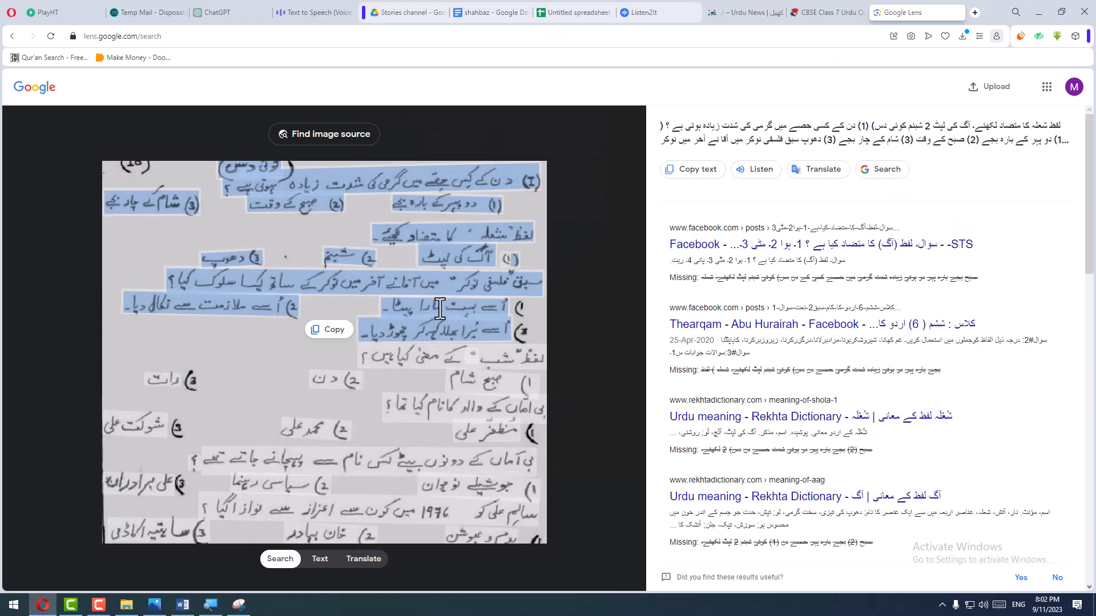
click(440, 253)
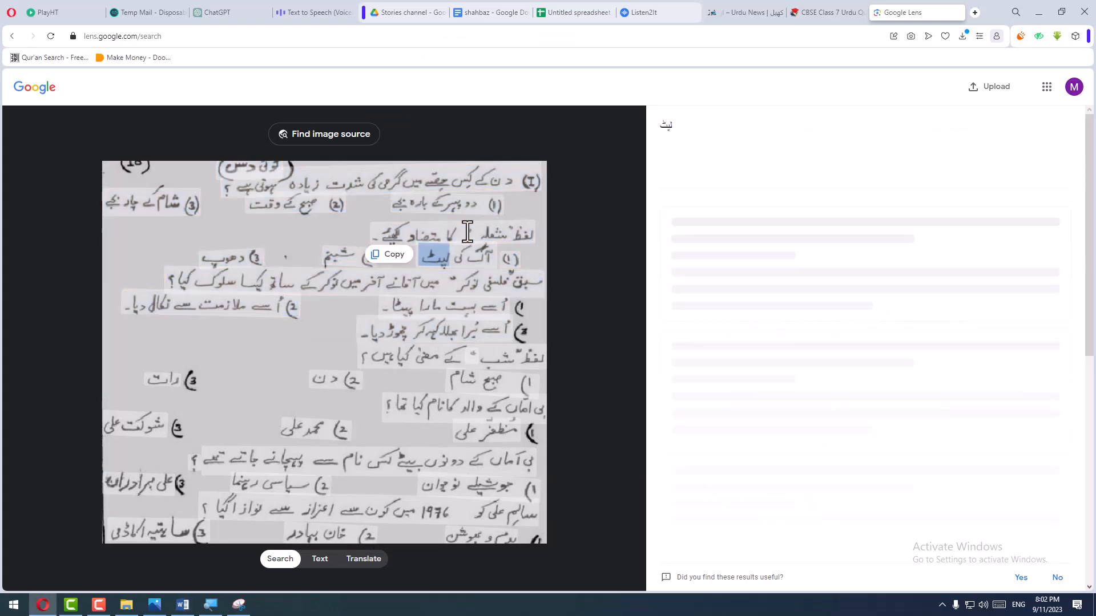
click(513, 234)
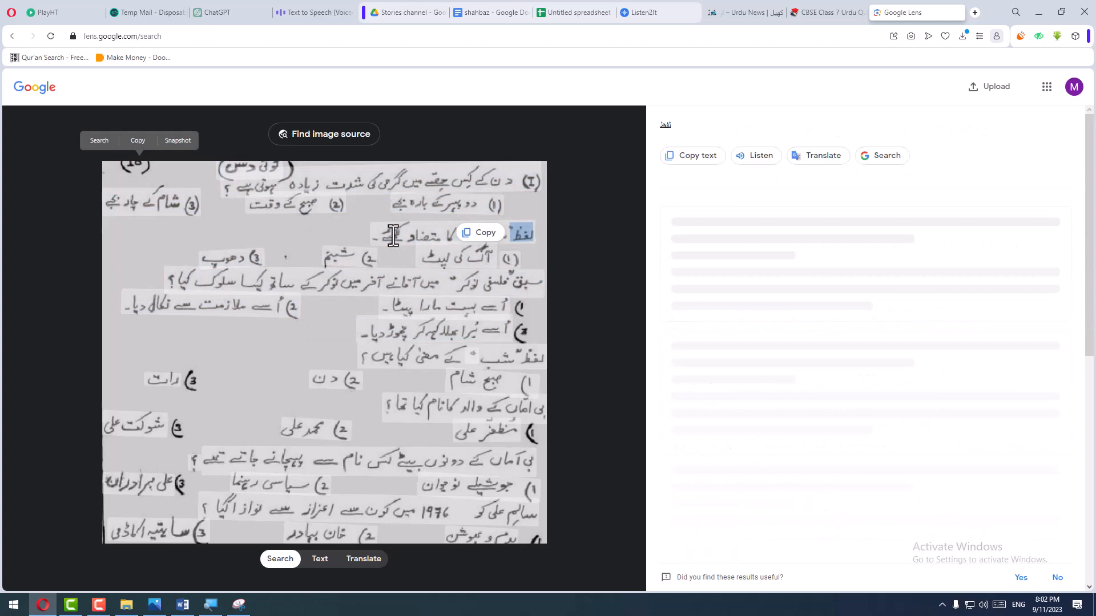
drag(425, 256, 491, 255)
key(ctrl+c)
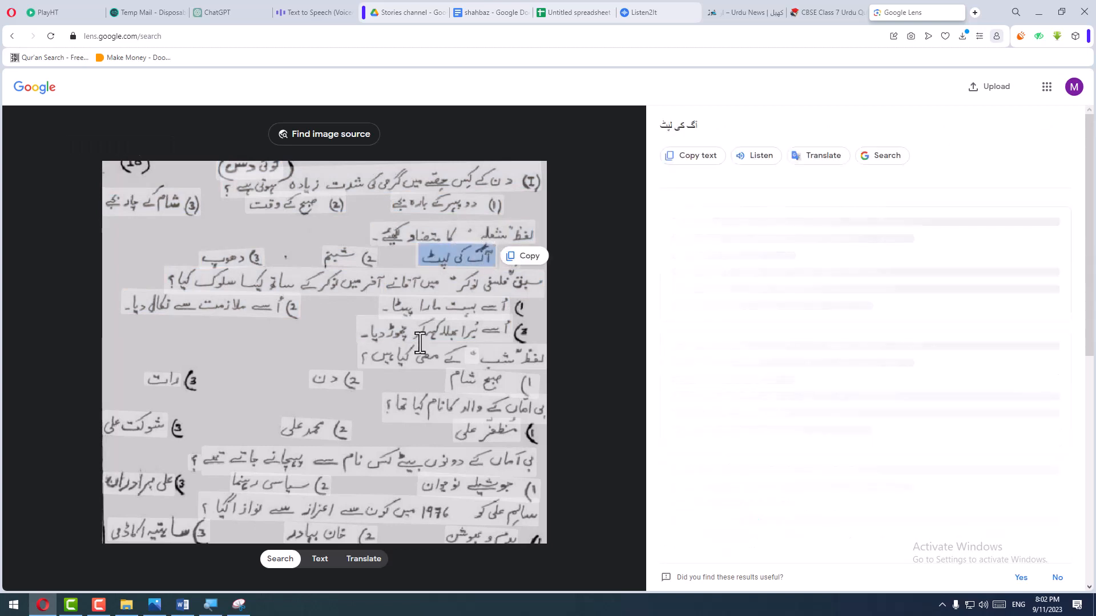
key(alt+Tab)
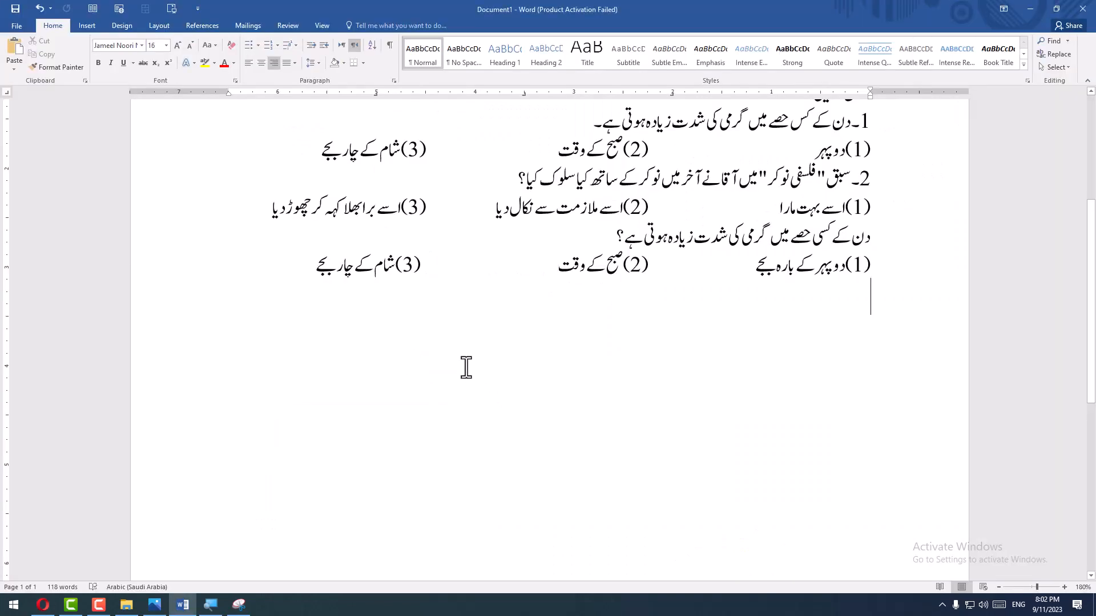
key(ctrl+v)
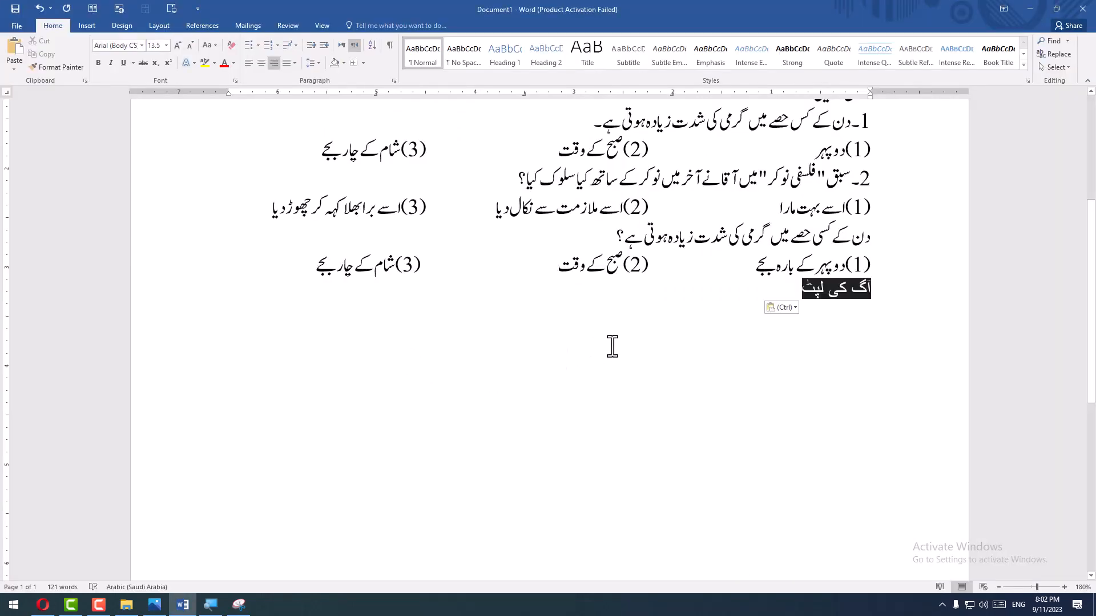
click(771, 309)
click(794, 337)
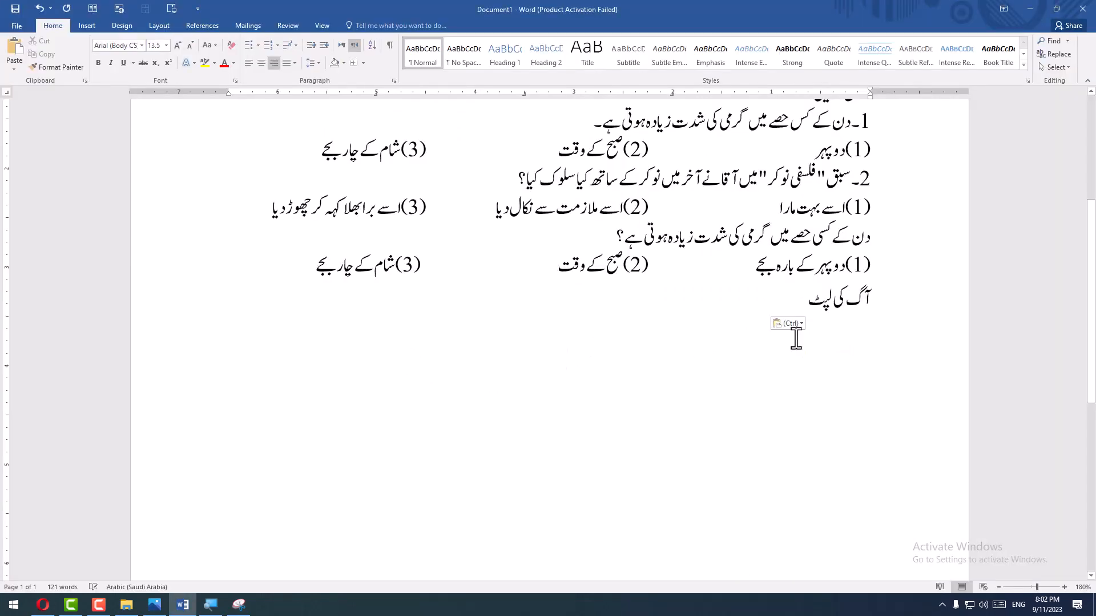
- Copy the option "2 شبنم" from Google Lens and paste it after "آگ کی لپٹ" in Word with Merge Formatting
key(alt+Tab)
double_click(346, 260)
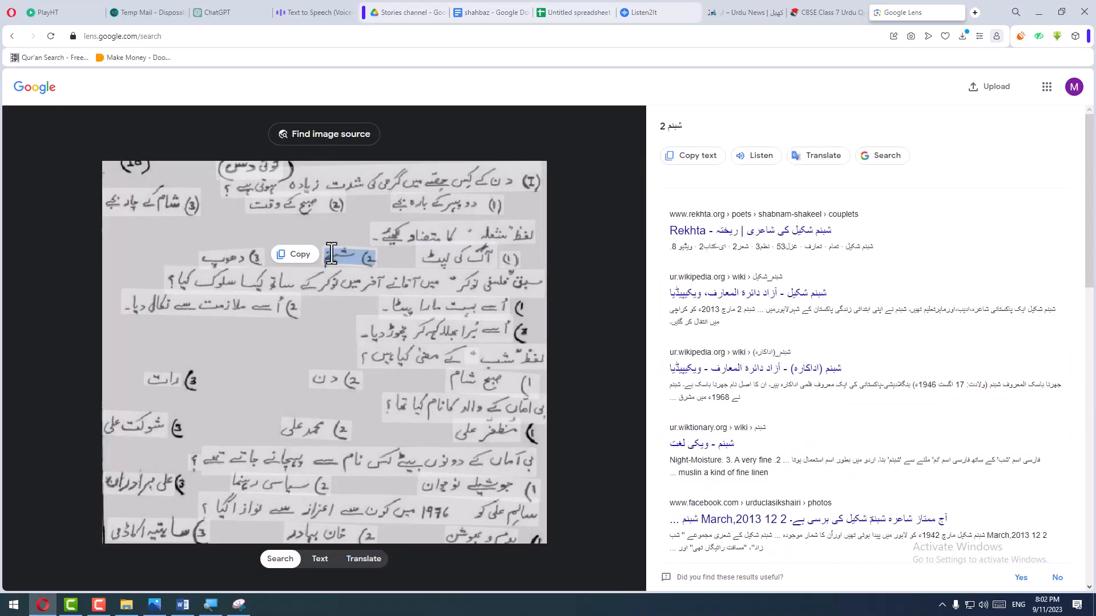
key(alt+Tab)
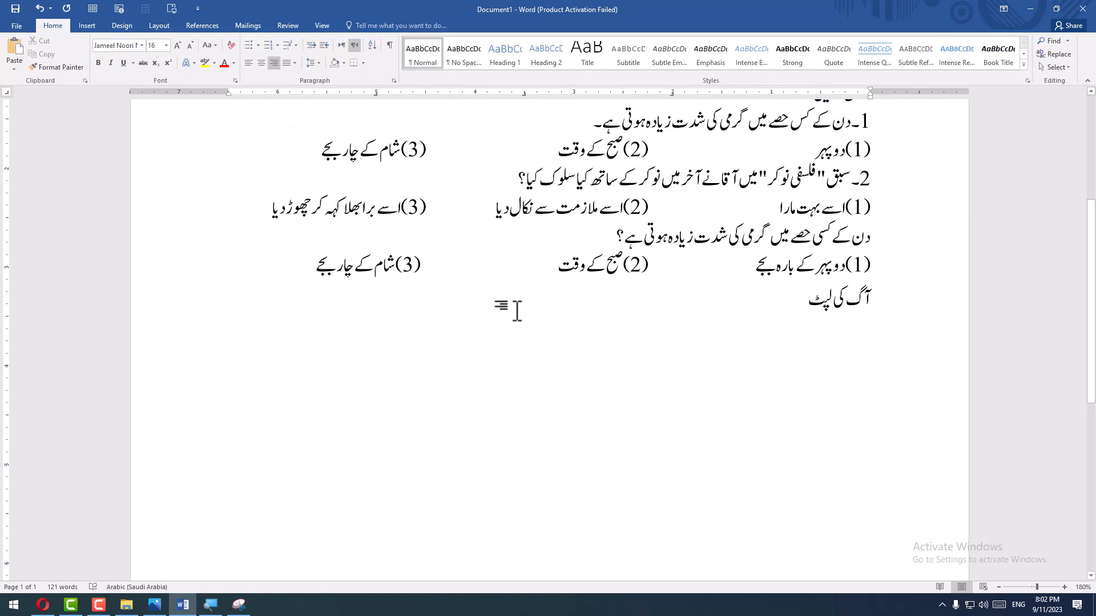
key(ctrl+v)
click(748, 323)
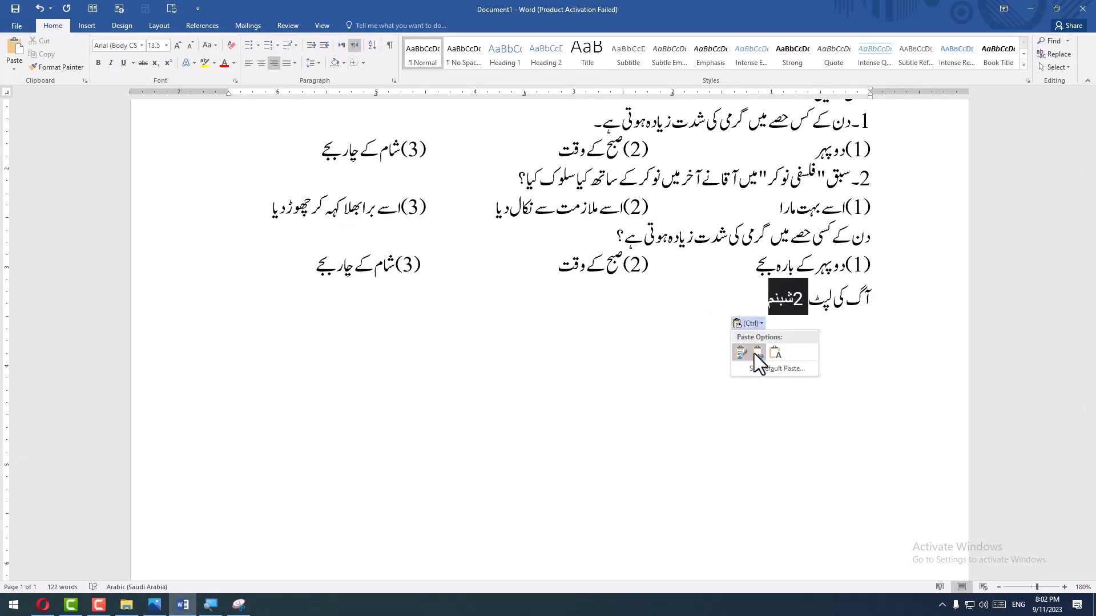
click(757, 357)
- Copy the option "(3) دھوپ" from Google Lens and paste it after "شبنم" in Word without its source formatting
key(alt+Tab)
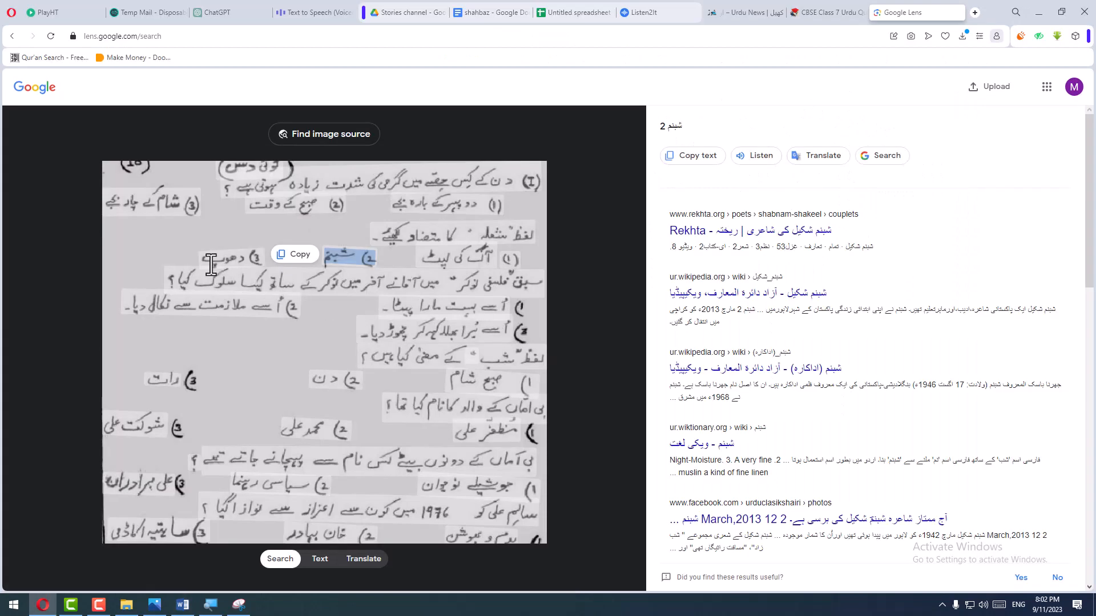
drag(259, 259, 224, 264)
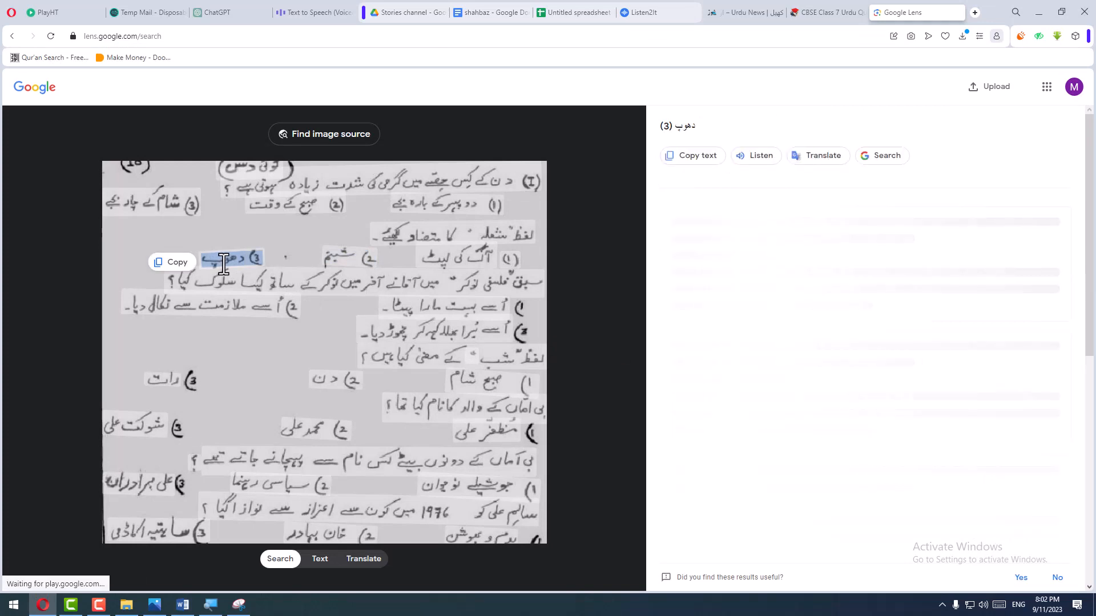
key(alt+Tab)
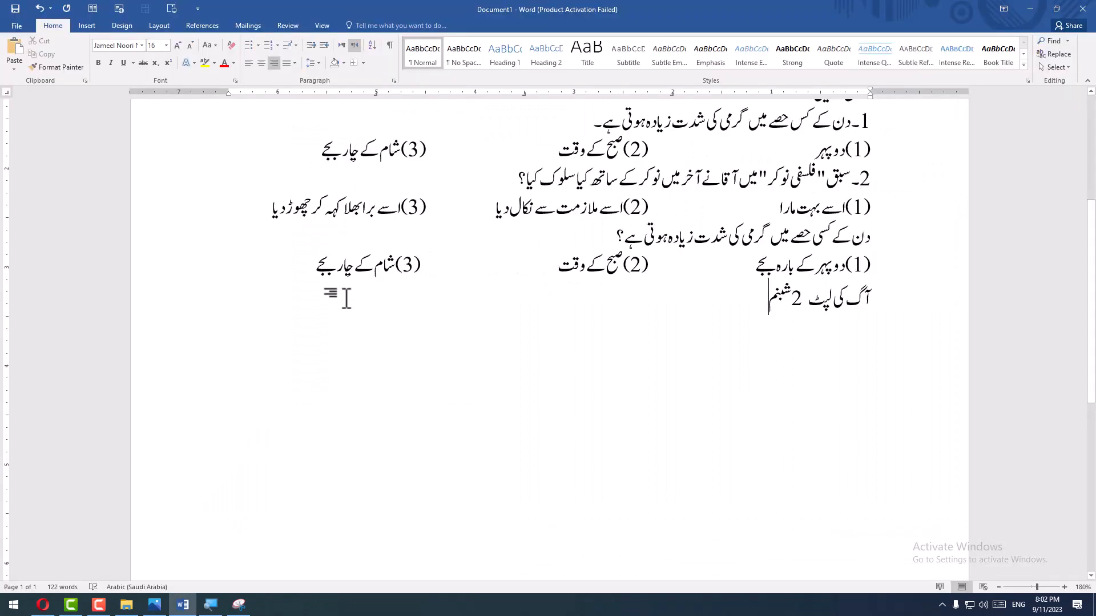
key(ctrl+v)
click(699, 326)
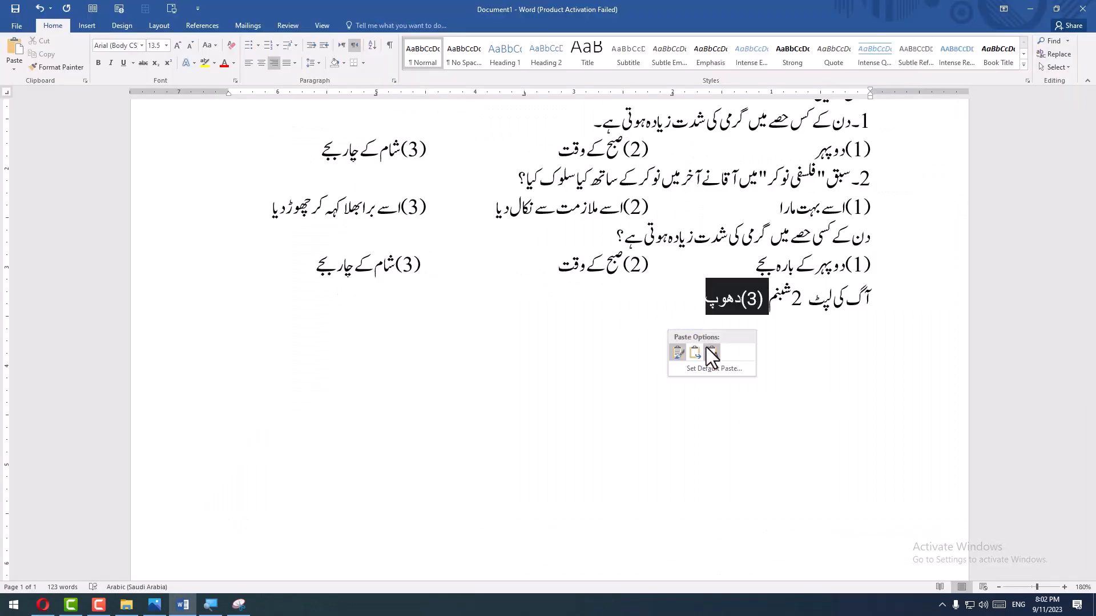
- Copy the "فلسفی نوکر" question with its options from Google Lens and paste it on a new line in Word with Merge Formatting
key(alt+Tab)
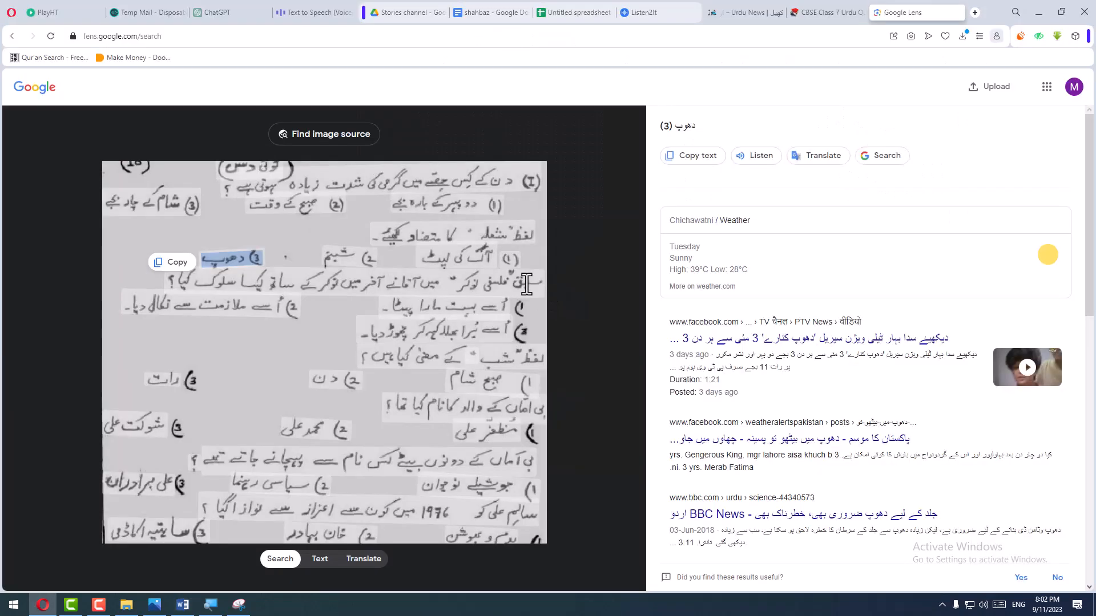
drag(537, 287, 164, 328)
key(alt+Tab)
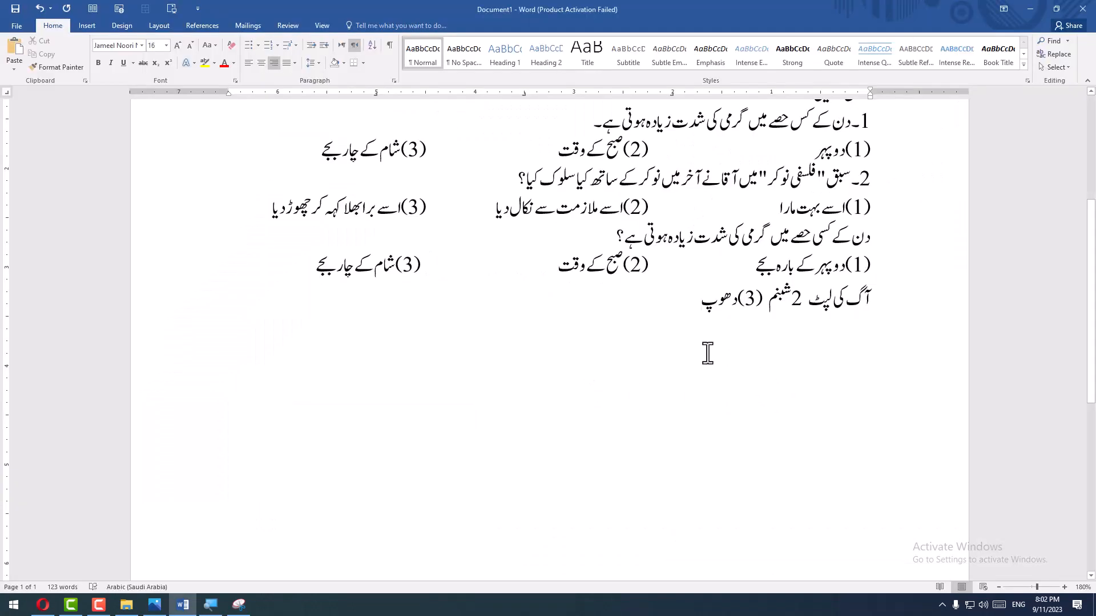
key(Return)
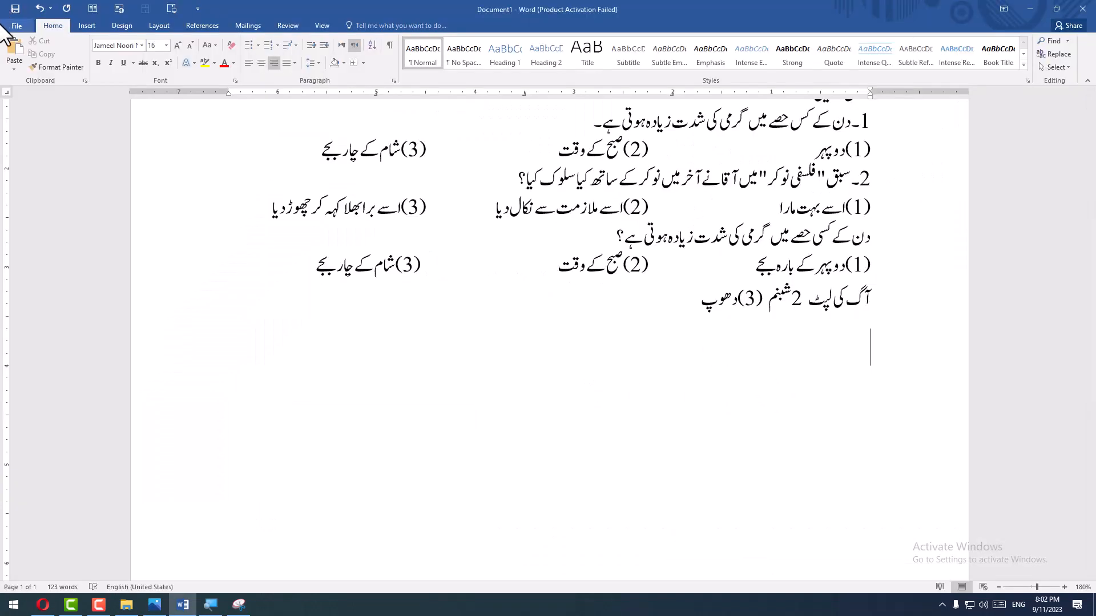
click(16, 67)
click(31, 111)
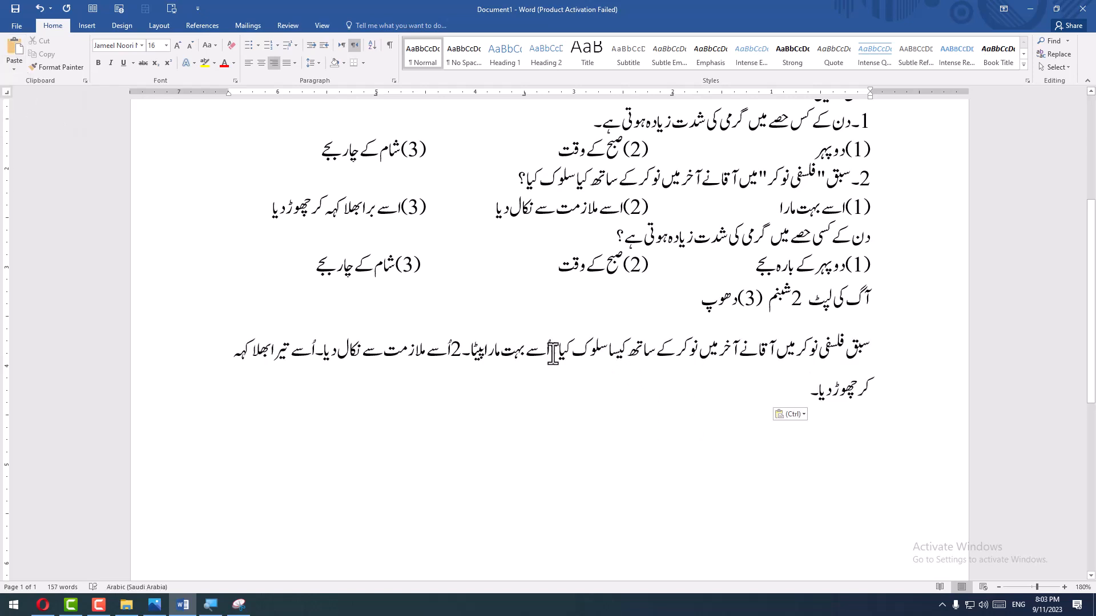
- End the "فلسفی نوکر" question with "؟", move its options to a new line, and delete the stray diacritic before them
text(؟)
key(Return)
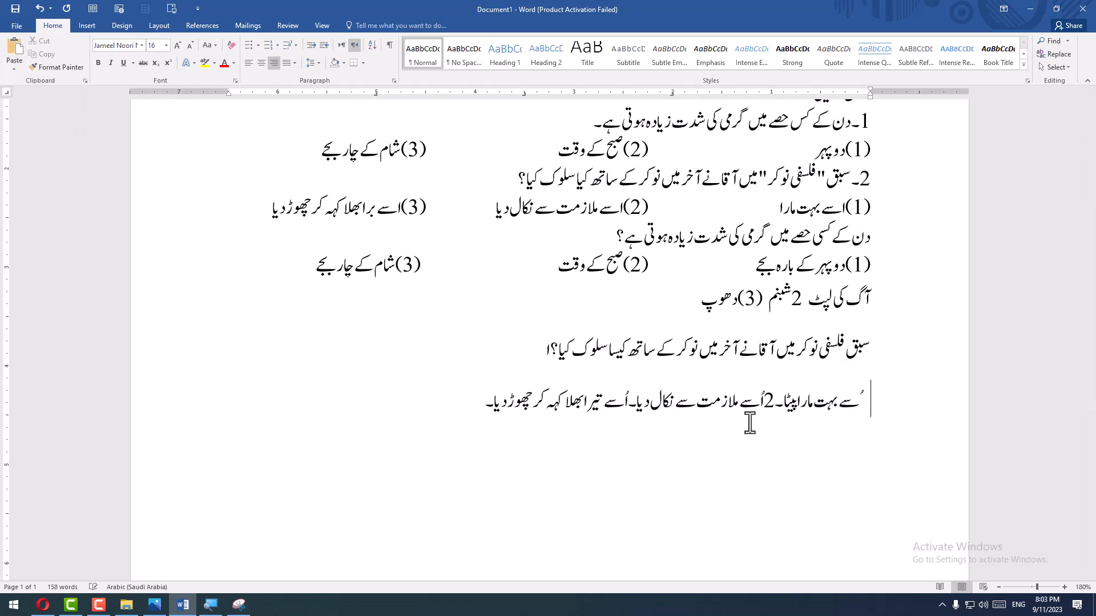
key(Delete)
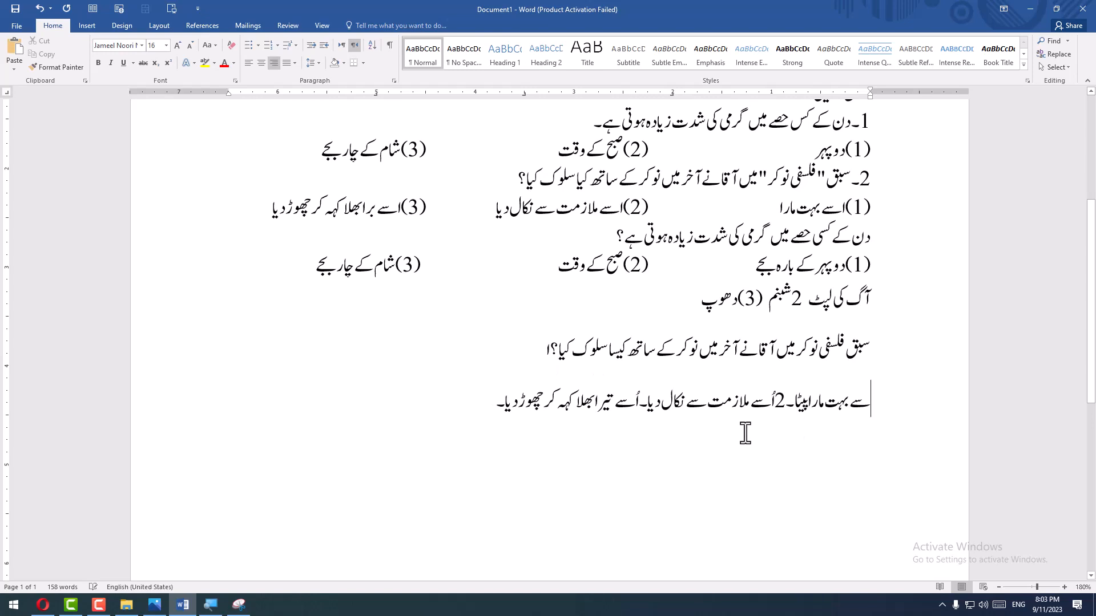
text((1))
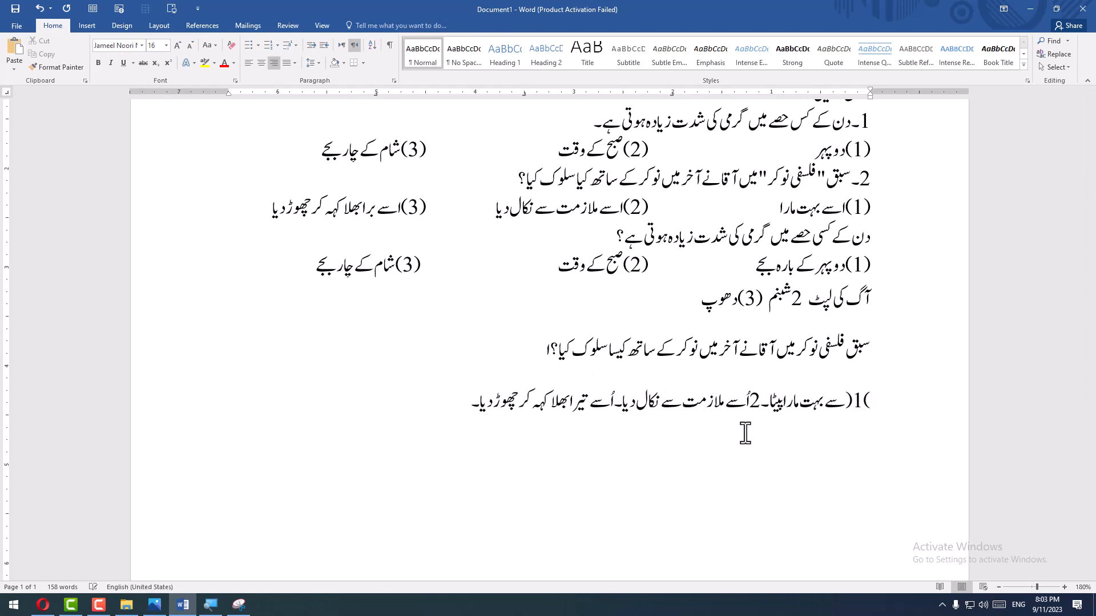
key(BackSpace)
key(BackSpace)
key(BackSpace)
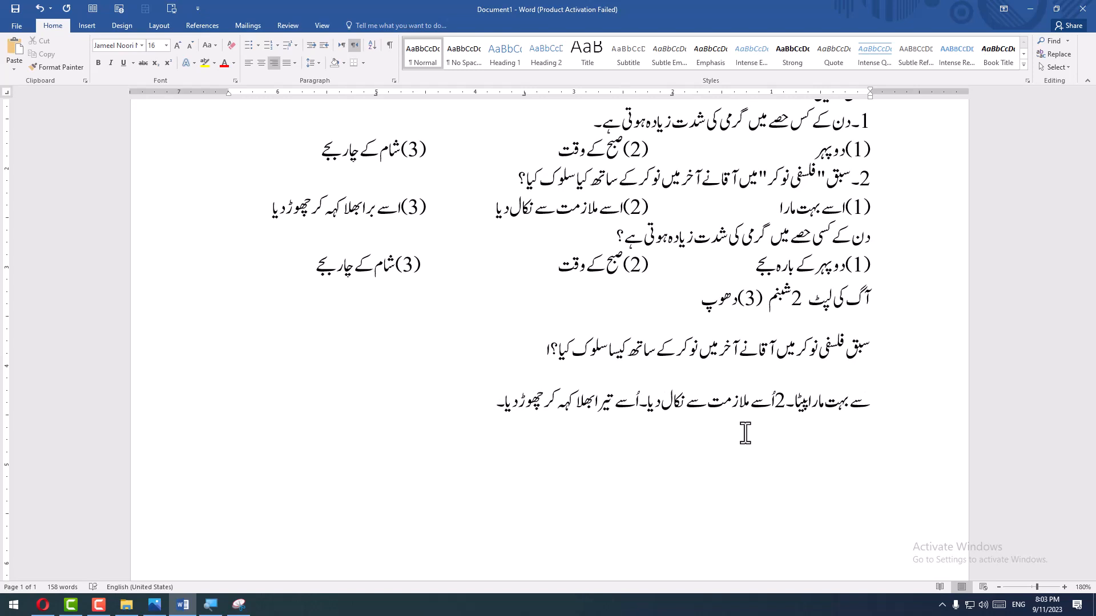
- Switch the keyboard language to Urdu and number the first option of the "فلسفی نوکر" question "(1)"
key(alt+shift)
text((1))
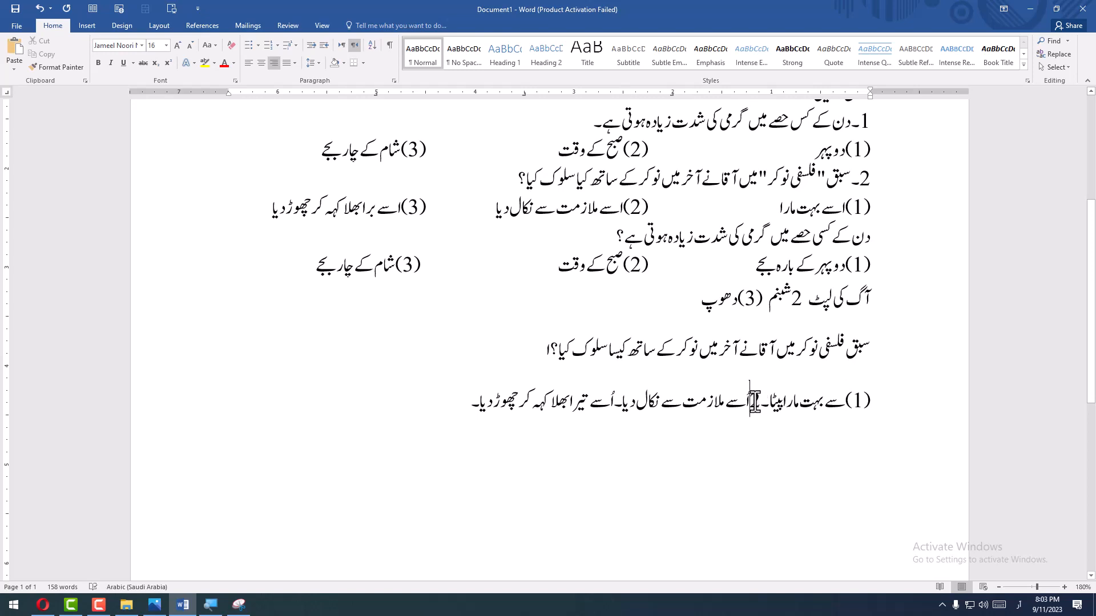
- Separate the three options of the "فلسفی نوکر" question with tabs and remove the full stop after "نکال دیا"
key(Tab)
text(2)
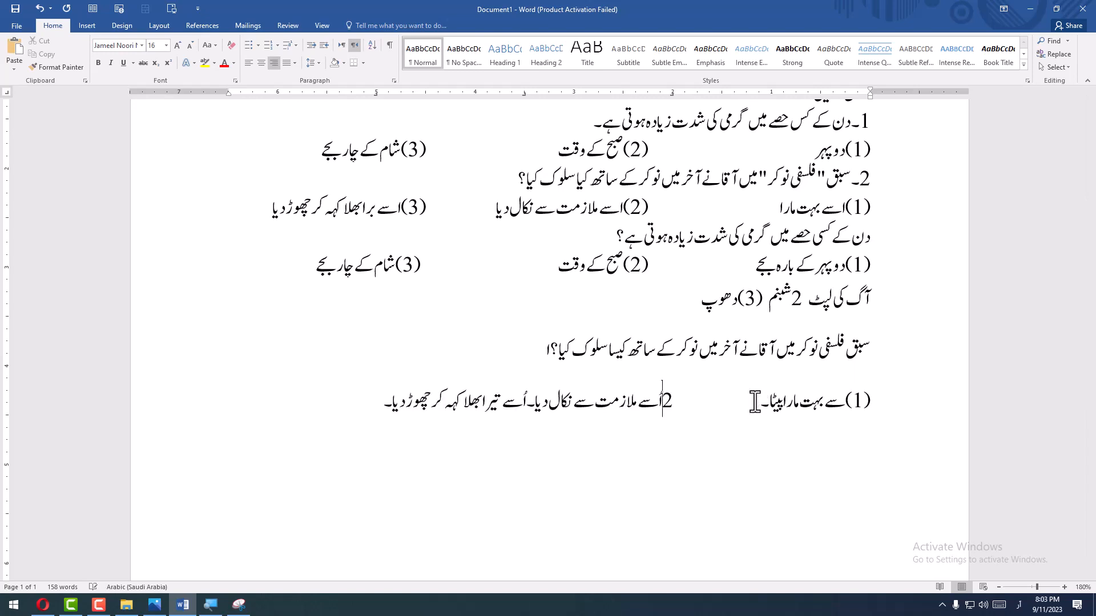
click(527, 402)
text(۔)
key(Tab)
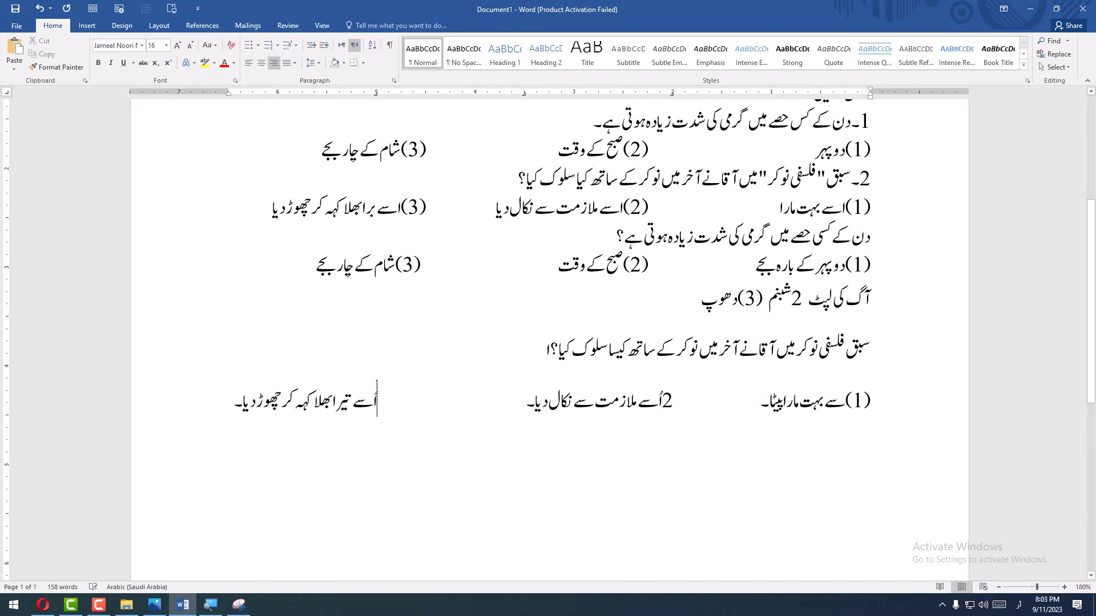
drag(534, 405, 529, 405)
key(BackSpace)
click(100, 606)
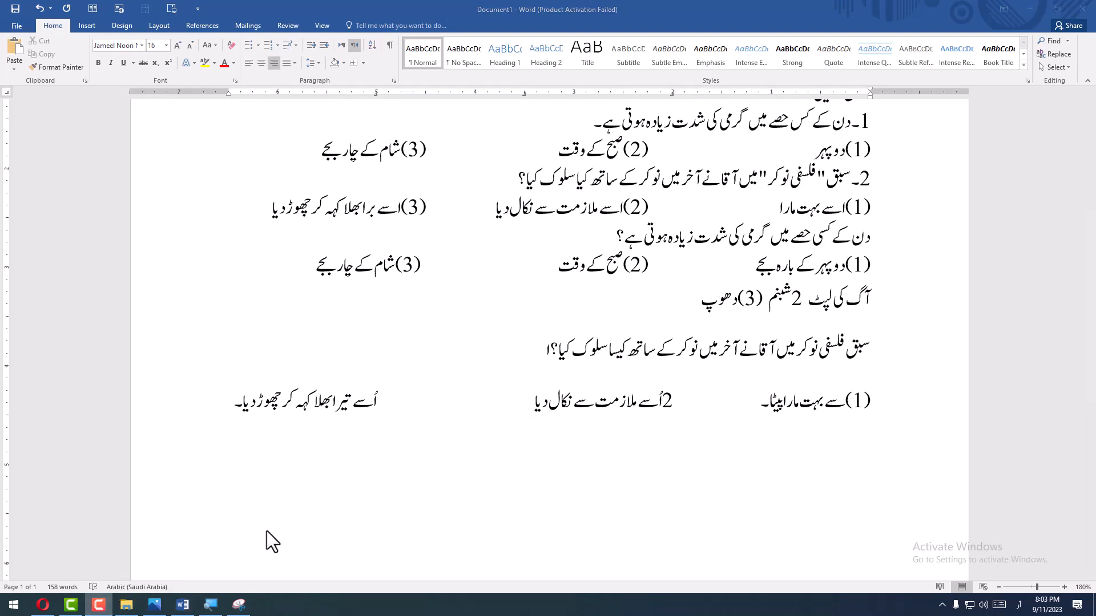